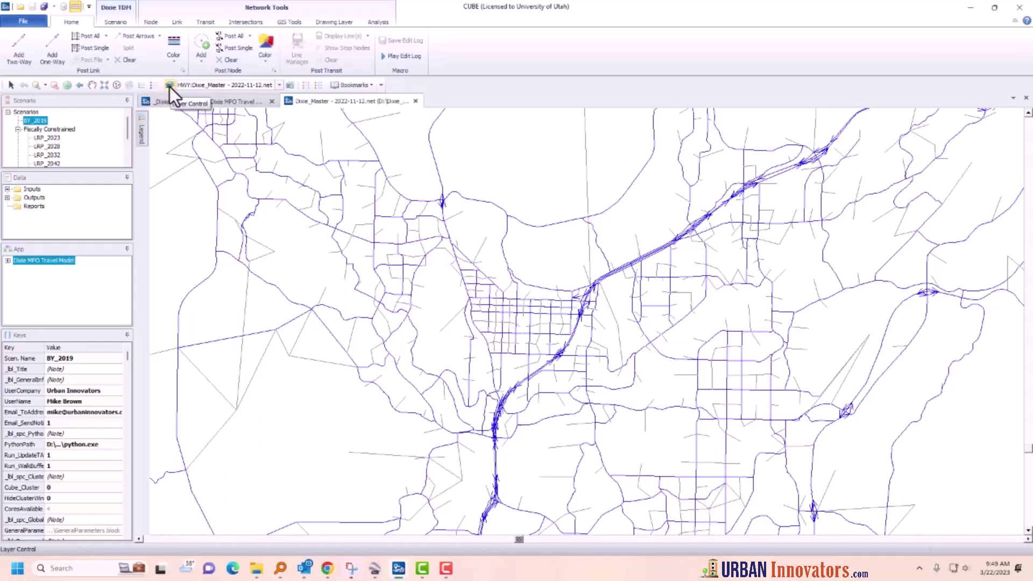
{"action": "left_click", "coordinate": [169, 86]}
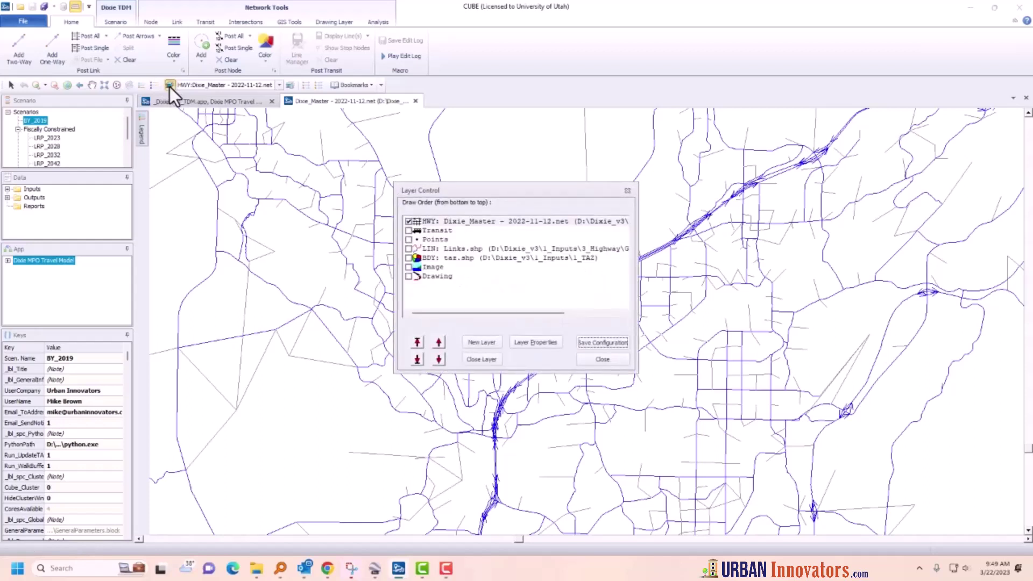
{"action": "left_click", "coordinate": [437, 232]}
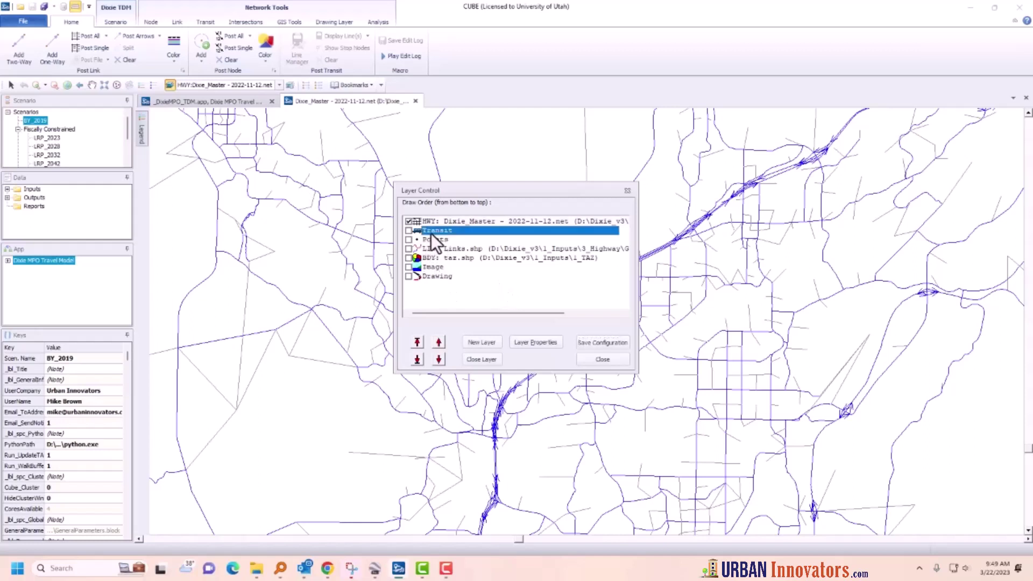
{"action": "left_click", "coordinate": [626, 191]}
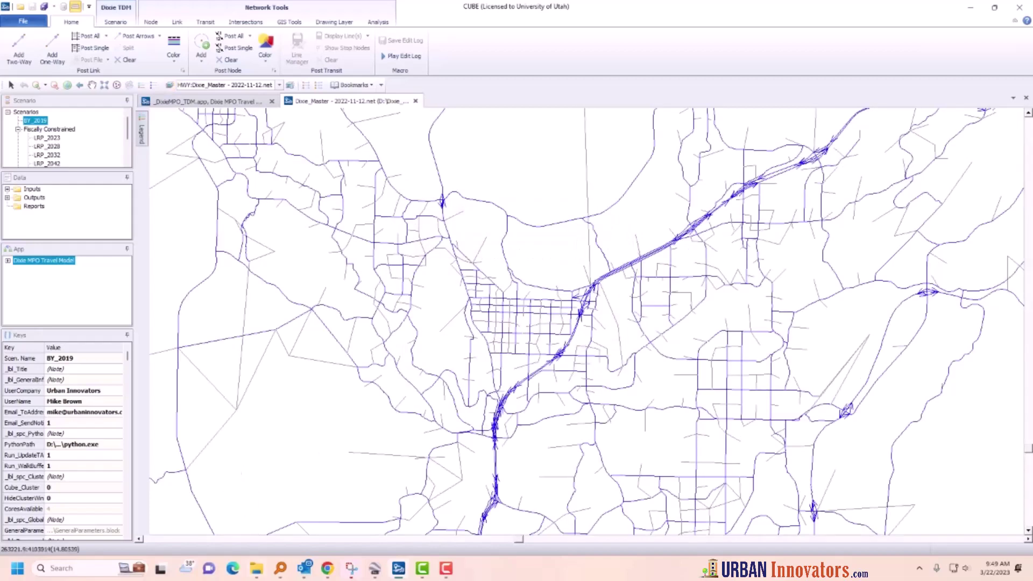
- In File Explorer, duplicate the Transit_2019 folder inside 1_Inputs\4_Transit and name the copy Transit_2050
{"action": "left_click", "coordinate": [264, 574]}
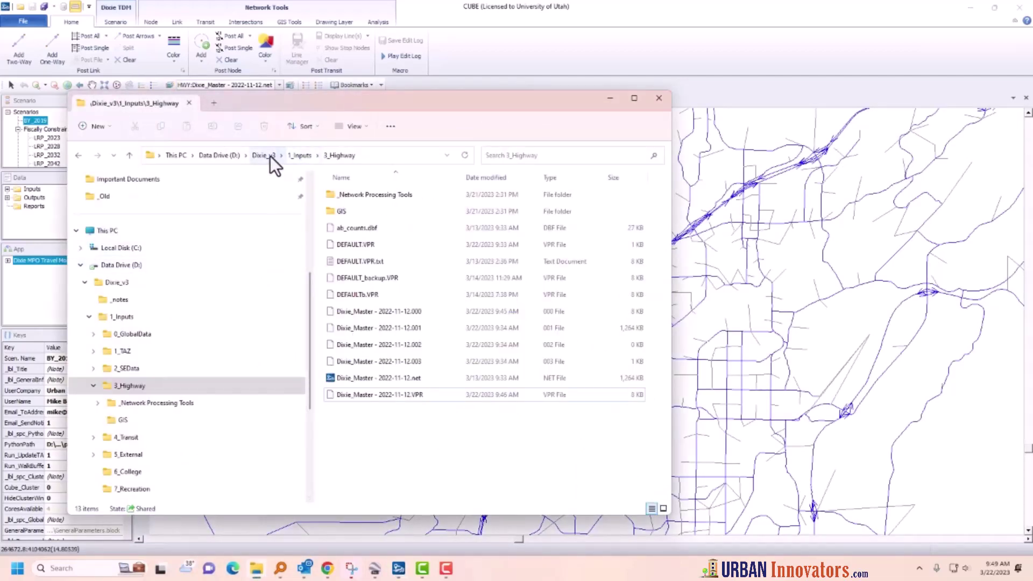
{"action": "left_click", "coordinate": [291, 157]}
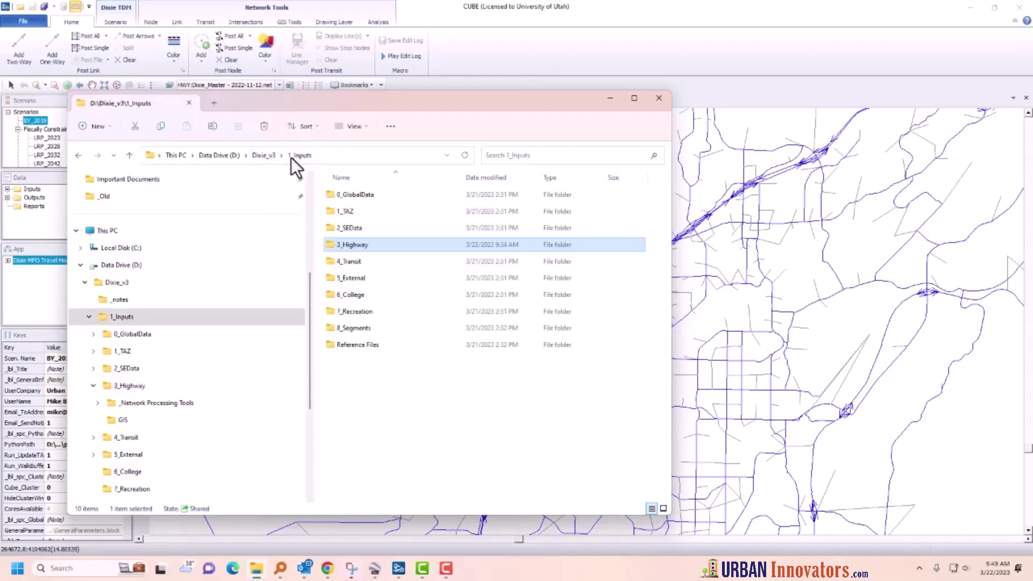
{"action": "double_click", "coordinate": [344, 262]}
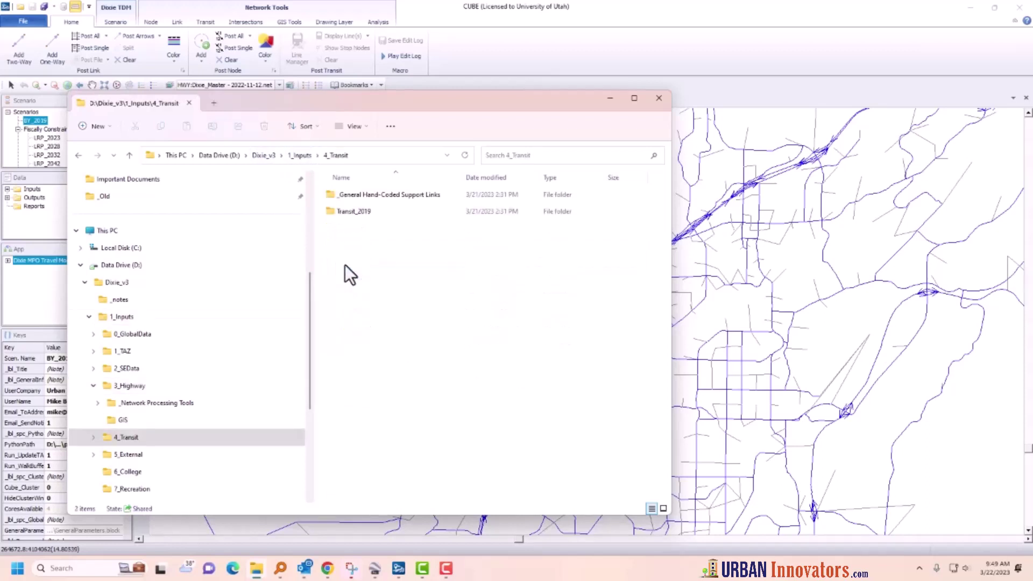
{"action": "left_click", "coordinate": [344, 213]}
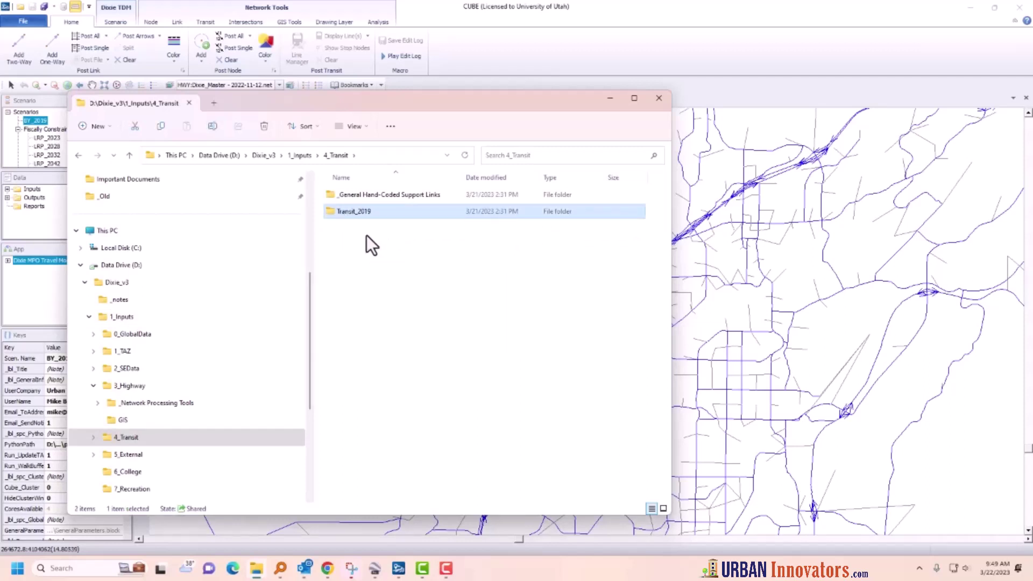
{"action": "key", "text": "ctrl+c"}
{"action": "key", "text": "ctrl+v"}
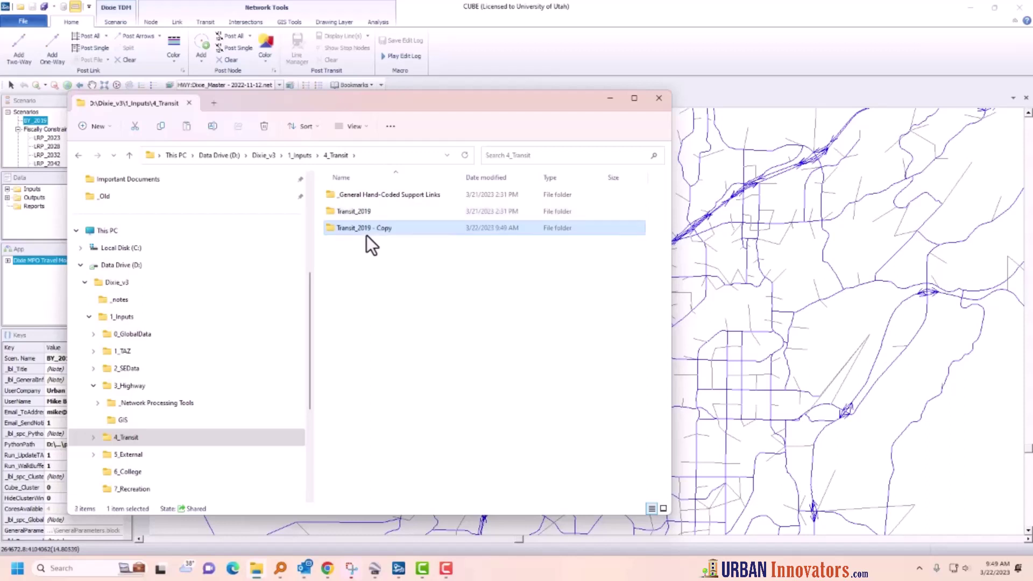
{"action": "left_click", "coordinate": [362, 228]}
{"action": "type", "text": "Transit_2050"}
{"action": "key", "text": "Return"}
- Open TransitLine_Local.lin from the Transit_2050 folder in UltraEdit
{"action": "double_click", "coordinate": [359, 228]}
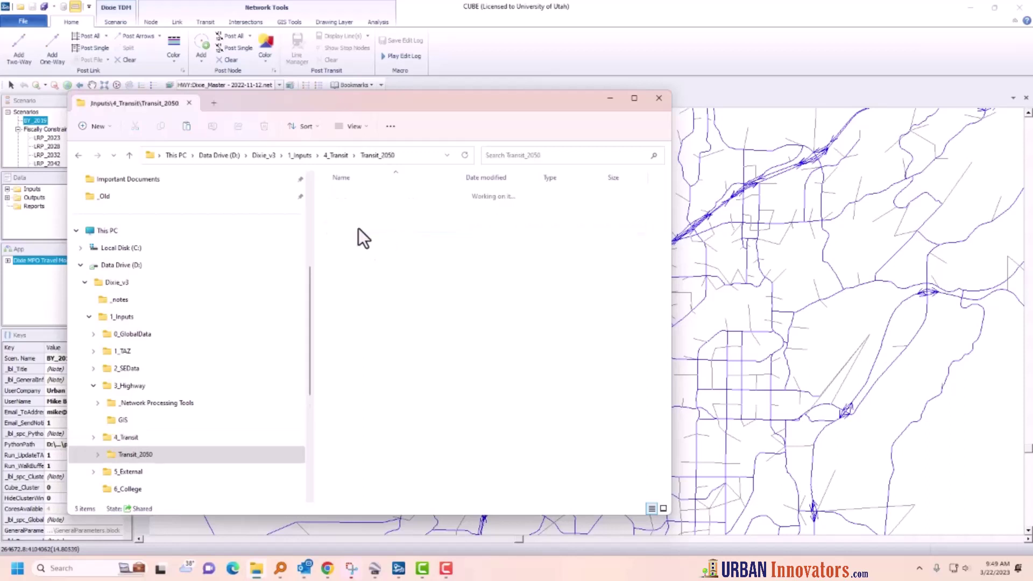
{"action": "left_click", "coordinate": [389, 246]}
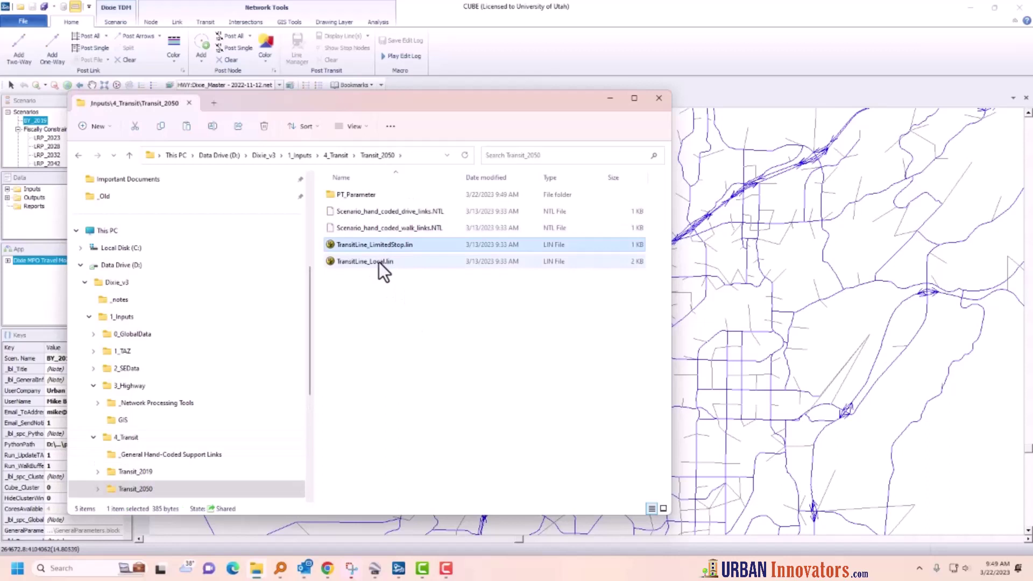
{"action": "left_click", "coordinate": [379, 263]}
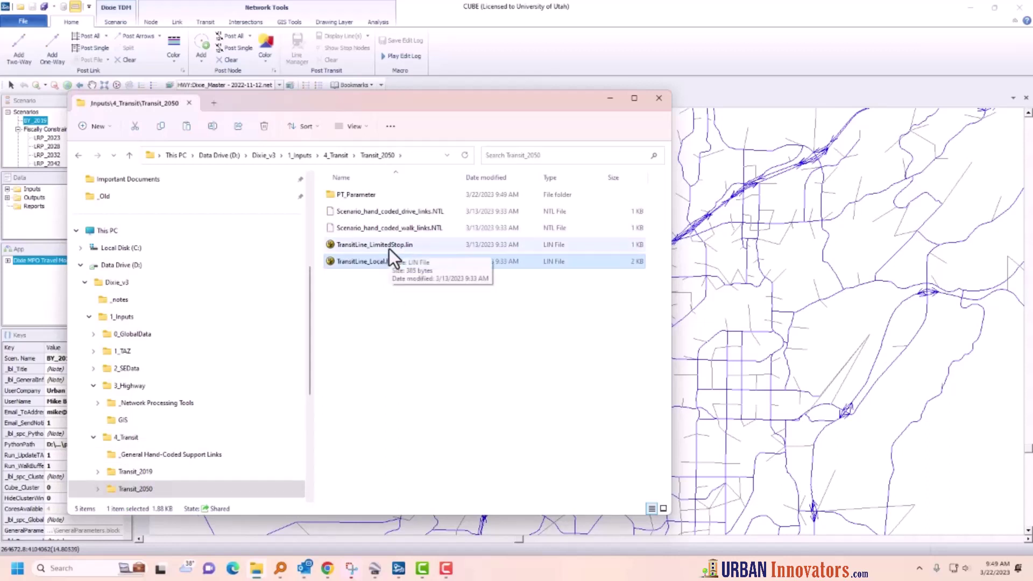
{"action": "left_click", "coordinate": [375, 284]}
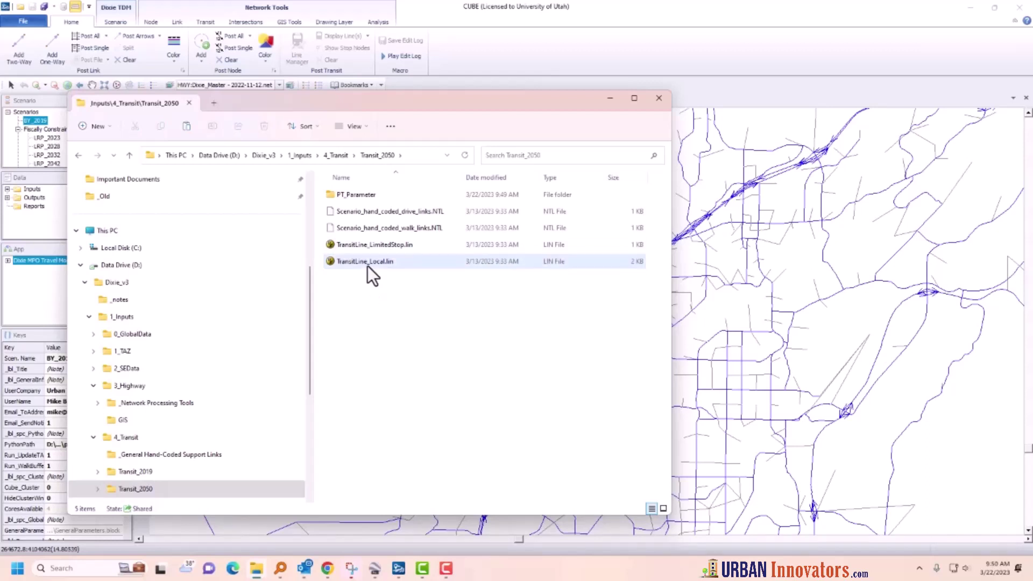
{"action": "right_click", "coordinate": [372, 264]}
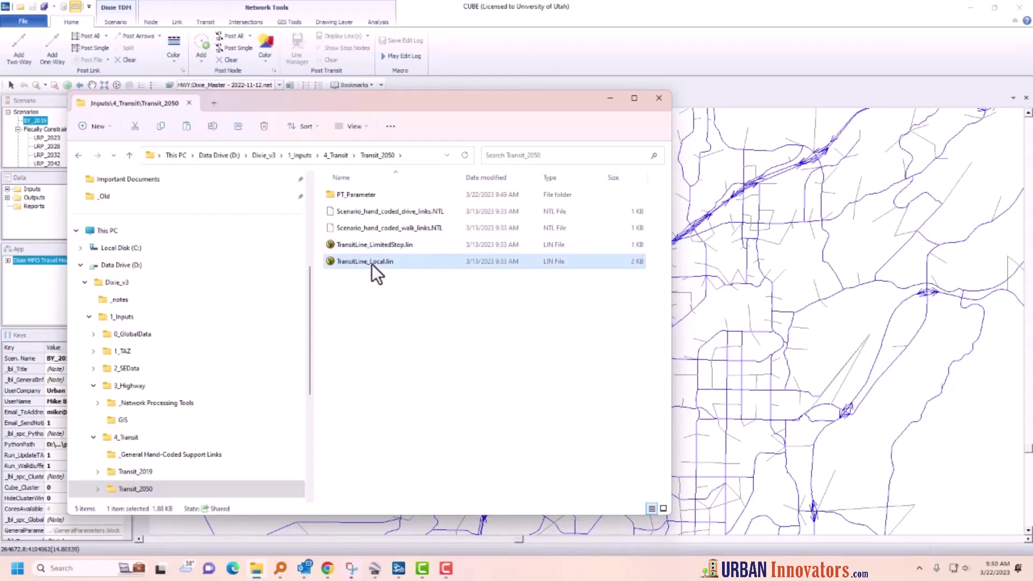
{"action": "mouse_move", "coordinate": [411, 316]}
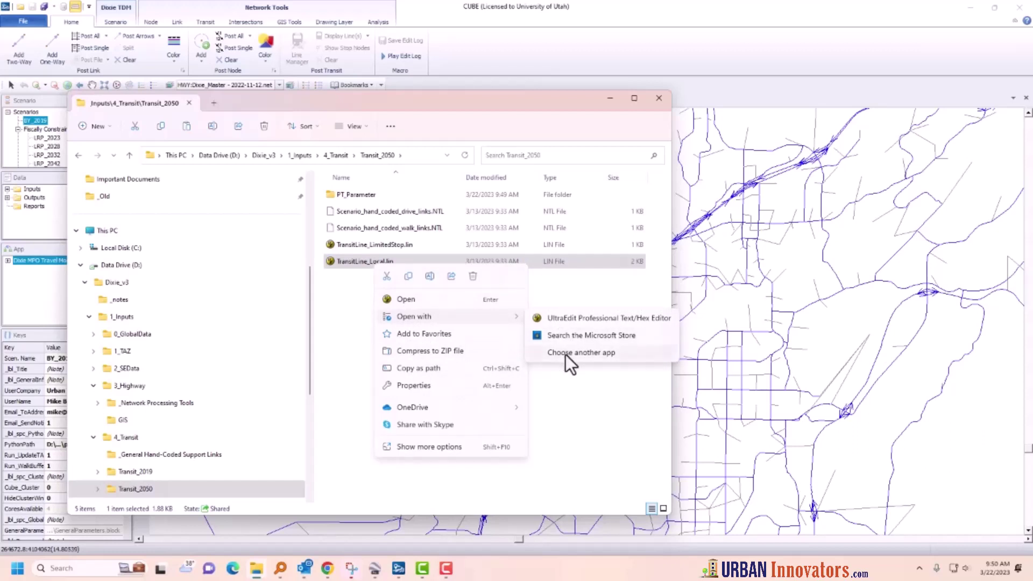
{"action": "left_click", "coordinate": [549, 318]}
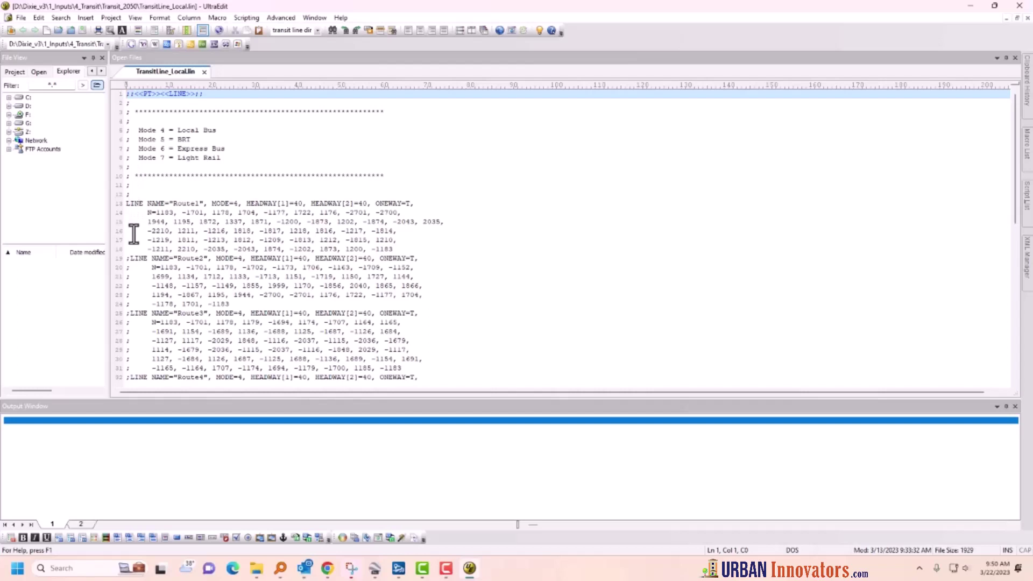
- Uncomment the Route2, Route3 and Route4 line definitions by removing the leading semicolon from each of their rows
{"action": "left_click", "coordinate": [125, 176]}
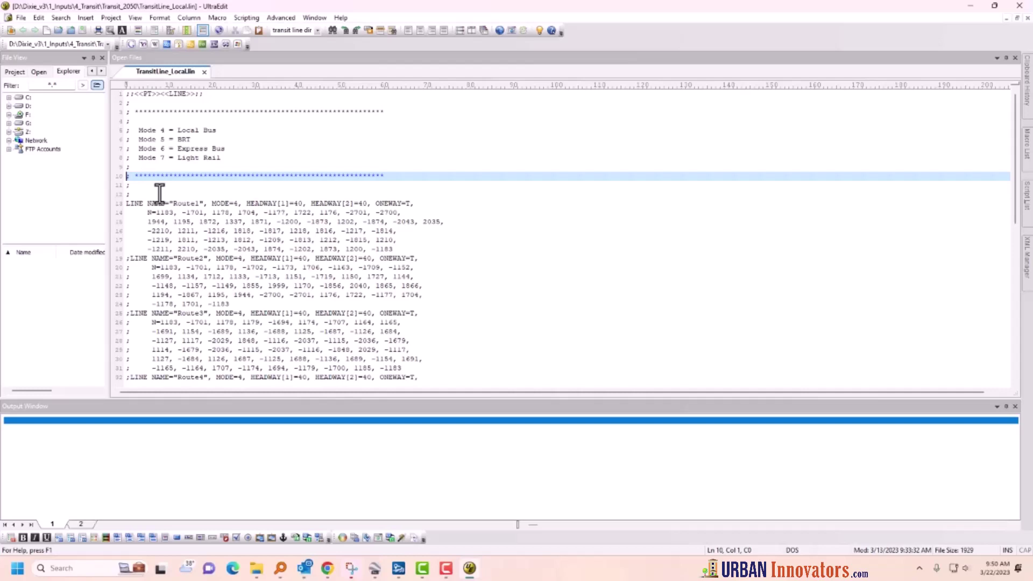
{"action": "key", "text": "Down"}
{"action": "key", "text": "Down"}
{"action": "key", "text": "Down"}
{"action": "key", "text": "Down"}
{"action": "key", "text": "Down"}
{"action": "key", "text": "Down"}
{"action": "key", "text": "Down"}
{"action": "key", "text": "Down"}
{"action": "key", "text": "Down"}
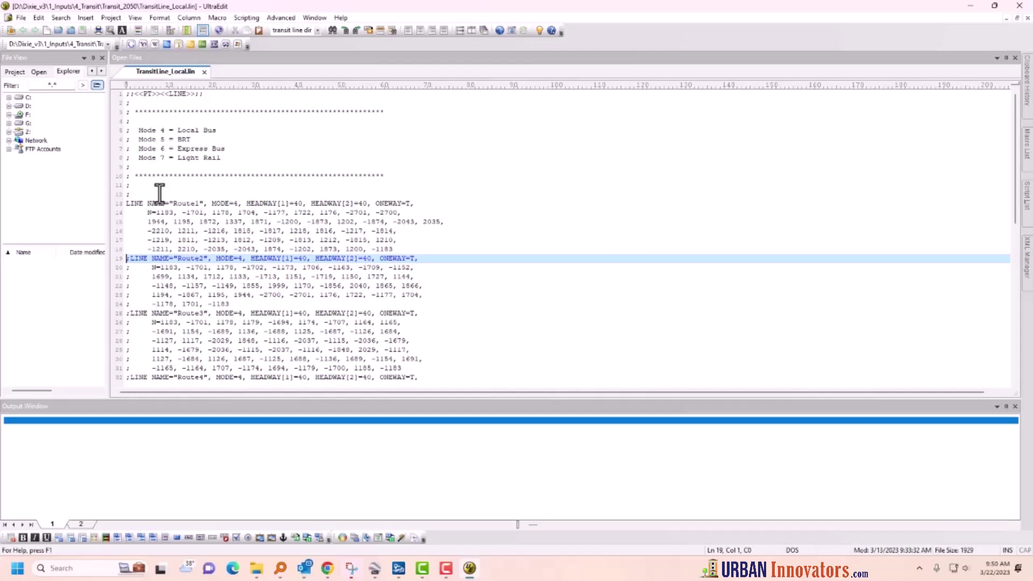
{"action": "key", "text": "Delete"}
{"action": "key", "text": "Down"}
{"action": "key", "text": "Delete"}
{"action": "key", "text": "Down"}
{"action": "key", "text": "Delete"}
{"action": "key", "text": "Down"}
{"action": "key", "text": "Delete"}
{"action": "key", "text": "Down"}
{"action": "key", "text": "Delete"}
{"action": "key", "text": "Down"}
{"action": "key", "text": "Delete"}
{"action": "key", "text": "Down"}
{"action": "key", "text": "Delete"}
{"action": "key", "text": "Down"}
{"action": "key", "text": "Delete"}
{"action": "key", "text": "Down"}
{"action": "key", "text": "Delete"}
{"action": "key", "text": "Down"}
{"action": "key", "text": "Delete"}
{"action": "key", "text": "Down"}
{"action": "key", "text": "Delete"}
{"action": "key", "text": "Down"}
{"action": "key", "text": "Delete"}
{"action": "key", "text": "Down"}
{"action": "key", "text": "Delete"}
{"action": "key", "text": "Down"}
{"action": "key", "text": "Delete"}
{"action": "key", "text": "Down"}
{"action": "key", "text": "Delete"}
{"action": "key", "text": "Down"}
{"action": "key", "text": "Delete"}
{"action": "key", "text": "Down"}
{"action": "key", "text": "Delete"}
{"action": "key", "text": "Down"}
{"action": "key", "text": "Delete"}
{"action": "key", "text": "Down"}
{"action": "key", "text": "Delete"}
{"action": "key", "text": "Down"}
{"action": "key", "text": "Delete"}
{"action": "key", "text": "Down"}
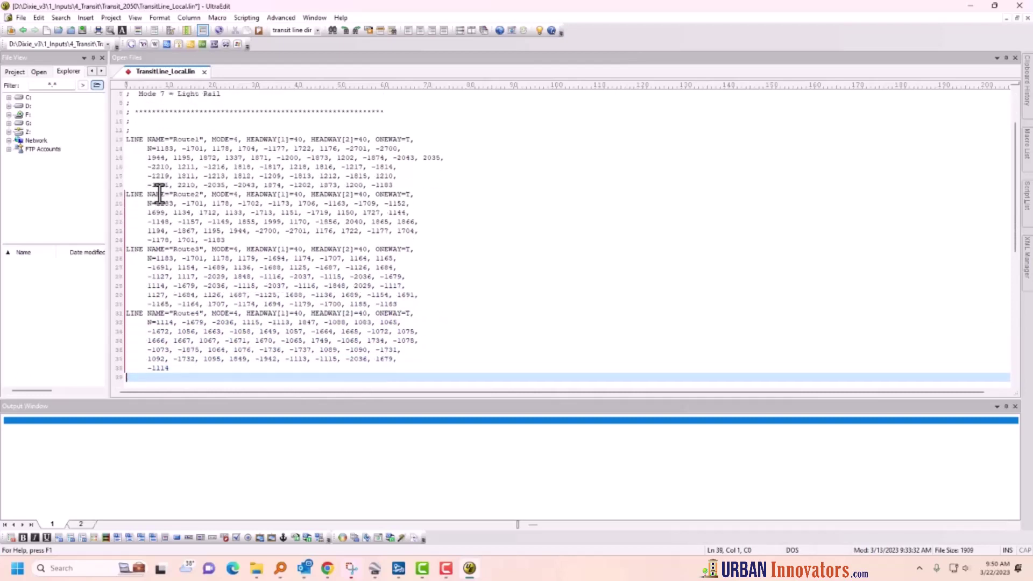
- Save and close TransitLine_Local.lin, and switch back to the network in CUBE
{"action": "left_click", "coordinate": [205, 72]}
{"action": "left_click", "coordinate": [472, 302]}
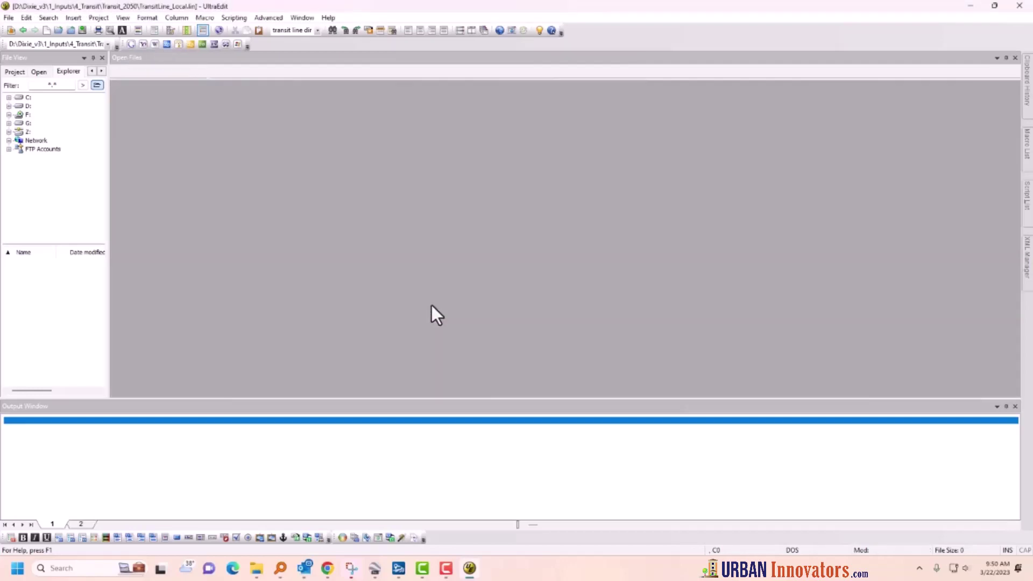
{"action": "left_click", "coordinate": [970, 5]}
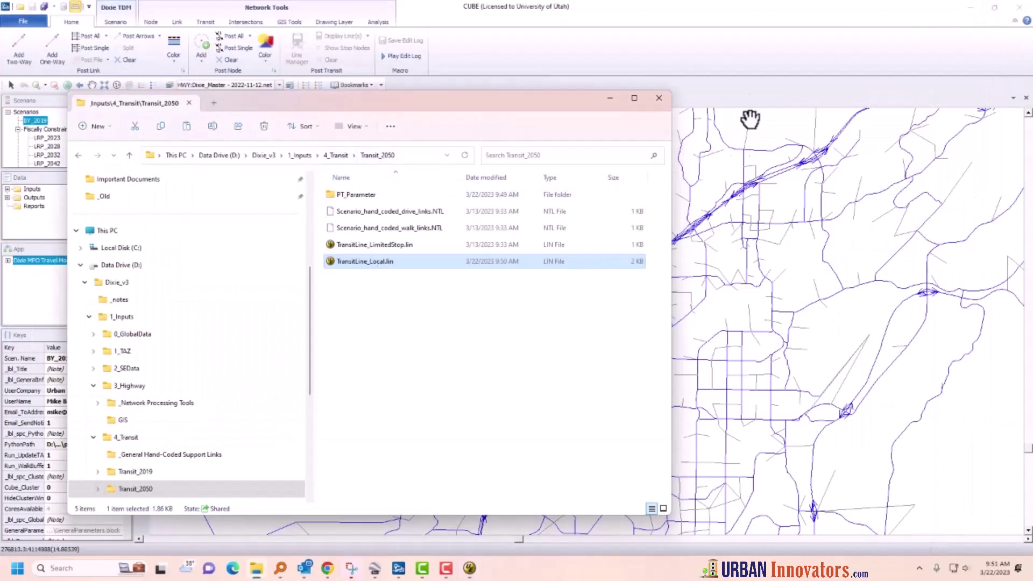
{"action": "left_click", "coordinate": [338, 156]}
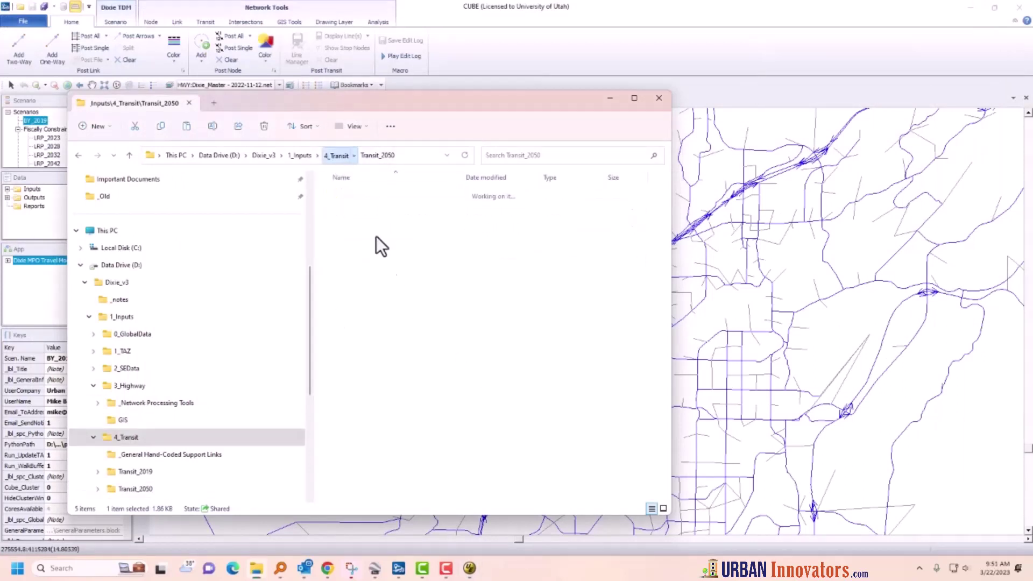
{"action": "left_click", "coordinate": [686, 50]}
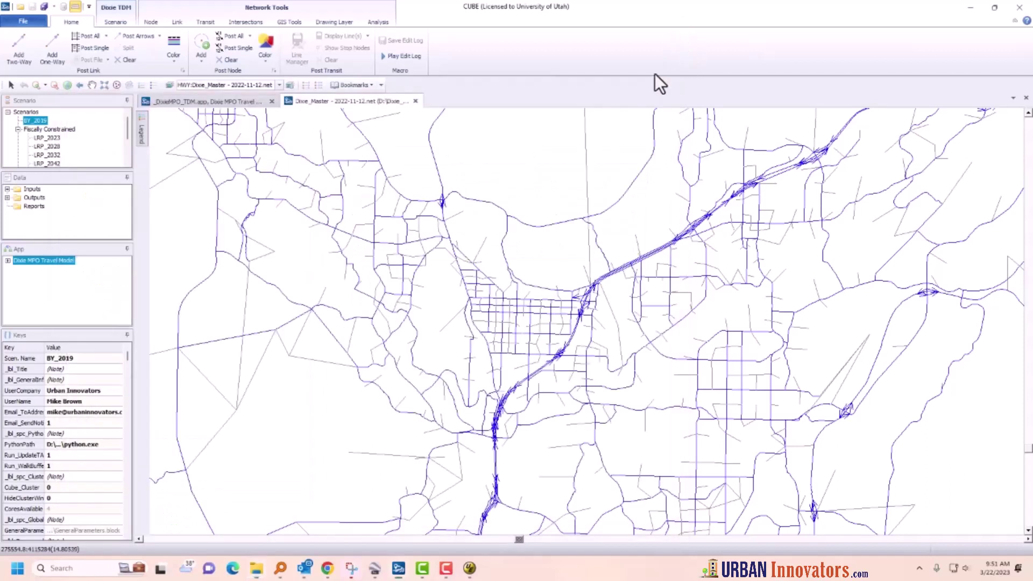
- Load TransitLine_LimitedStop.lin and TransitLine_Local.lin from 4_Transit\Transit_2050 as the network's transit layer
{"action": "left_click", "coordinate": [171, 86]}
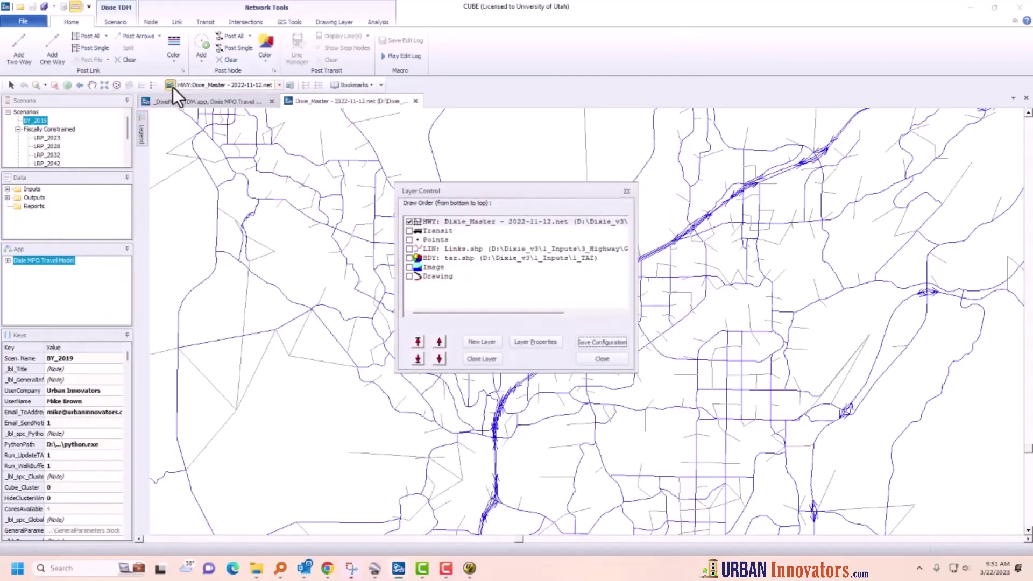
{"action": "double_click", "coordinate": [441, 233]}
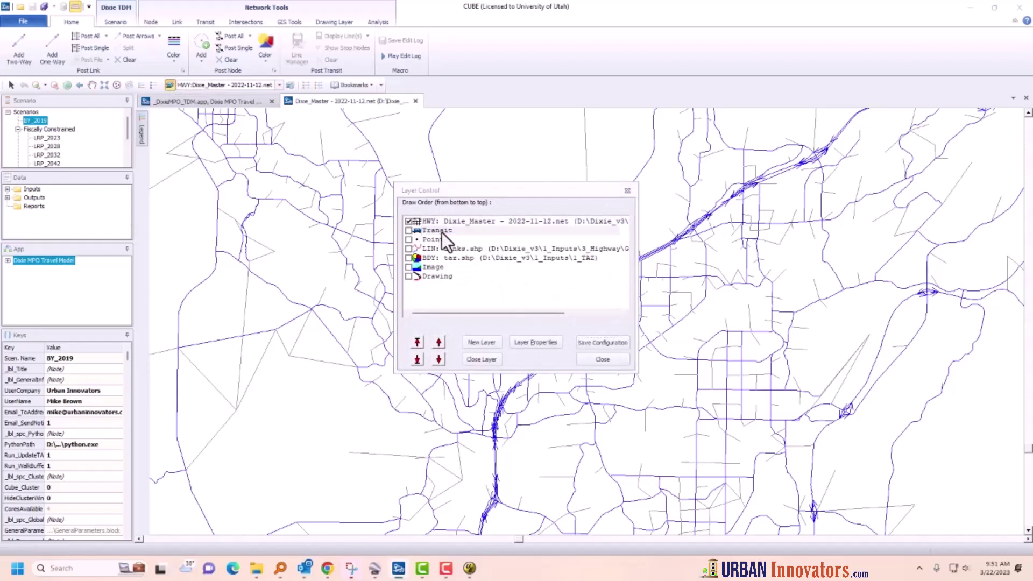
{"action": "left_click", "coordinate": [616, 203]}
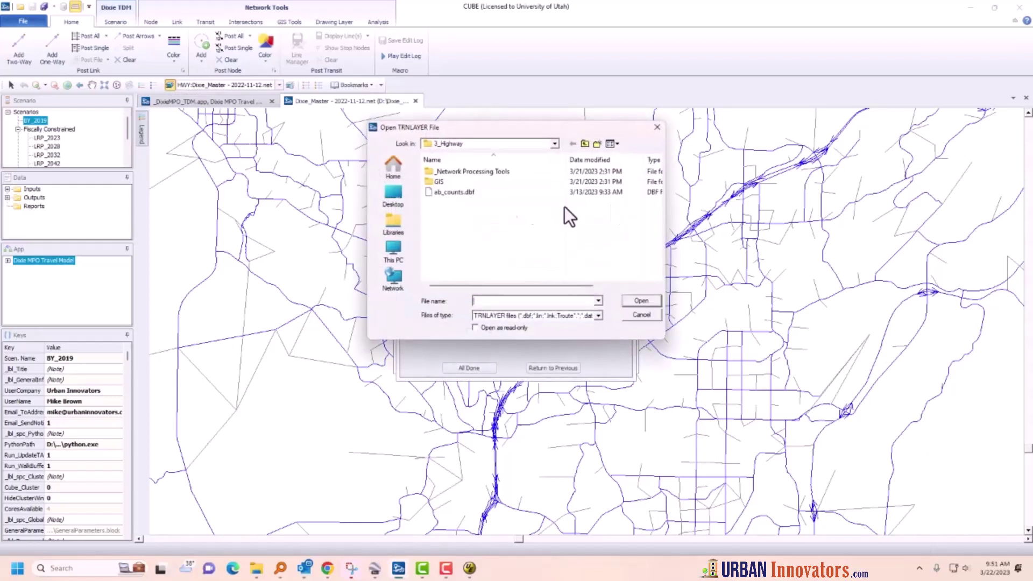
{"action": "left_click", "coordinate": [586, 144]}
{"action": "double_click", "coordinate": [447, 211]}
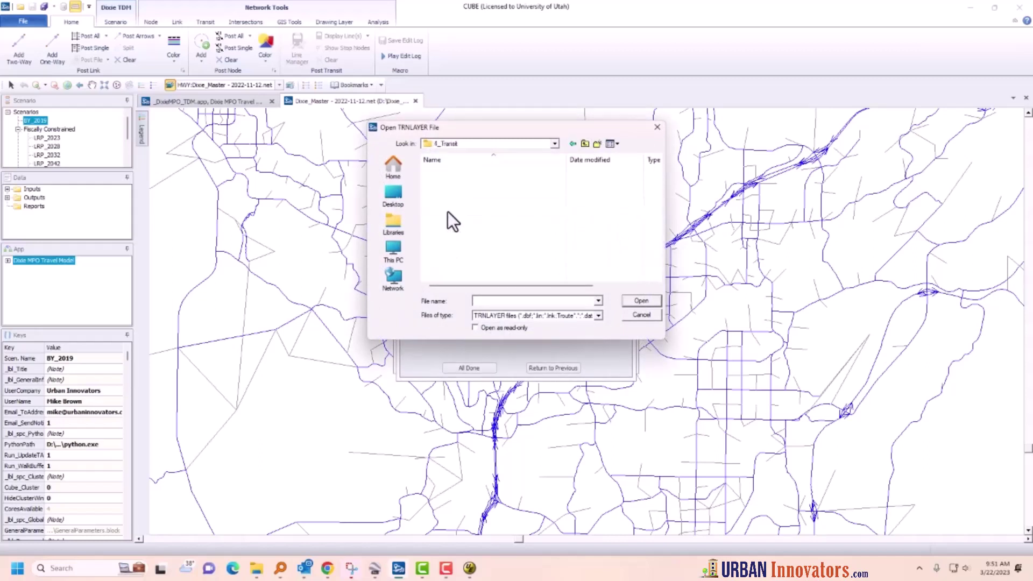
{"action": "left_click", "coordinate": [453, 193]}
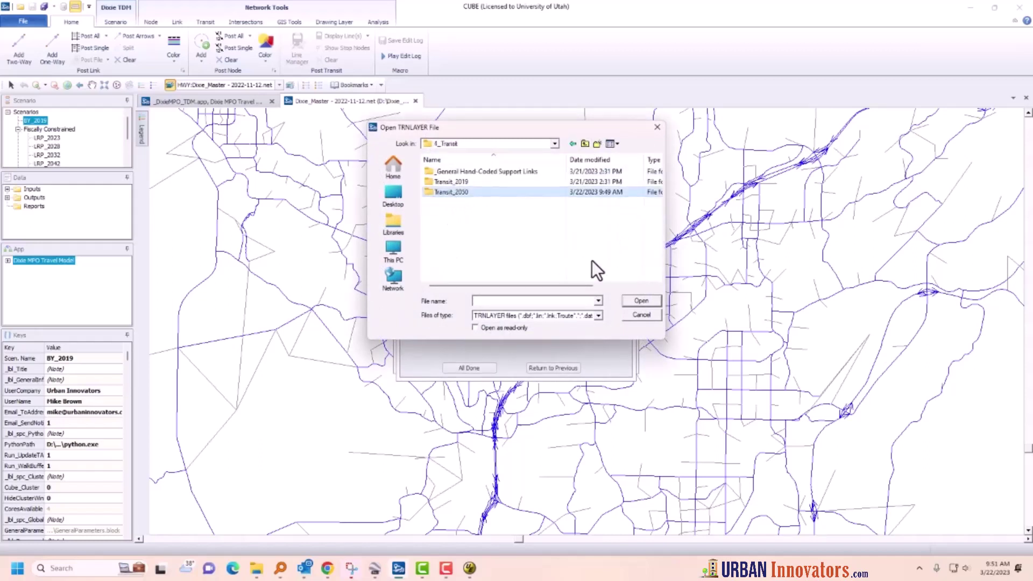
{"action": "double_click", "coordinate": [434, 193]}
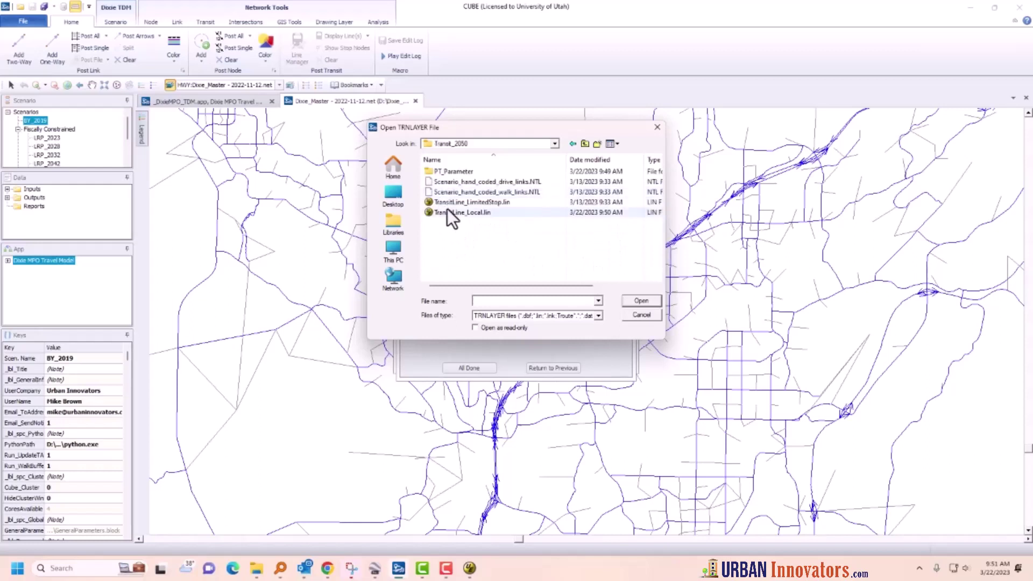
{"action": "left_click", "coordinate": [465, 204]}
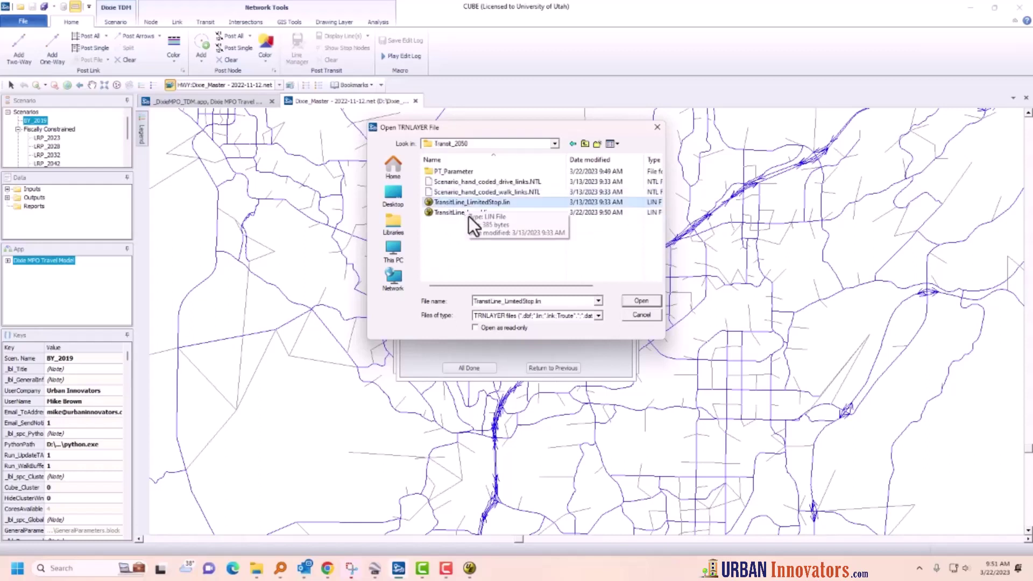
{"action": "left_click", "coordinate": [462, 213], "text": "ctrl"}
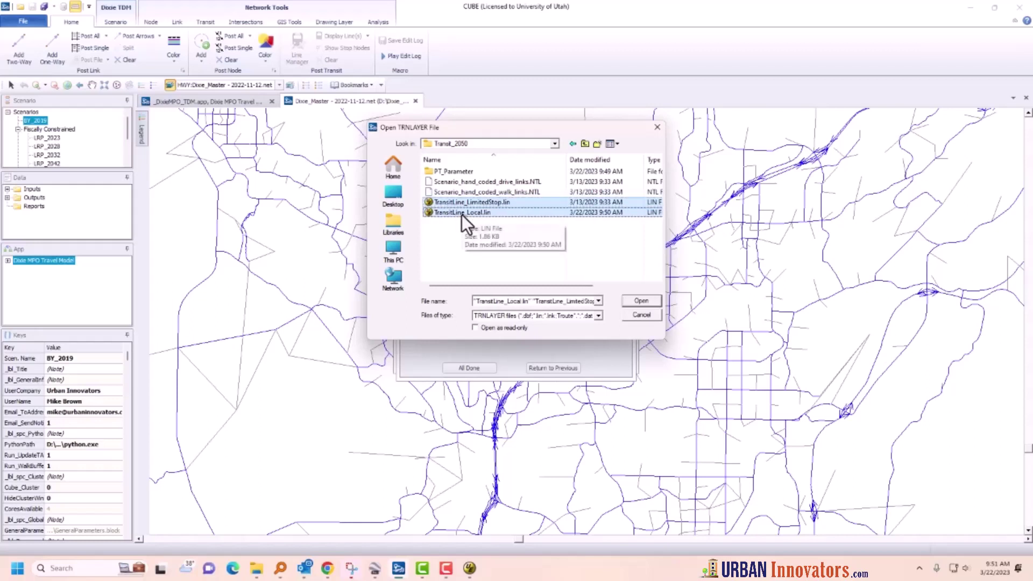
{"action": "left_click", "coordinate": [642, 303]}
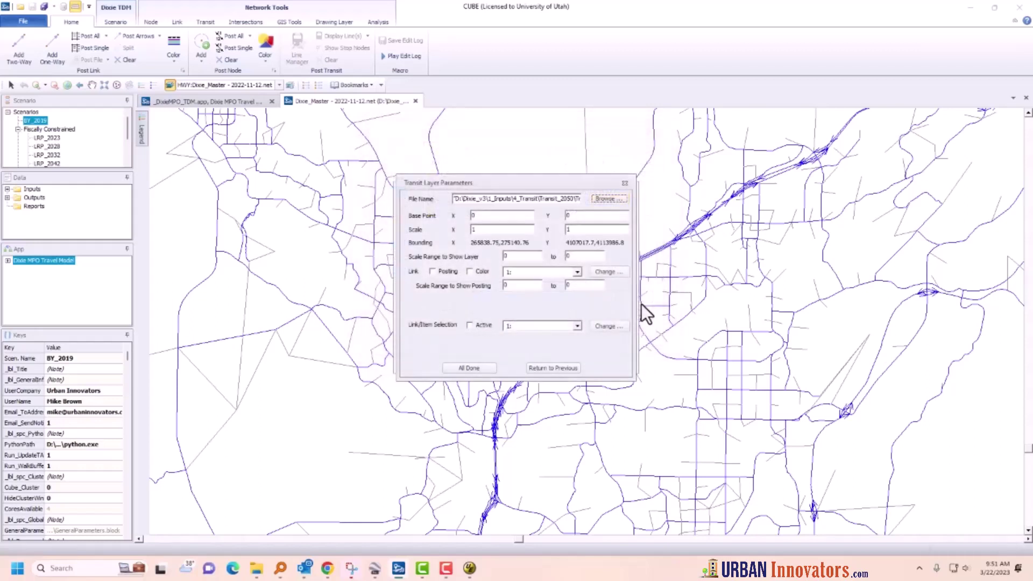
{"action": "left_click", "coordinate": [476, 369]}
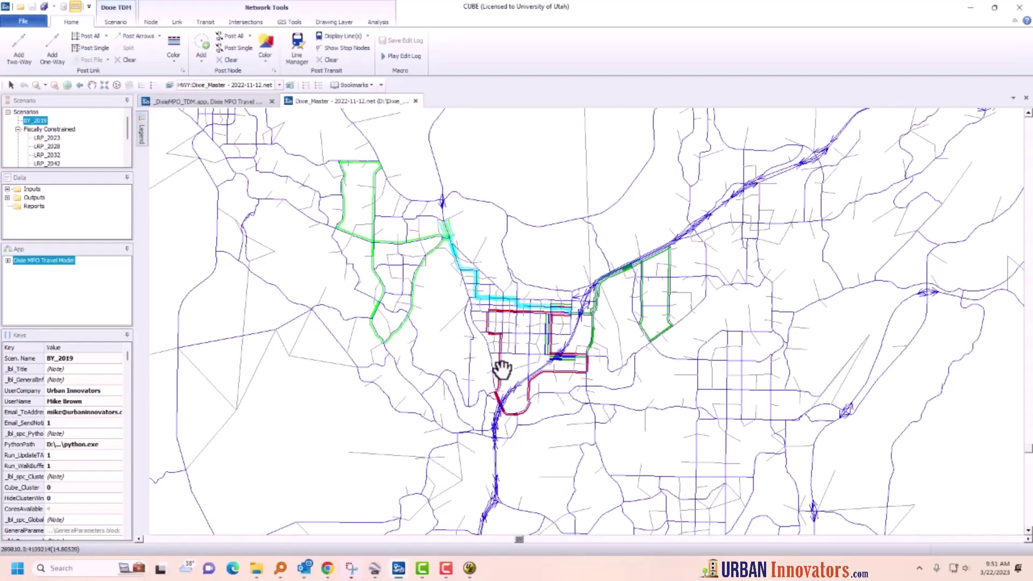
- Open the attributes of the two-way highway link on Sunset B, along the northwestern green transit route
{"action": "scroll", "coordinate": [428, 276], "scroll_direction": "up", "scroll_amount": 2}
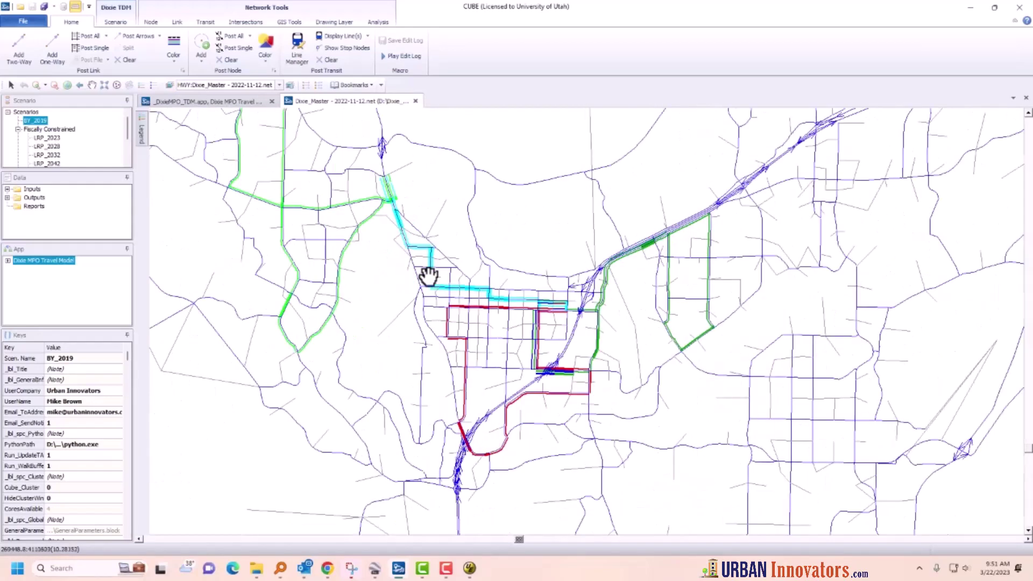
{"action": "scroll", "coordinate": [454, 294], "scroll_direction": "up", "scroll_amount": 1}
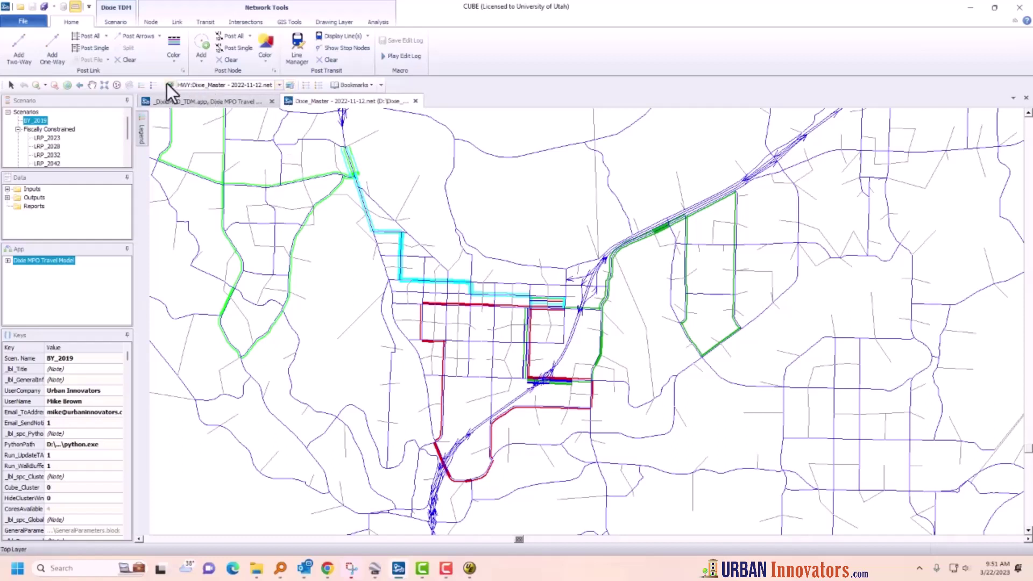
{"action": "left_click", "coordinate": [12, 86]}
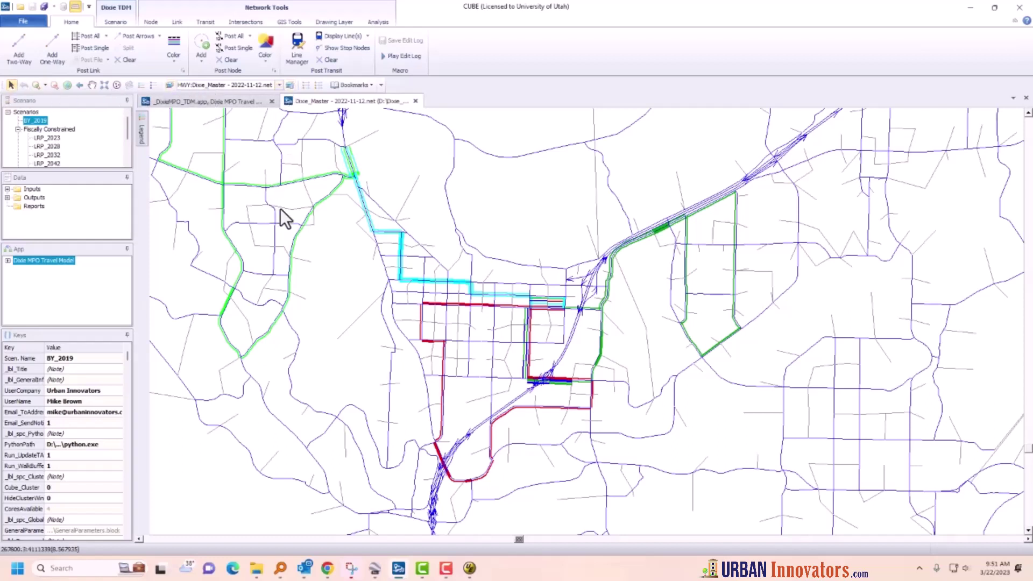
{"action": "left_click", "coordinate": [253, 185]}
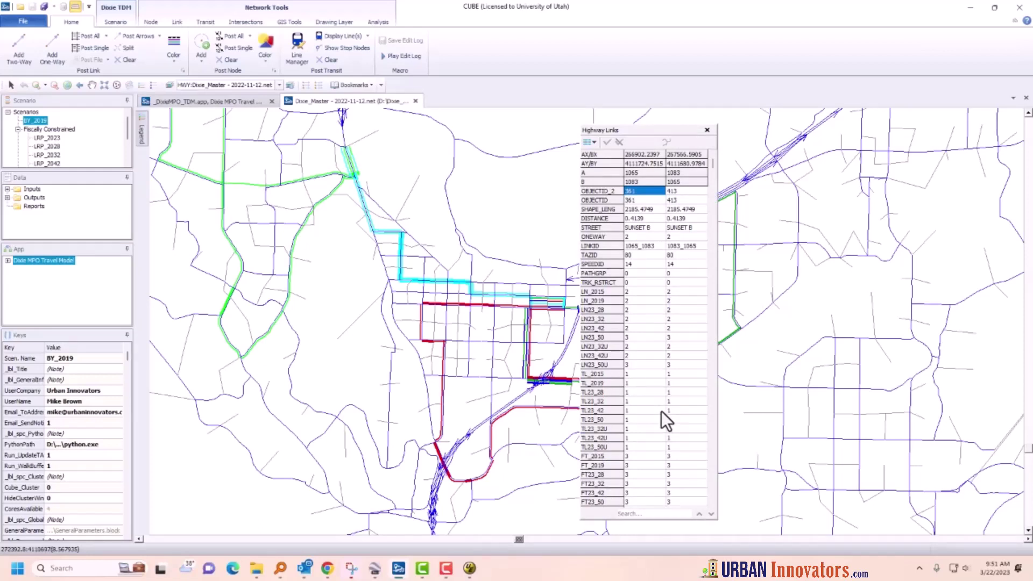
- Make the TransitLine_LimitedStop.lin transit layer active and open the attributes of Route4 on the northwestern loops
{"action": "left_click", "coordinate": [279, 85]}
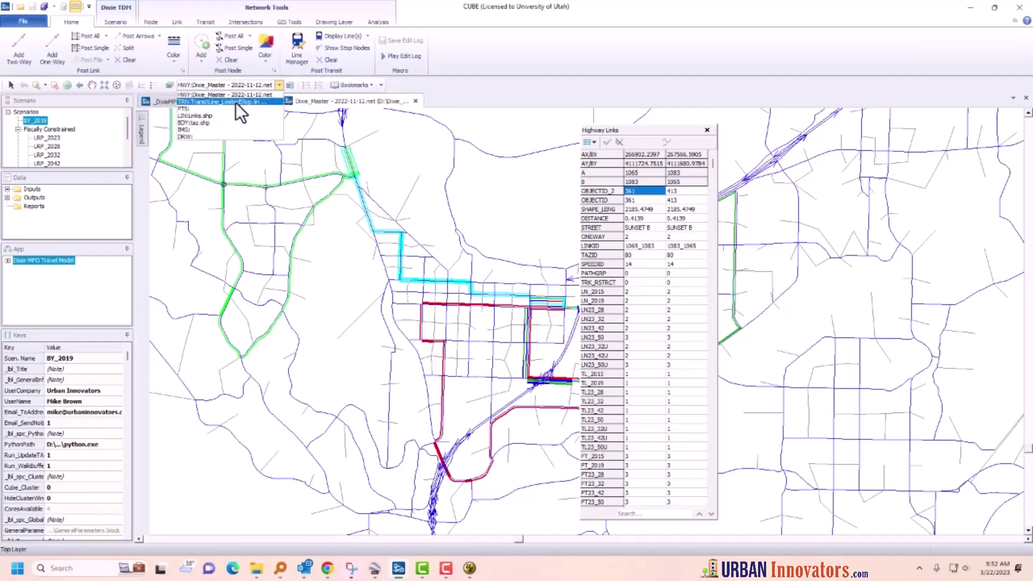
{"action": "left_click", "coordinate": [236, 101]}
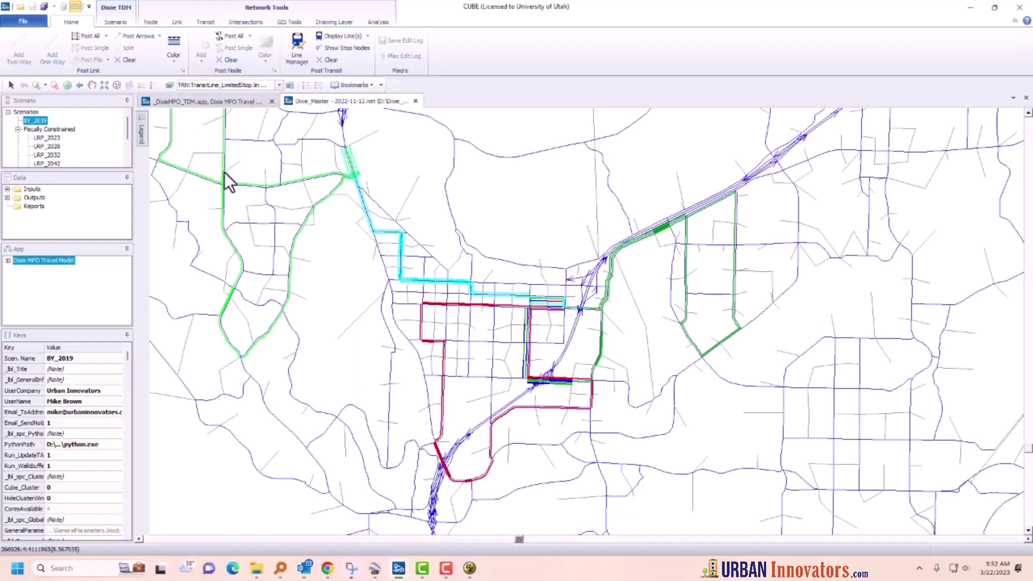
{"action": "left_click", "coordinate": [213, 183]}
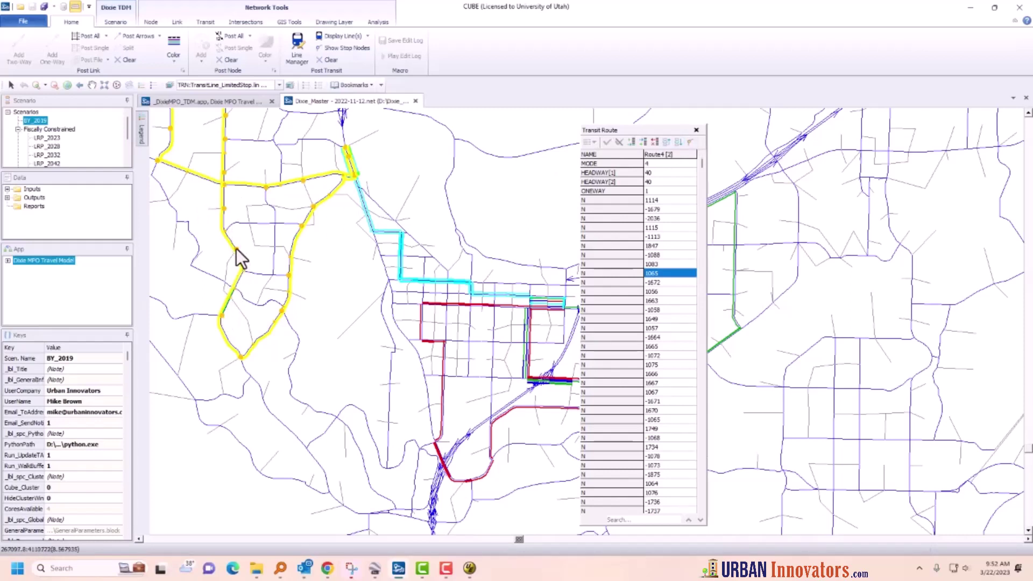
- Select the Route4 node just before the southern tip of its loop, set its value to 1736, and save the route
{"action": "left_click", "coordinate": [260, 344]}
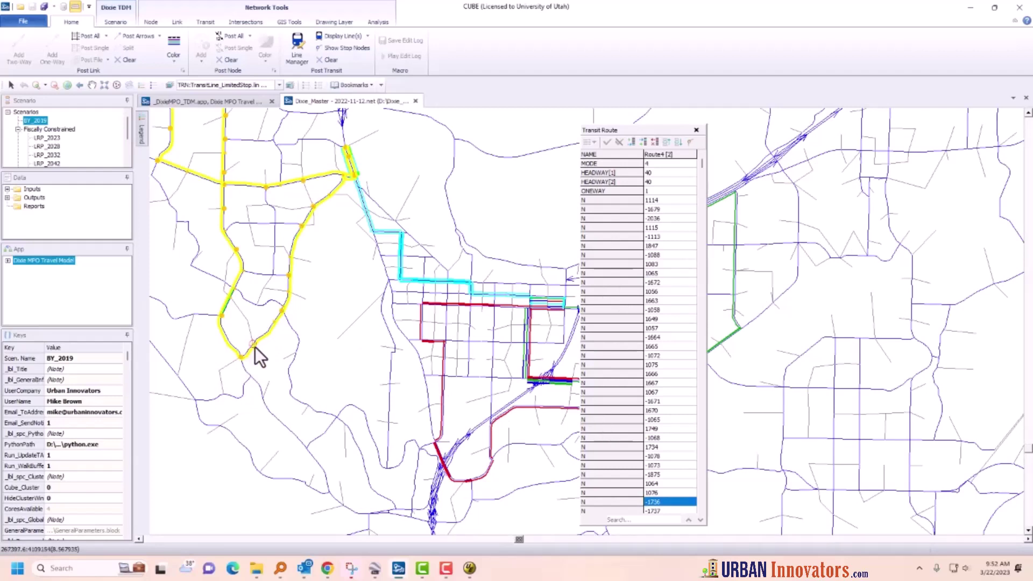
{"action": "left_click", "coordinate": [650, 502]}
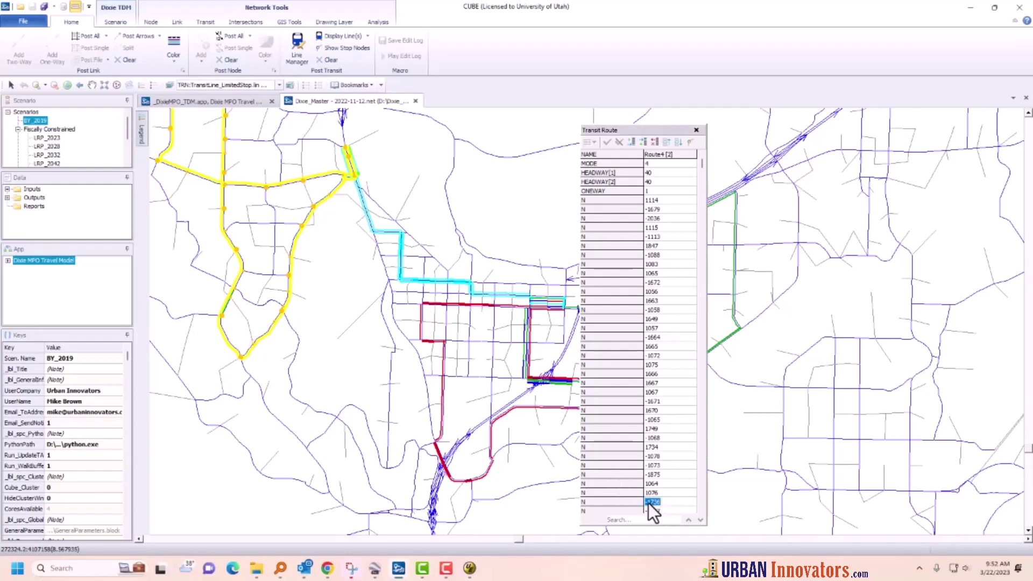
{"action": "key", "text": "BackSpace"}
{"action": "left_click", "coordinate": [652, 491]}
{"action": "left_click", "coordinate": [606, 141]}
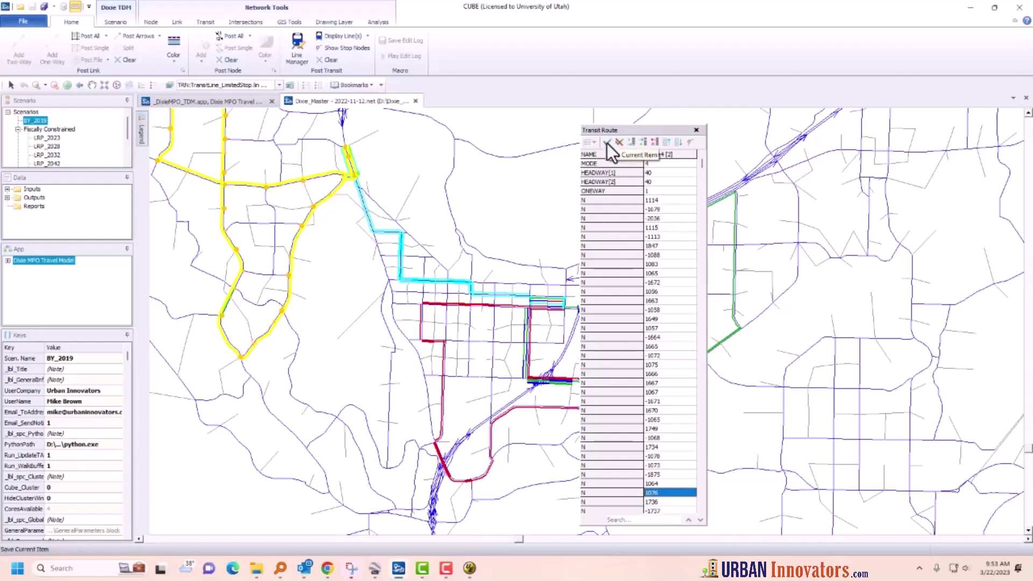
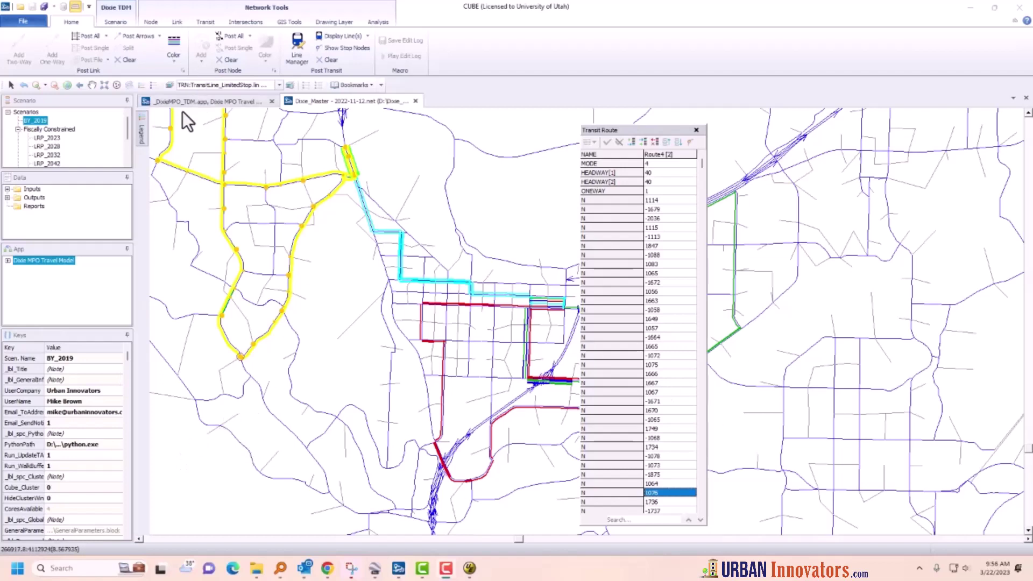
- Set Route4's ONEWAY attribute to 0
{"action": "left_click", "coordinate": [93, 85]}
{"action": "left_click_drag", "start_coordinate": [339, 233], "coordinate": [473, 307]}
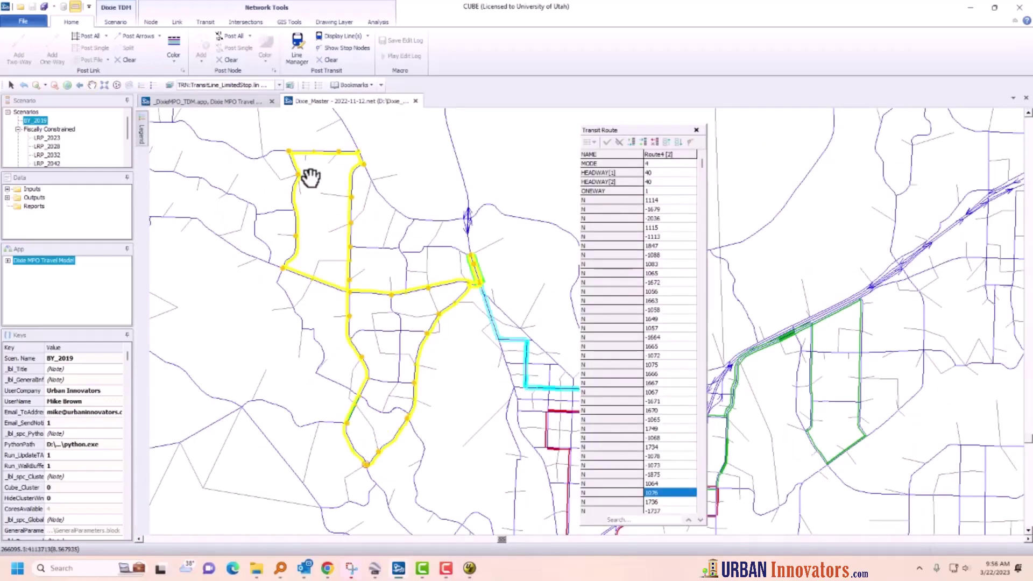
{"action": "left_click", "coordinate": [656, 192]}
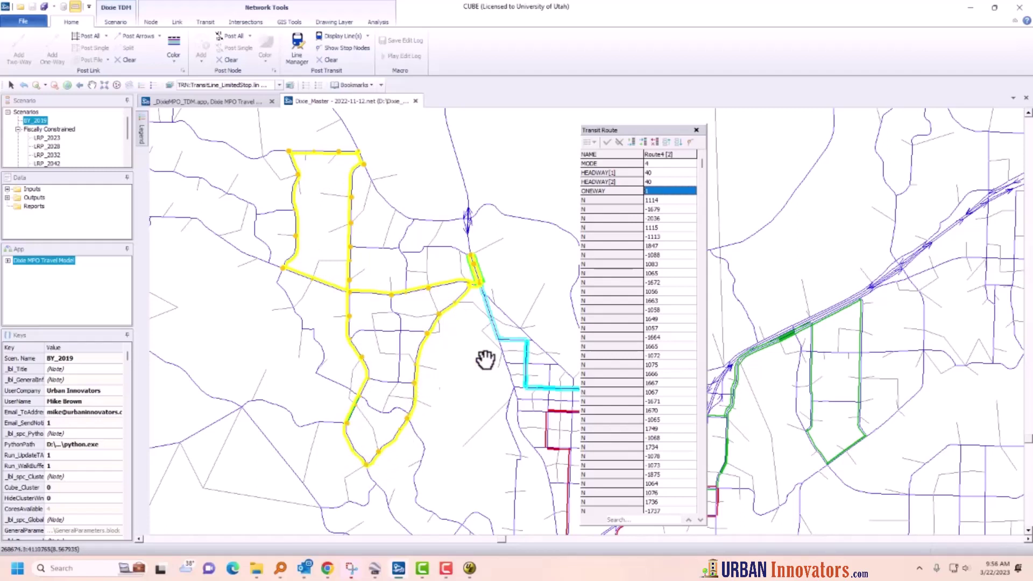
{"action": "left_click", "coordinate": [663, 192]}
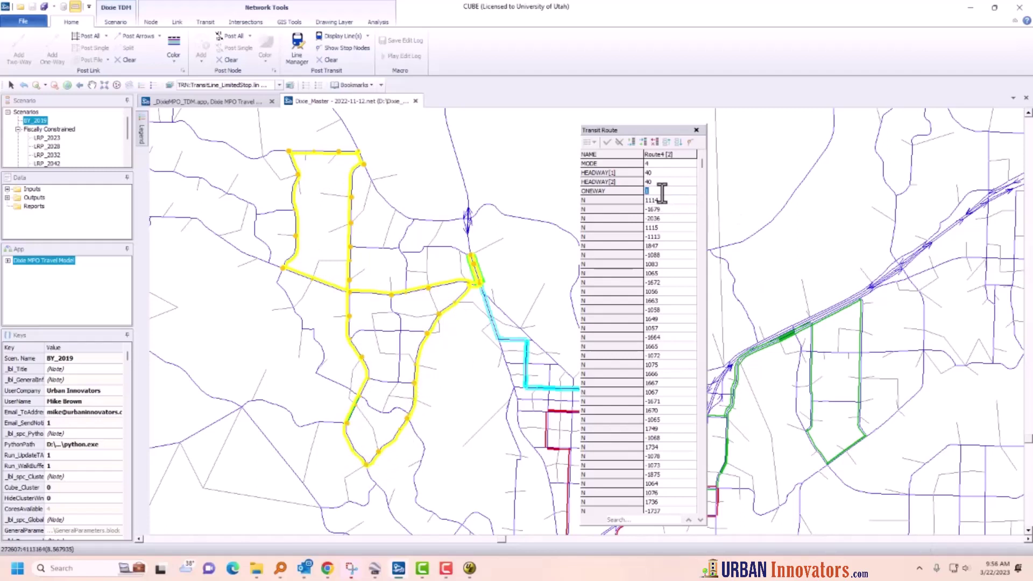
{"action": "type", "text": "0"}
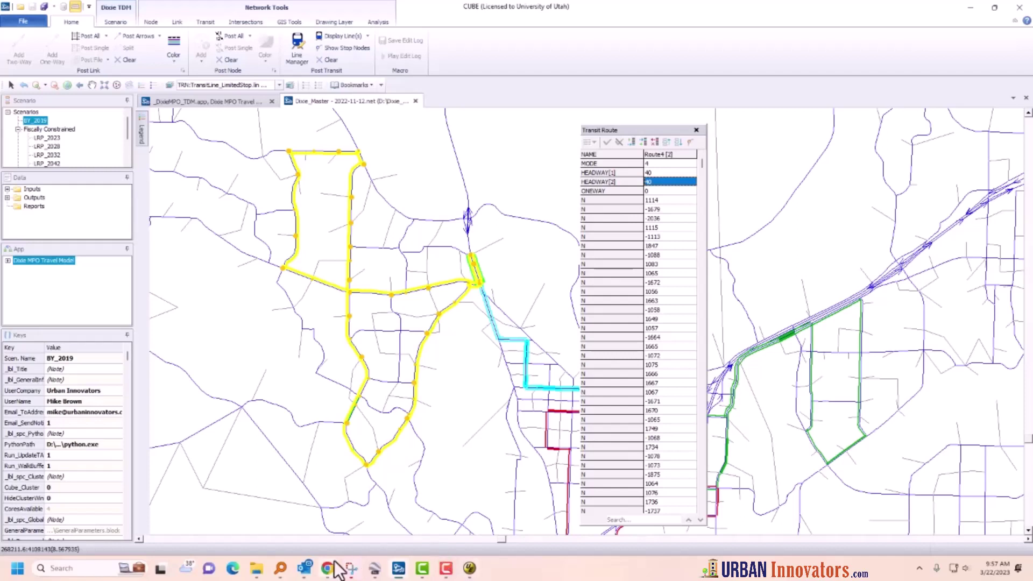
{"action": "left_click", "coordinate": [657, 192]}
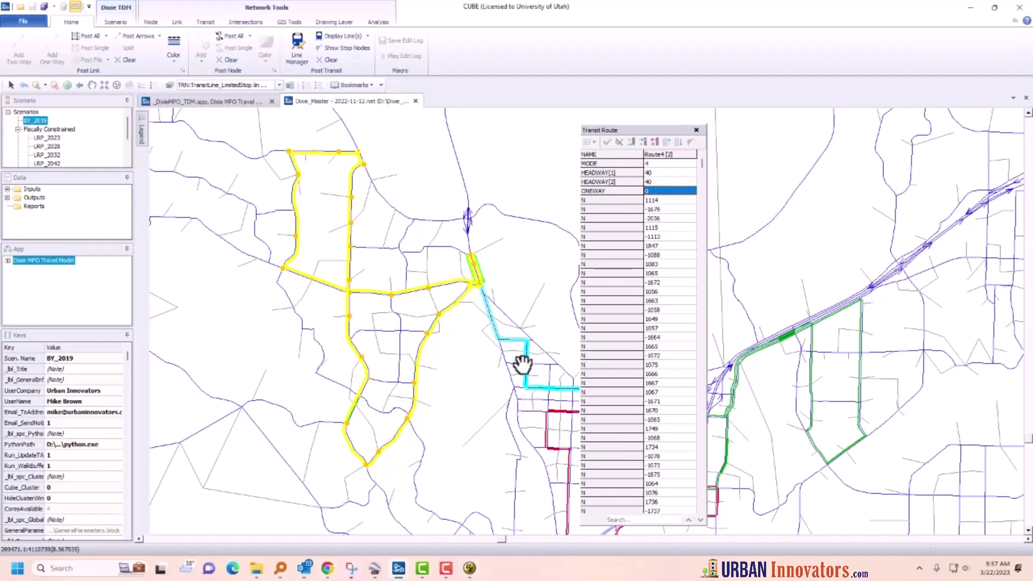
- Open the attributes of Route3, the cyan line, and move its Transit Route window clear of the route on the map
{"action": "left_click", "coordinate": [54, 85]}
{"action": "left_click", "coordinate": [525, 349]}
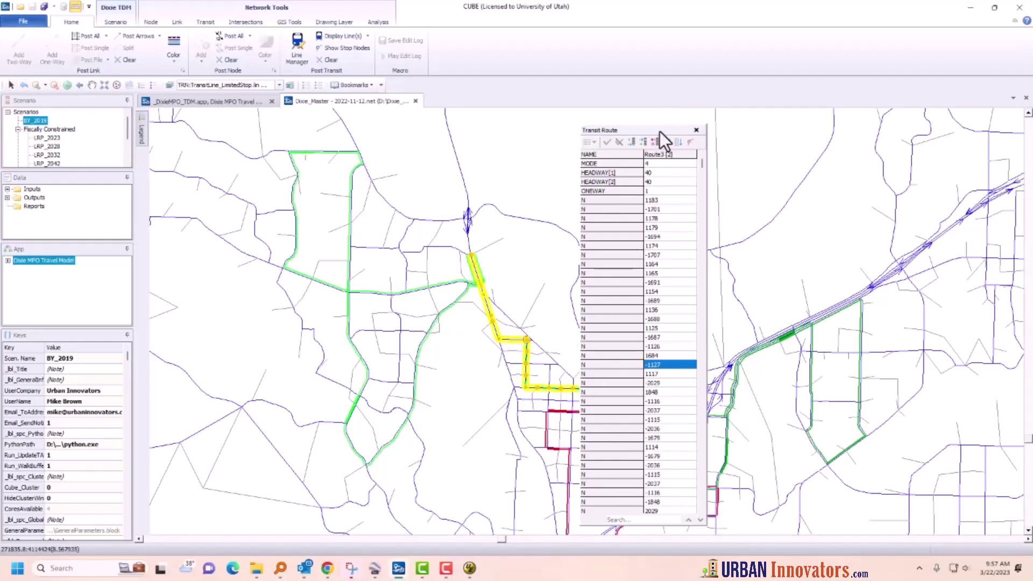
{"action": "left_click_drag", "start_coordinate": [836, 160], "coordinate": [864, 130]}
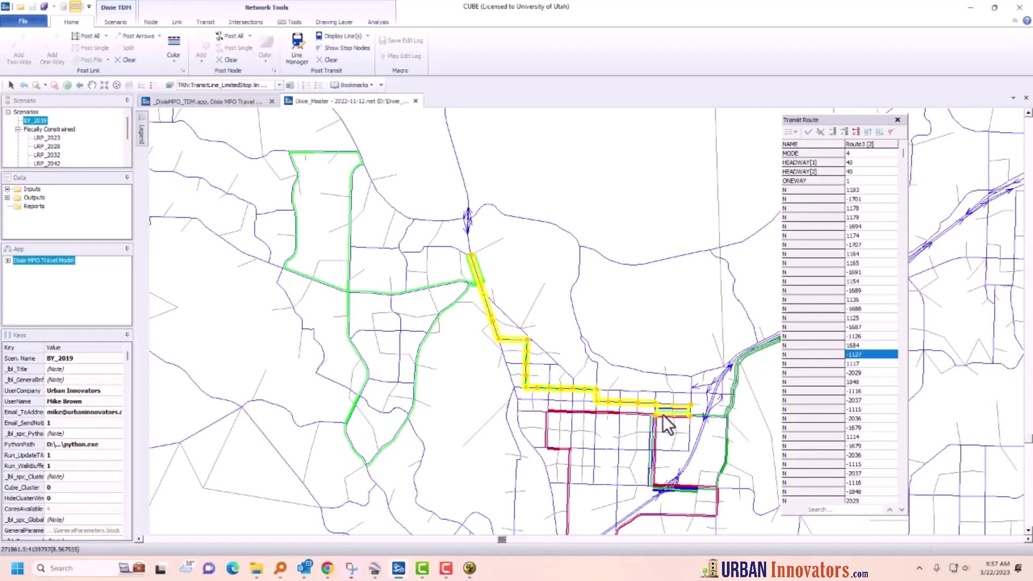
{"action": "scroll", "coordinate": [554, 407], "scroll_direction": "up", "scroll_amount": 2}
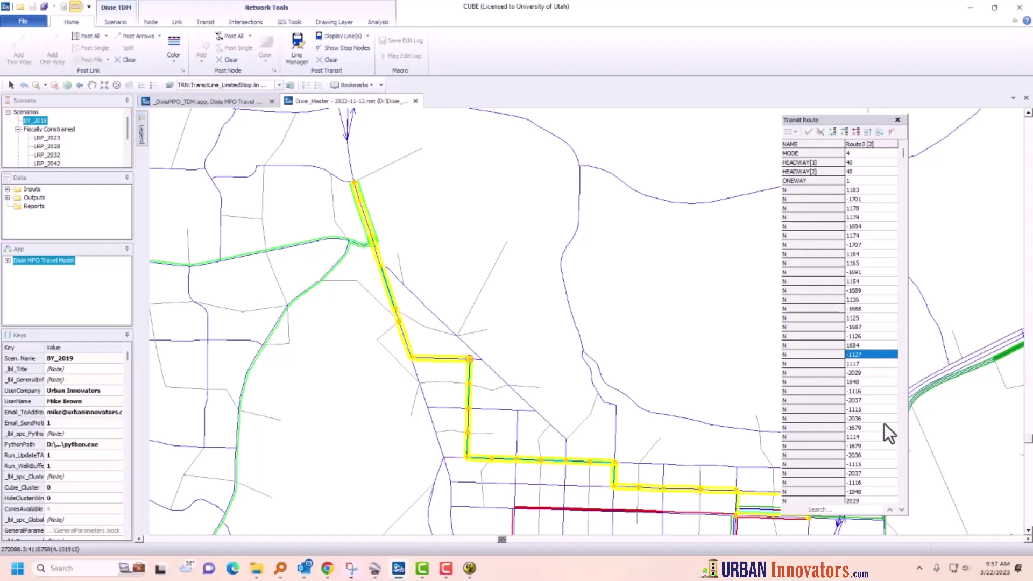
{"action": "left_click", "coordinate": [461, 358]}
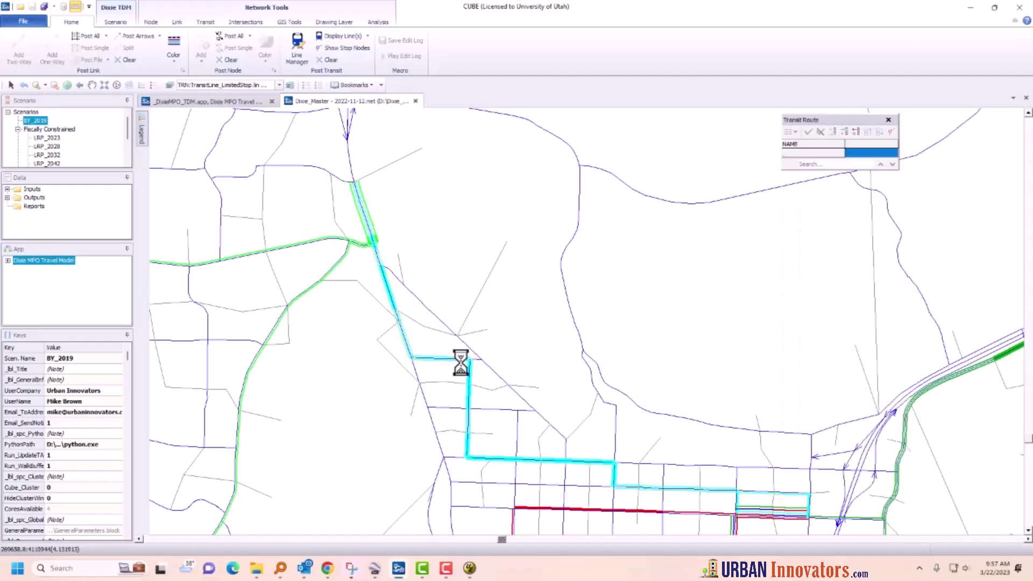
{"action": "left_click", "coordinate": [470, 361]}
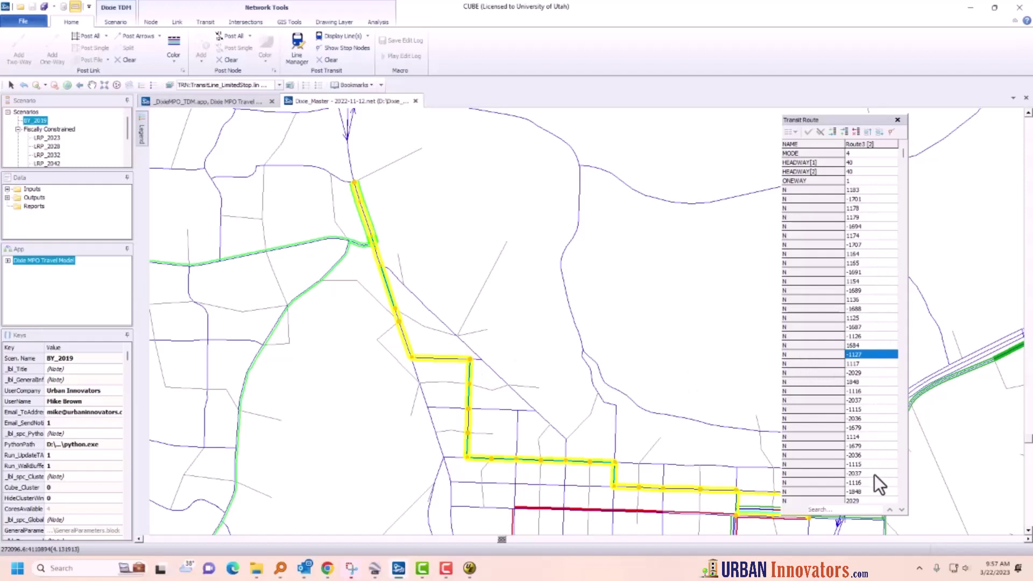
- Examine Route3's node sequence from start to finish and locate its northern end node in the list
{"action": "left_click", "coordinate": [905, 491]}
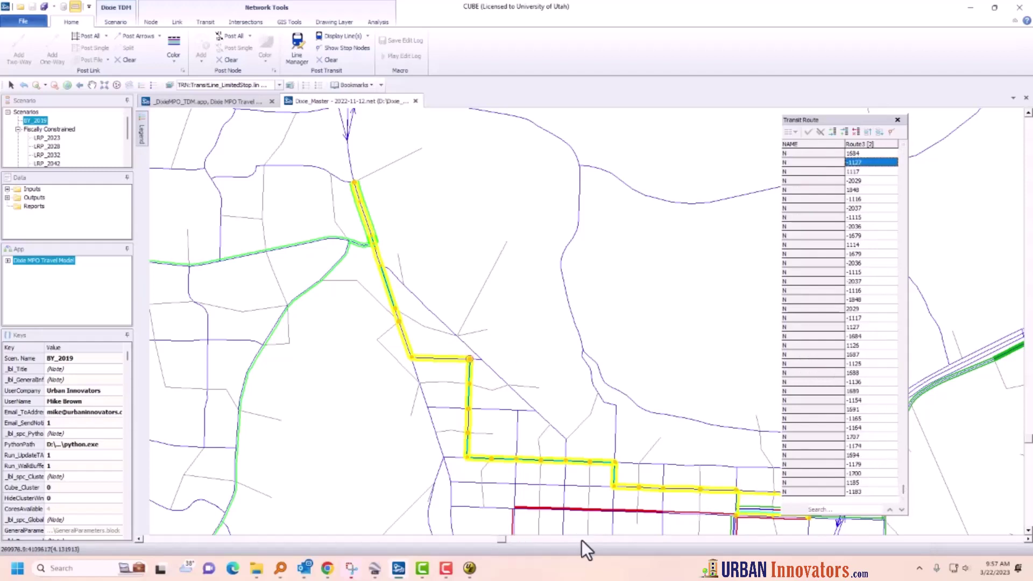
{"action": "left_click_drag", "start_coordinate": [497, 539], "coordinate": [511, 557]}
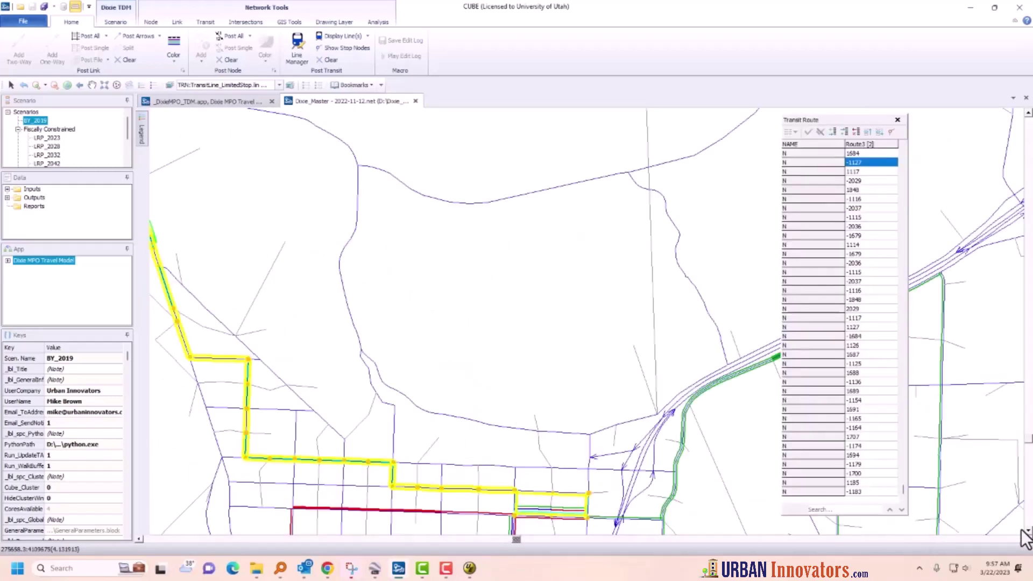
{"action": "left_click", "coordinate": [1028, 531]}
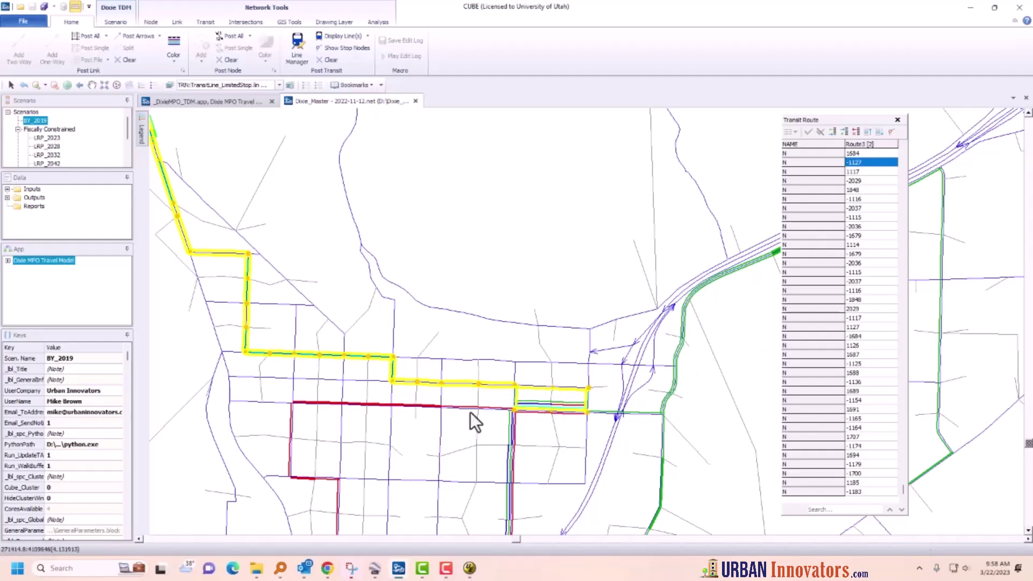
{"action": "scroll", "coordinate": [340, 314], "scroll_direction": "down", "scroll_amount": 2}
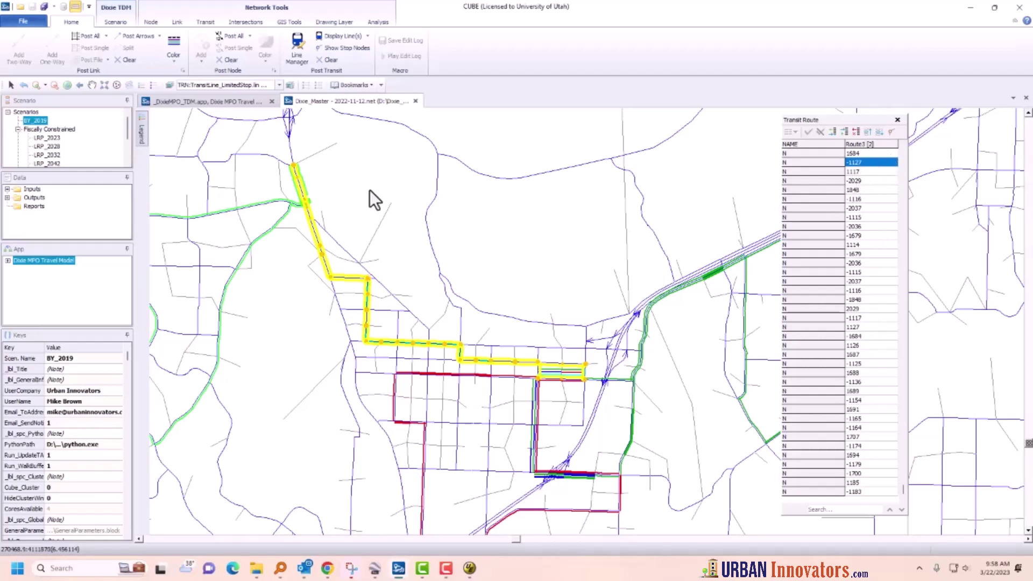
{"action": "left_click", "coordinate": [293, 166]}
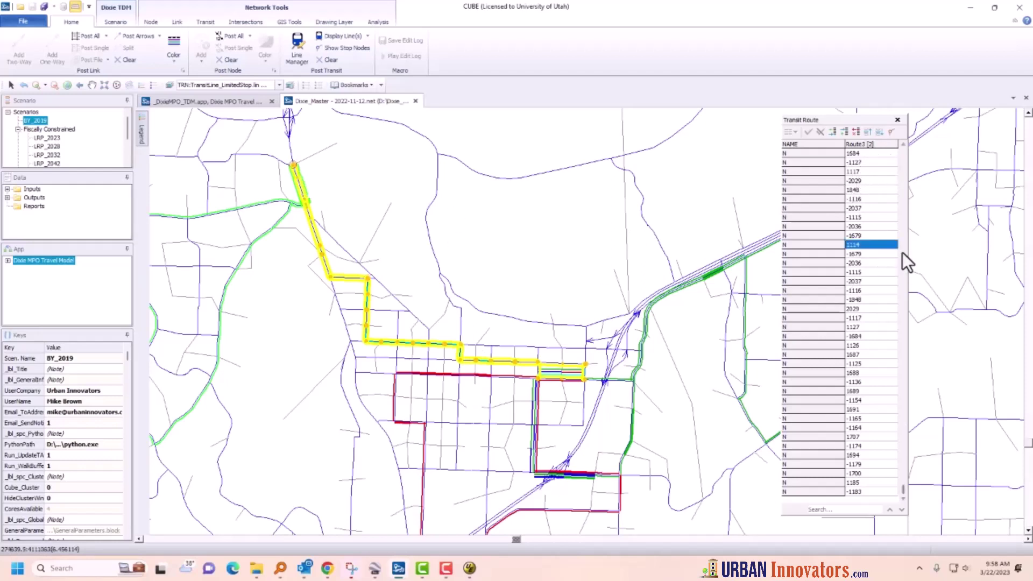
{"action": "left_click", "coordinate": [902, 493]}
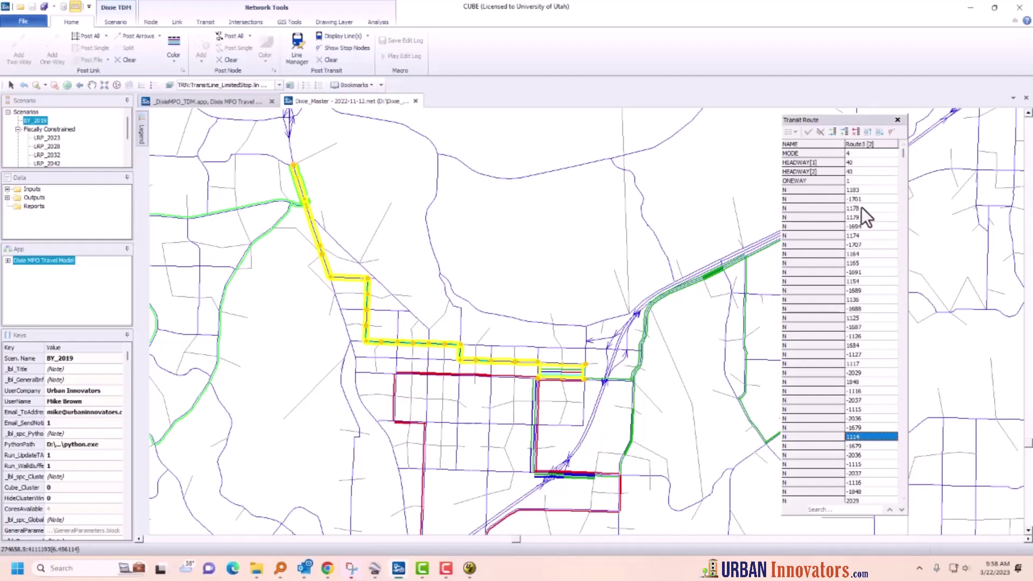
- Remove every node after the starting node 1183 from Route3's node sequence, and save the shortened route
{"action": "left_click", "coordinate": [854, 192]}
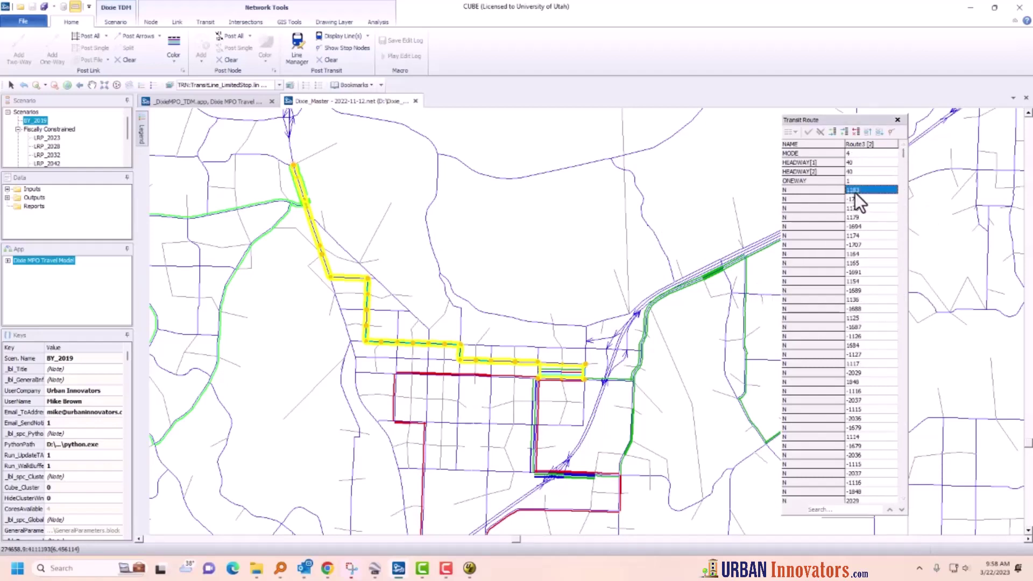
{"action": "left_click", "coordinate": [859, 200]}
{"action": "left_click", "coordinate": [856, 134]}
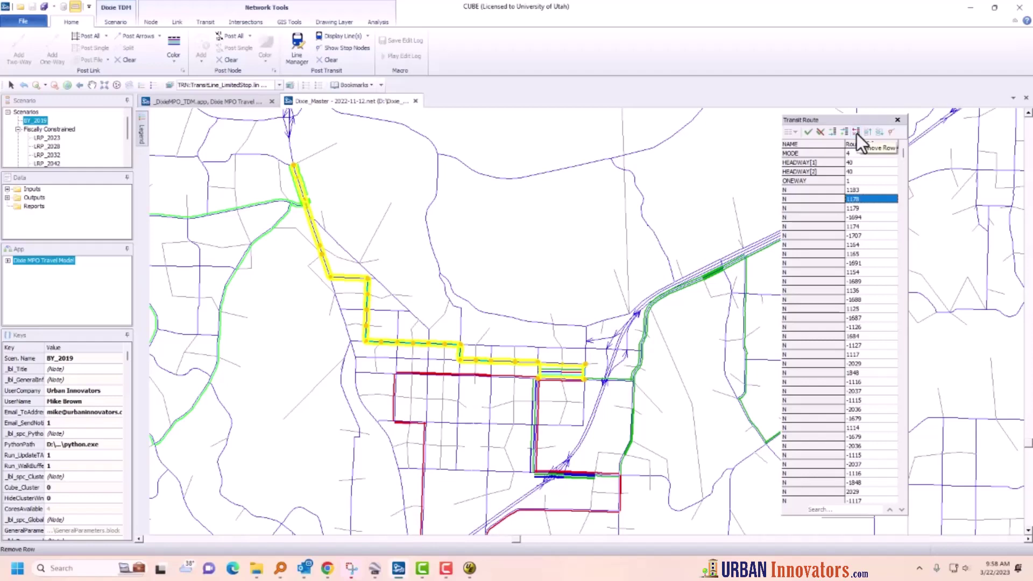
{"action": "left_click", "coordinate": [857, 133]}
{"action": "left_click", "coordinate": [856, 134]}
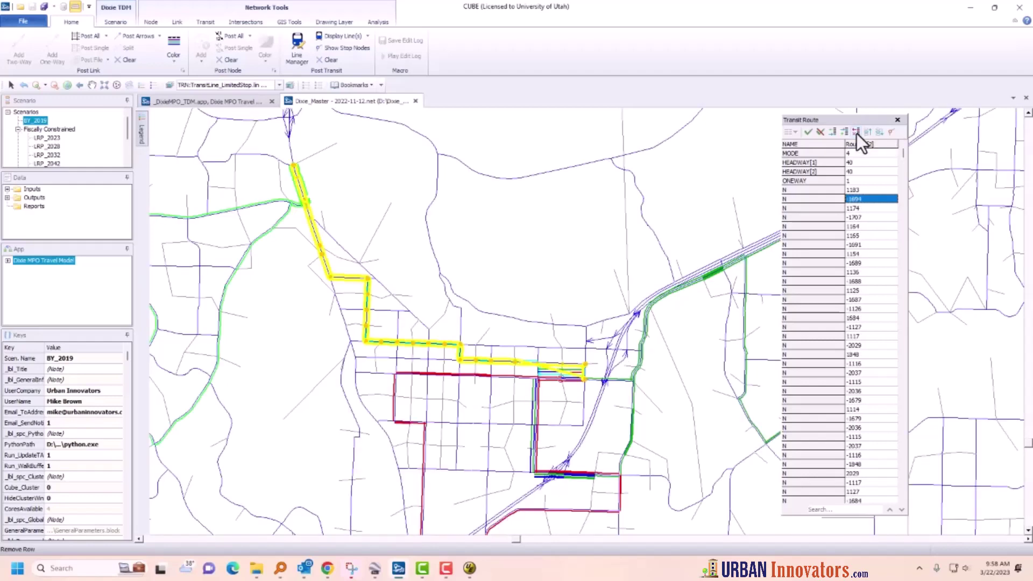
{"action": "left_click", "coordinate": [856, 134]}
{"action": "left_click", "coordinate": [856, 133]}
{"action": "left_click", "coordinate": [856, 133]}
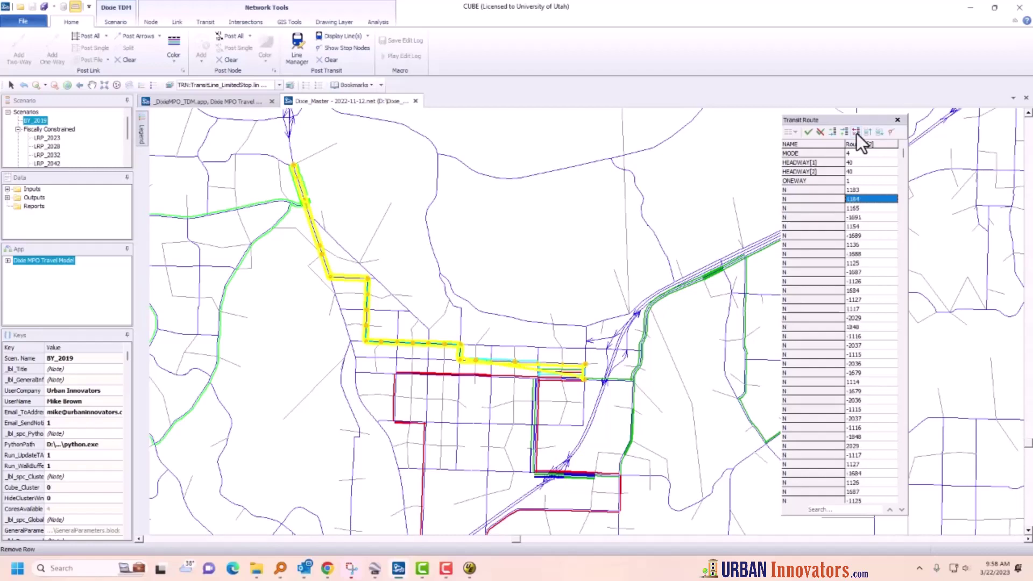
{"action": "left_click", "coordinate": [857, 133]}
{"action": "left_click", "coordinate": [856, 133]}
{"action": "left_click", "coordinate": [856, 134]}
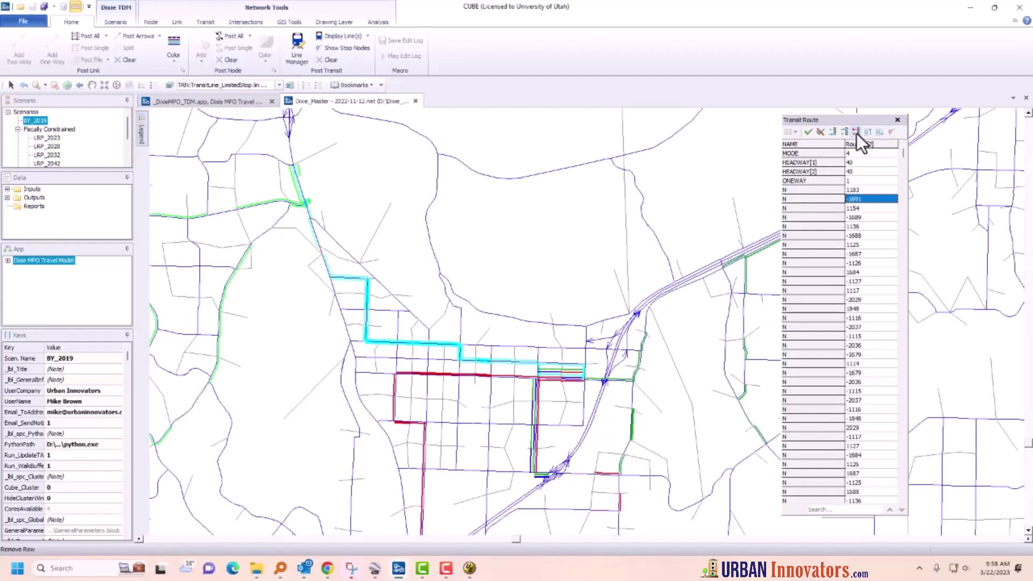
{"action": "left_click", "coordinate": [856, 133]}
{"action": "left_click", "coordinate": [857, 133]}
{"action": "left_click", "coordinate": [857, 133]}
{"action": "left_click", "coordinate": [857, 133]}
{"action": "left_click", "coordinate": [856, 134]}
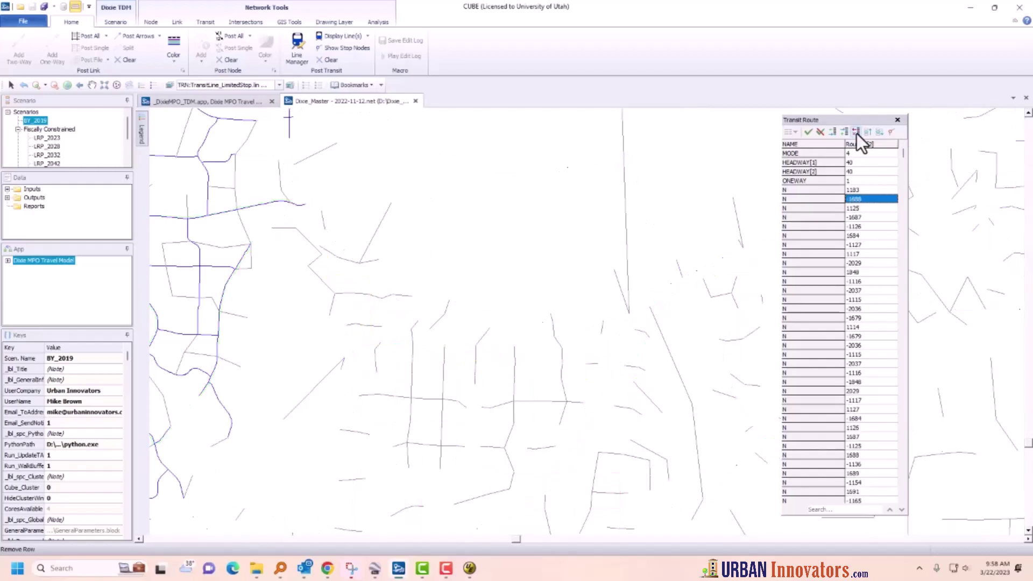
{"action": "left_click", "coordinate": [856, 133]}
{"action": "left_click", "coordinate": [857, 134]}
{"action": "left_click", "coordinate": [856, 133]}
{"action": "left_click", "coordinate": [856, 133]}
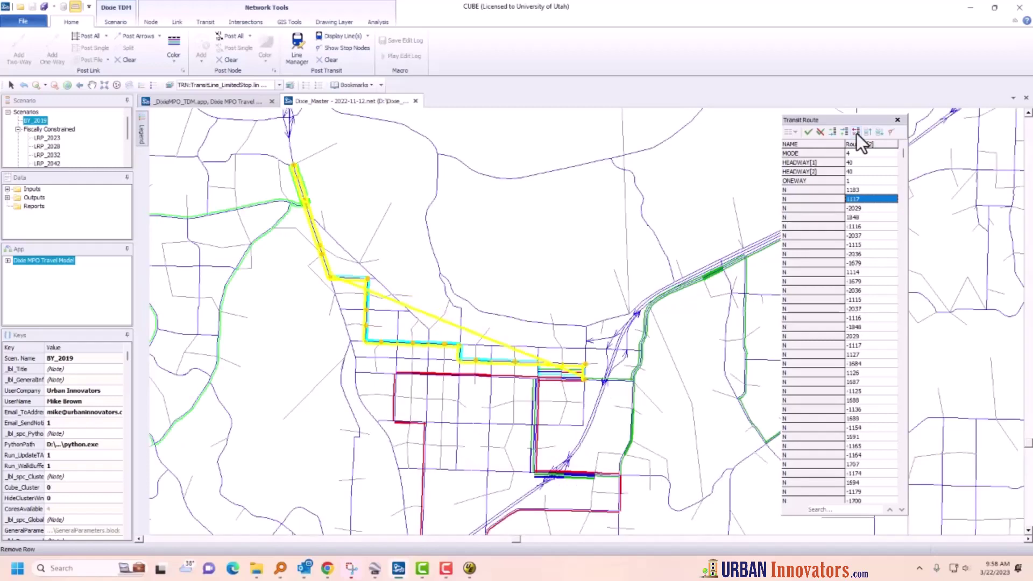
{"action": "left_click", "coordinate": [857, 133]}
{"action": "left_click", "coordinate": [857, 133]}
{"action": "left_click", "coordinate": [856, 133]}
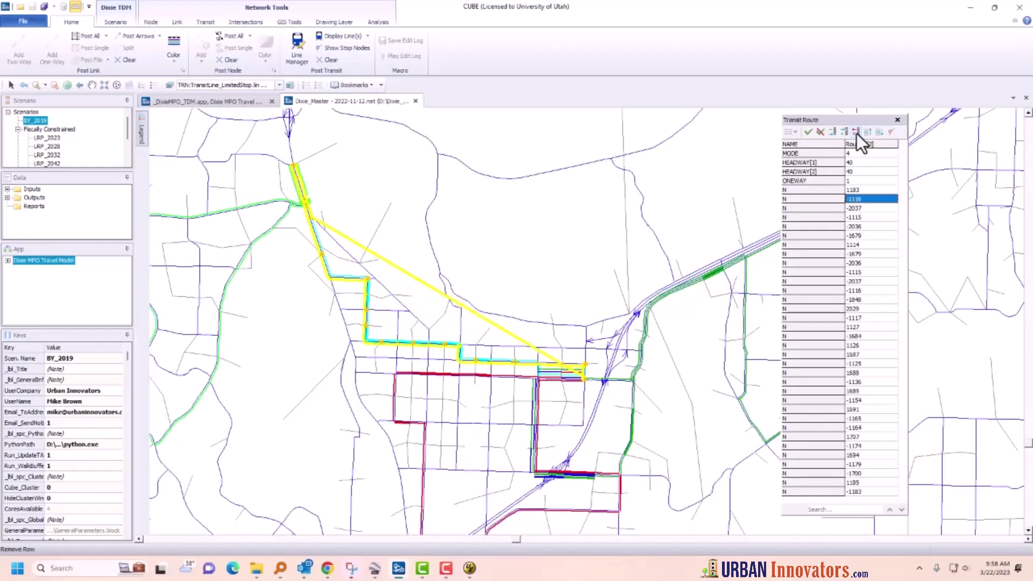
{"action": "left_click", "coordinate": [857, 134]}
{"action": "left_click", "coordinate": [856, 133]}
{"action": "left_click", "coordinate": [857, 134]}
{"action": "left_click", "coordinate": [856, 133]}
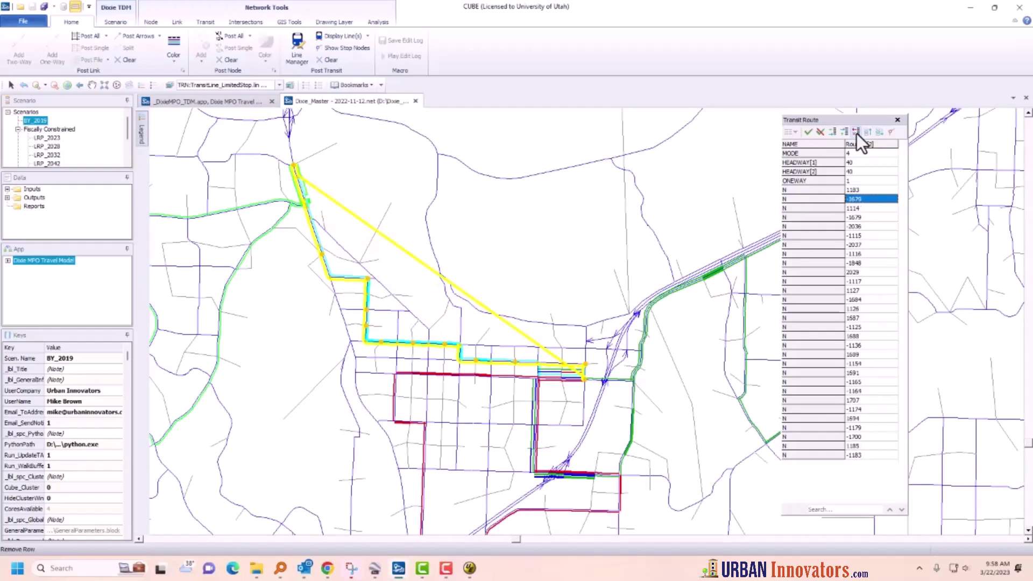
{"action": "left_click", "coordinate": [856, 133]}
{"action": "left_click", "coordinate": [856, 134]}
{"action": "left_click", "coordinate": [856, 133]}
{"action": "left_click", "coordinate": [857, 133]}
{"action": "left_click", "coordinate": [856, 133]}
{"action": "left_click", "coordinate": [856, 133]}
{"action": "left_click", "coordinate": [857, 133]}
{"action": "left_click", "coordinate": [856, 134]}
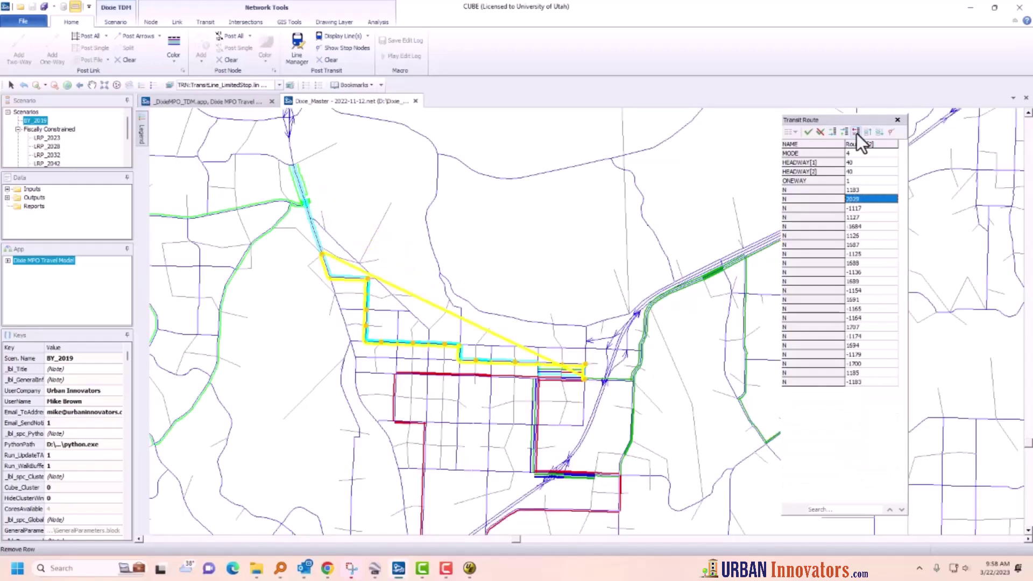
{"action": "left_click", "coordinate": [856, 134]}
{"action": "left_click", "coordinate": [856, 134]}
{"action": "left_click", "coordinate": [856, 133]}
{"action": "left_click", "coordinate": [856, 134]}
{"action": "left_click", "coordinate": [857, 133]}
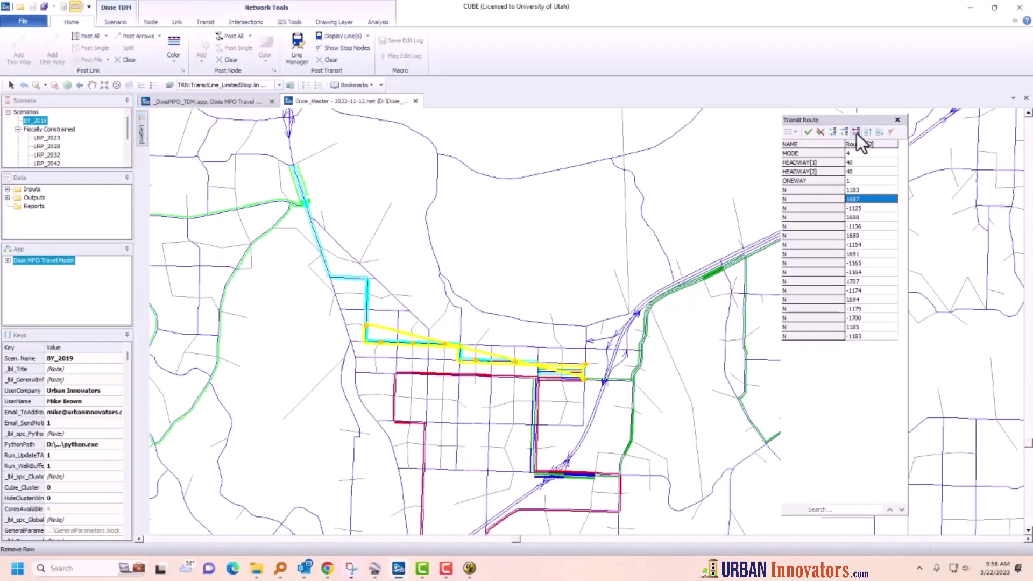
{"action": "left_click", "coordinate": [856, 133]}
{"action": "left_click", "coordinate": [857, 134]}
{"action": "left_click", "coordinate": [857, 133]}
{"action": "left_click", "coordinate": [856, 133]}
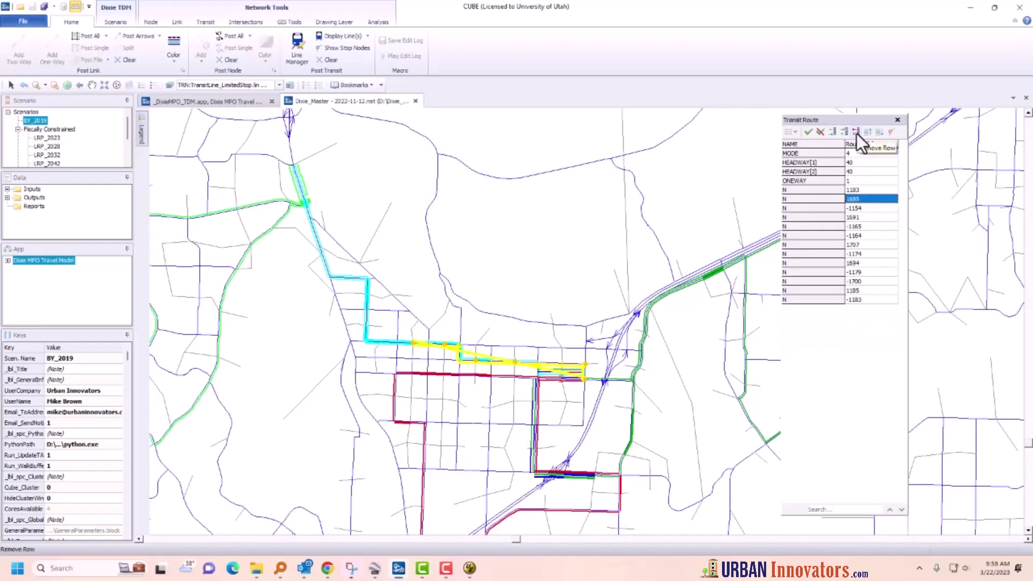
{"action": "left_click", "coordinate": [856, 133]}
{"action": "left_click", "coordinate": [856, 133]}
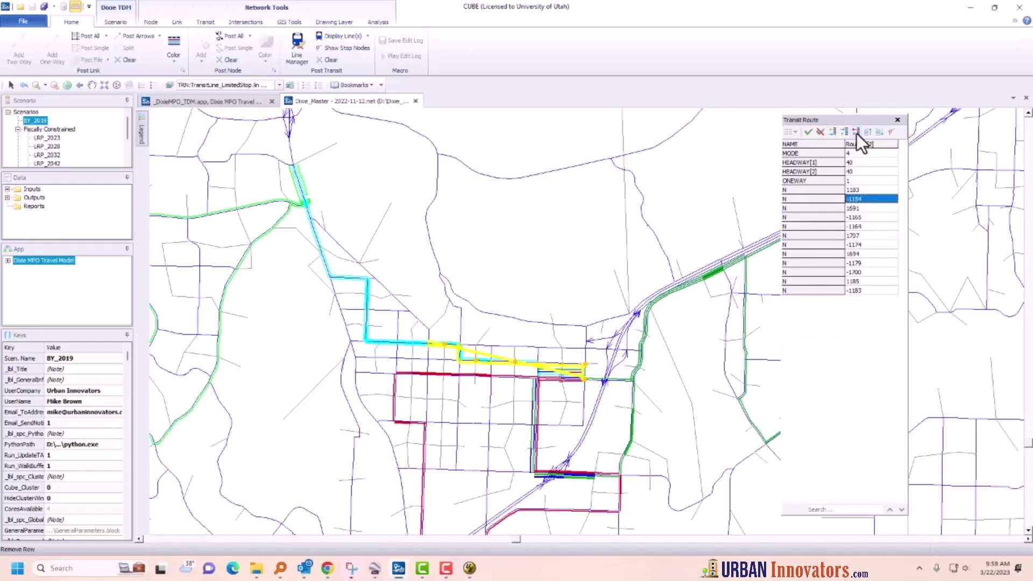
{"action": "left_click", "coordinate": [856, 133]}
{"action": "left_click", "coordinate": [856, 133]}
{"action": "left_click", "coordinate": [856, 134]}
{"action": "left_click", "coordinate": [857, 134]}
{"action": "left_click", "coordinate": [857, 134]}
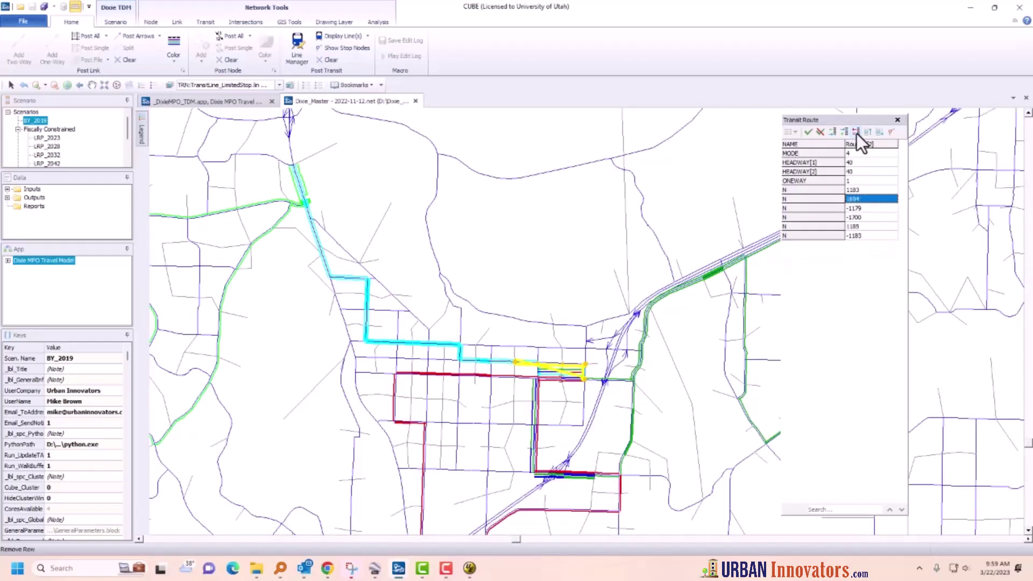
{"action": "left_click", "coordinate": [857, 133]}
{"action": "left_click", "coordinate": [857, 133]}
{"action": "left_click", "coordinate": [856, 133]}
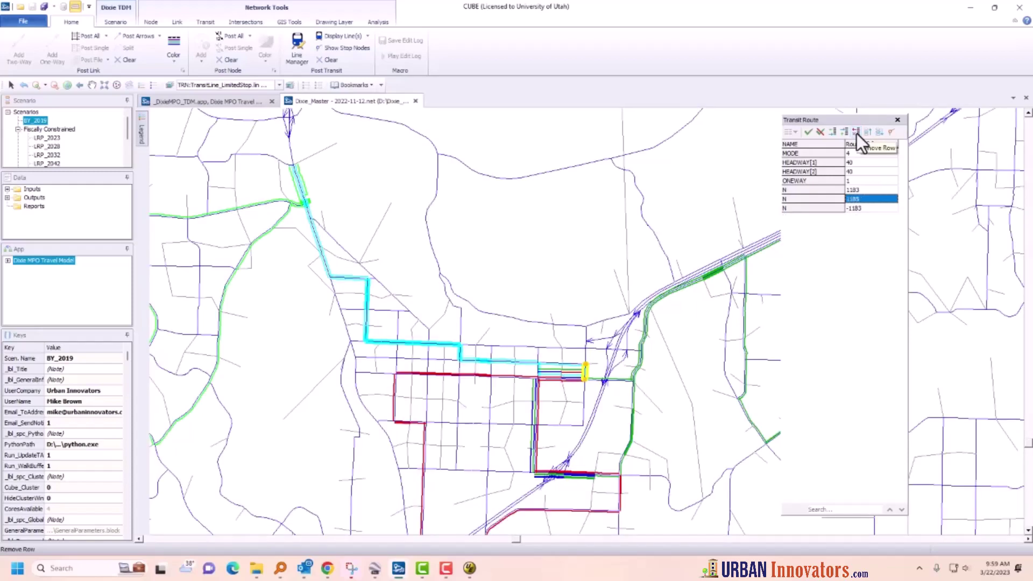
{"action": "left_click", "coordinate": [857, 134]}
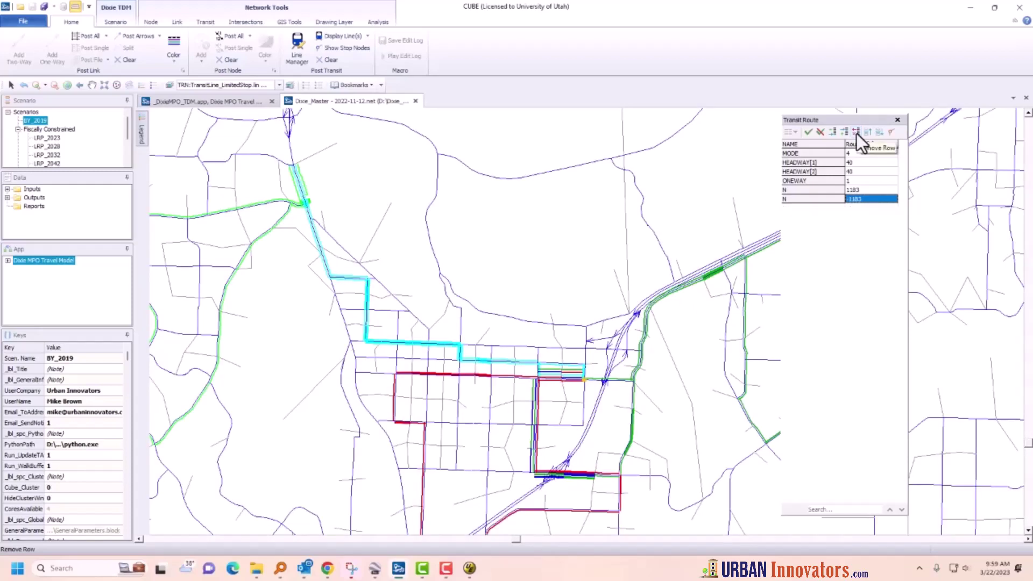
{"action": "left_click", "coordinate": [857, 134]}
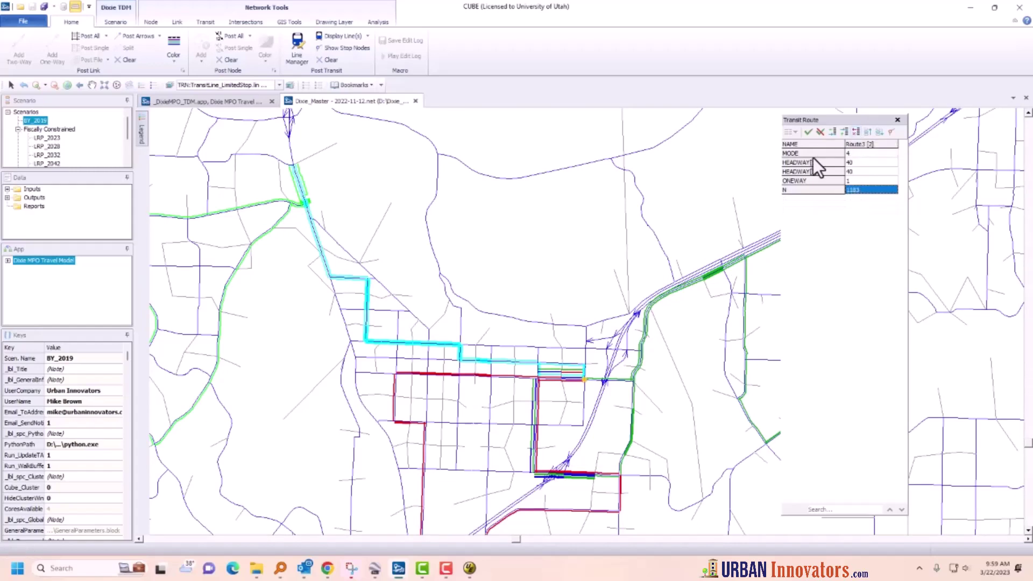
{"action": "left_click", "coordinate": [808, 132]}
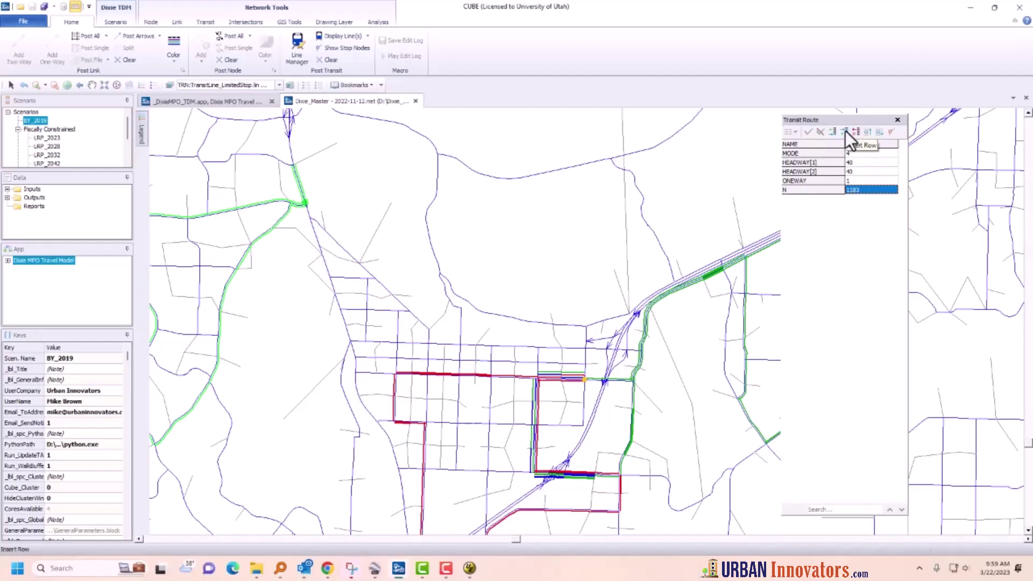
- Start extending Route3 on the map from node 1183, adding stops west at 1701 and 1178, and routing north-west to 1694
{"action": "left_click", "coordinate": [891, 131]}
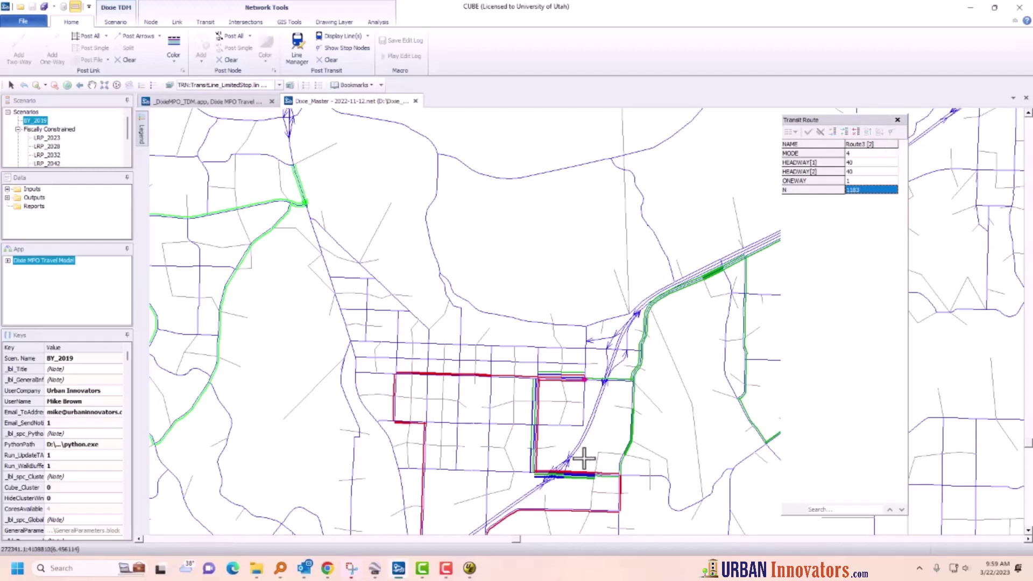
{"action": "left_click", "coordinate": [585, 380]}
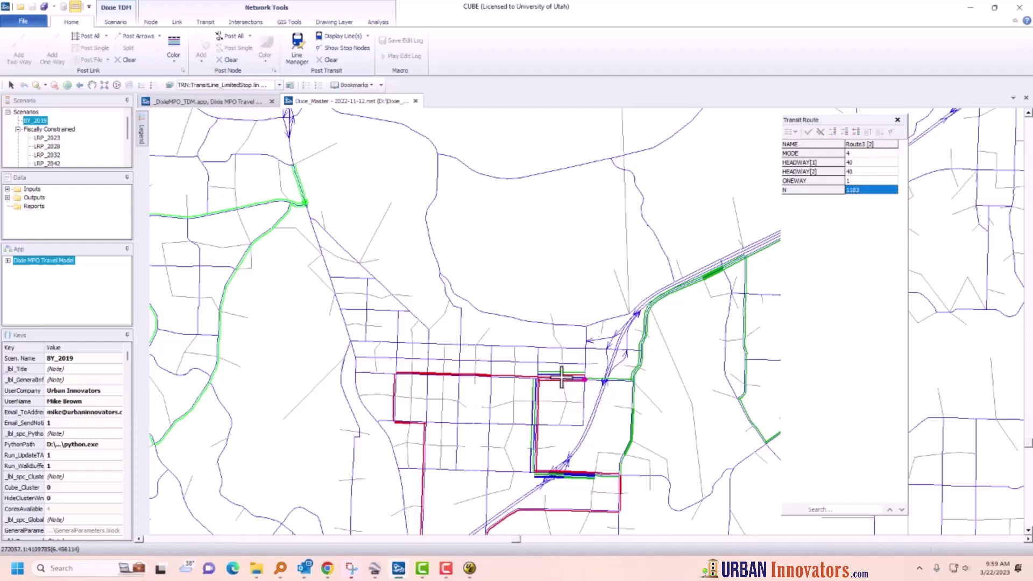
{"action": "left_click", "coordinate": [594, 412]}
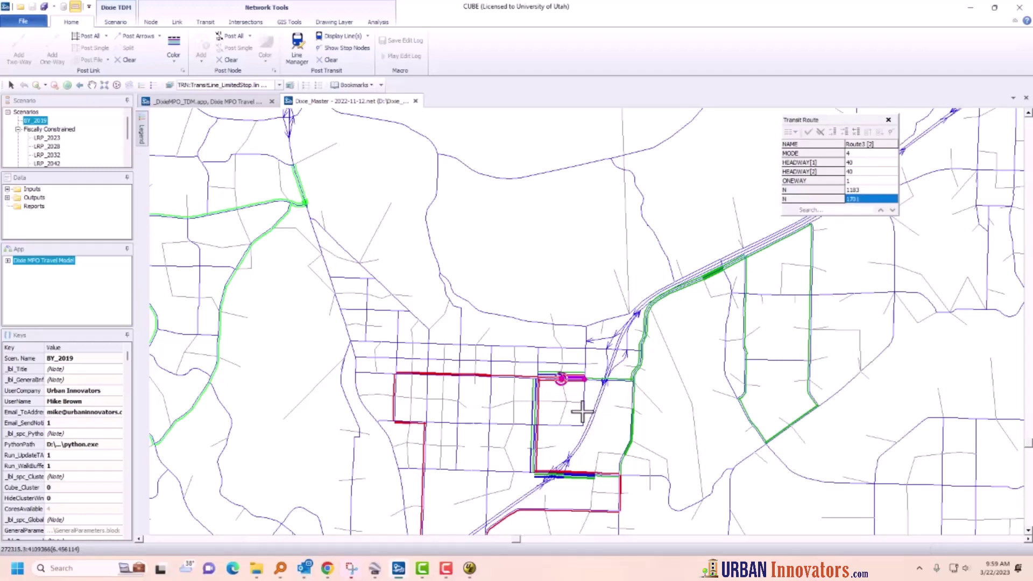
{"action": "left_click", "coordinate": [536, 378]}
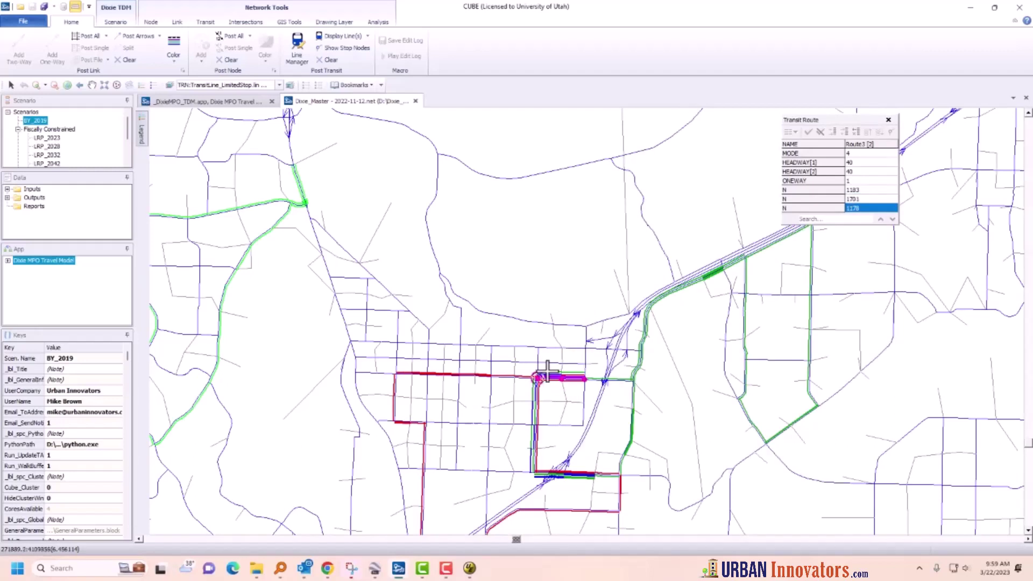
{"action": "left_click", "coordinate": [514, 363]}
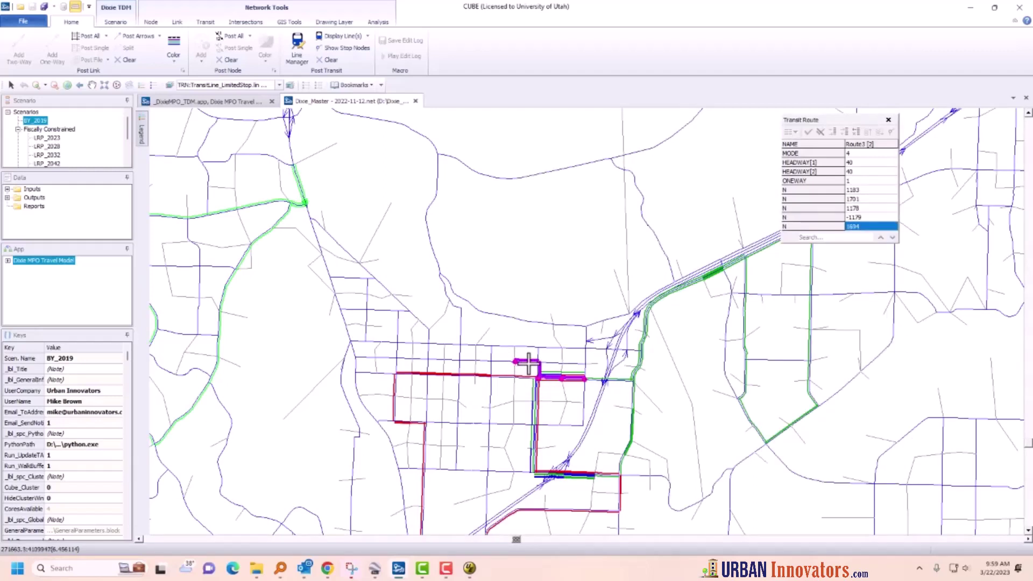
- Extend Route3 west along the straight street with stops at each intersection from node 1174 to node 1122
{"action": "left_click", "coordinate": [488, 362]}
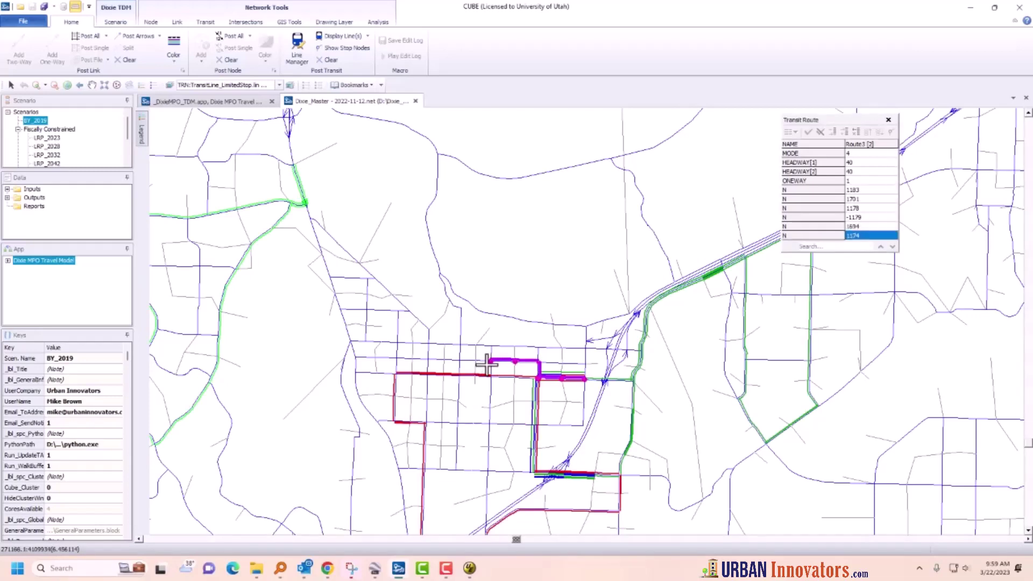
{"action": "left_click", "coordinate": [476, 360]}
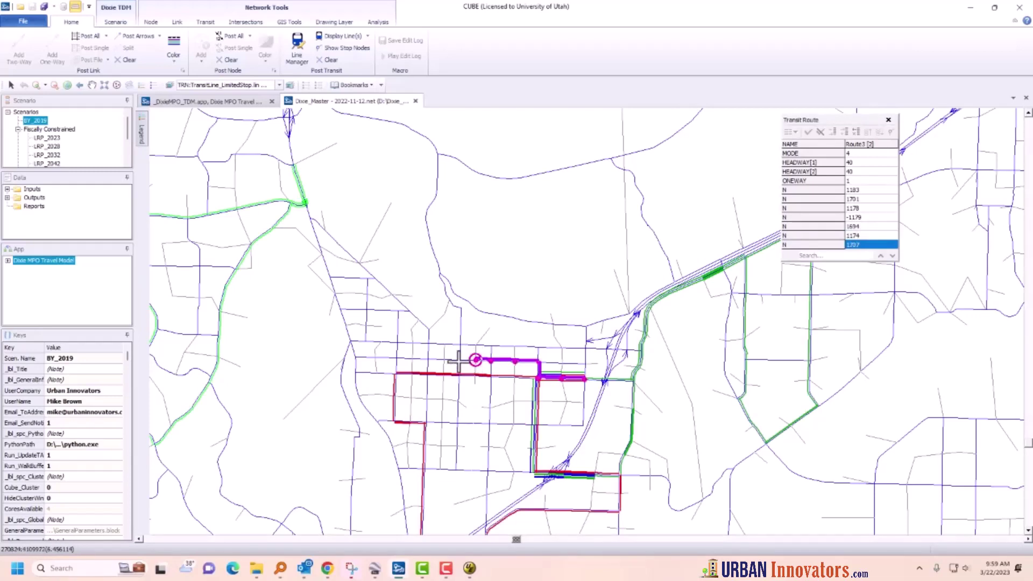
{"action": "left_click", "coordinate": [459, 360]}
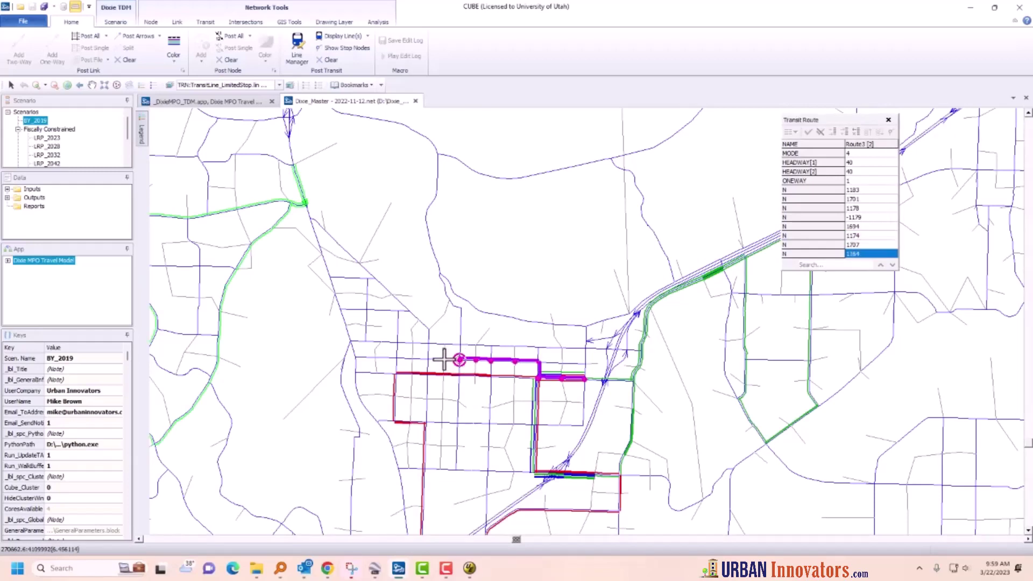
{"action": "left_click", "coordinate": [443, 359]}
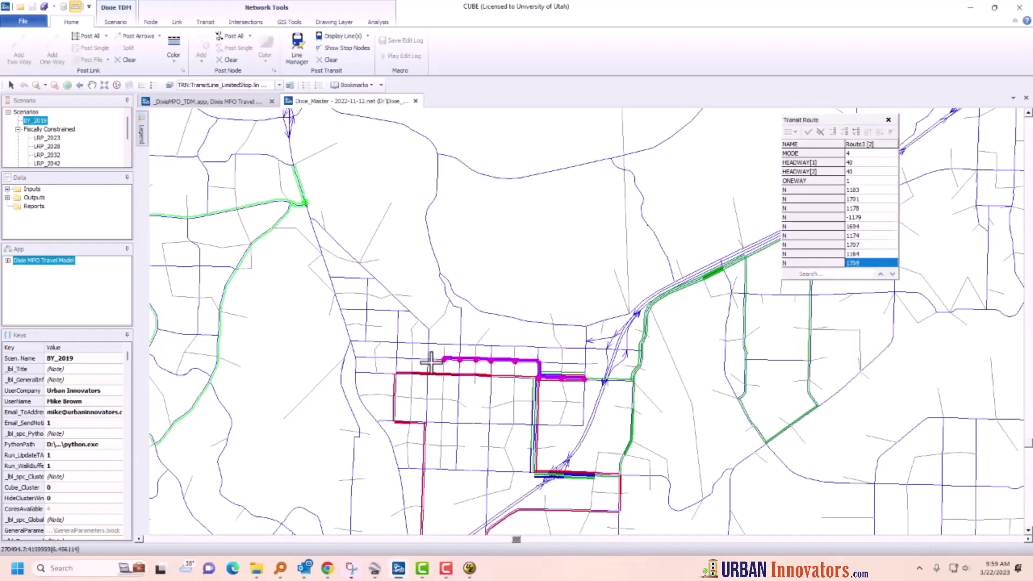
{"action": "left_click", "coordinate": [427, 359]}
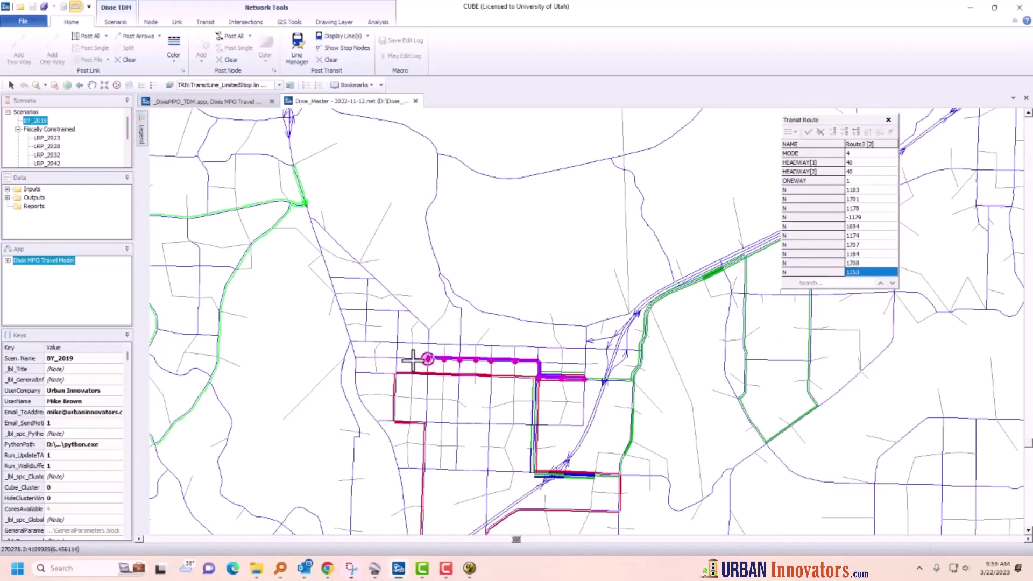
{"action": "left_click", "coordinate": [413, 360]}
{"action": "left_click", "coordinate": [396, 357]}
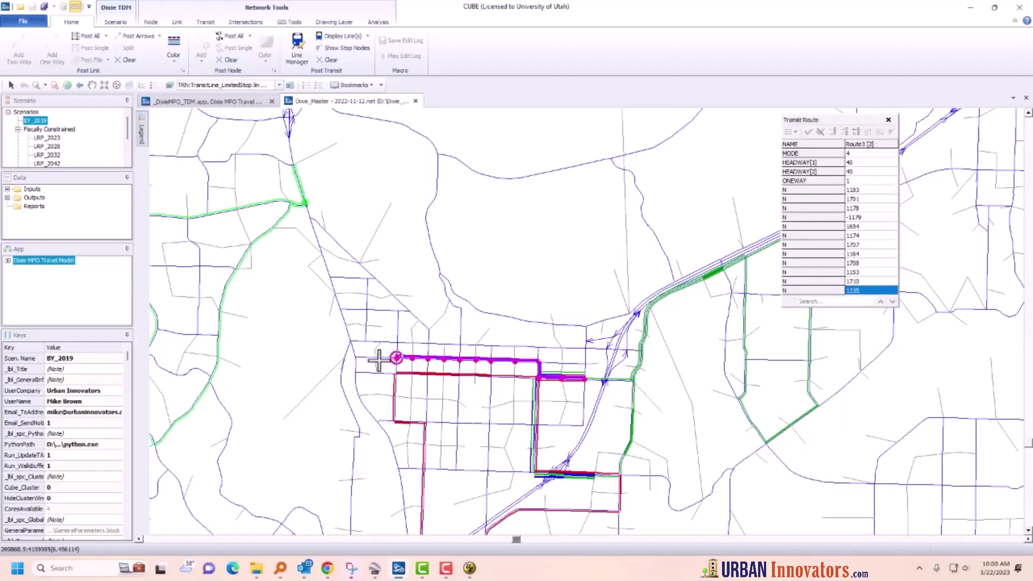
{"action": "left_click", "coordinate": [375, 357]}
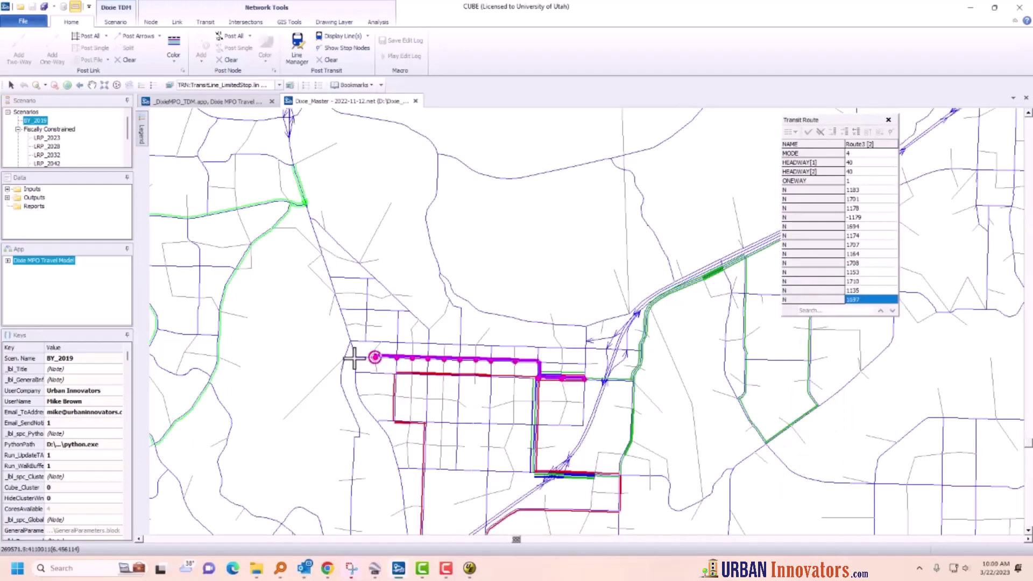
{"action": "left_click", "coordinate": [354, 357]}
- Extend Route3 north-west along the diagonal road with stops at nodes 1120, 1686, 1683, 2029 and 1116
{"action": "left_click", "coordinate": [350, 340]}
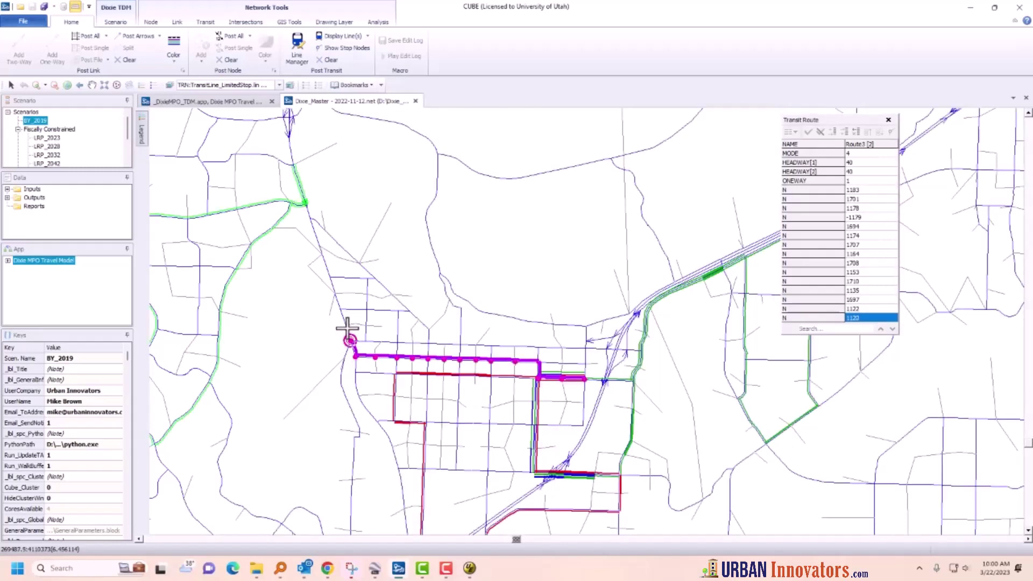
{"action": "left_click", "coordinate": [345, 325]}
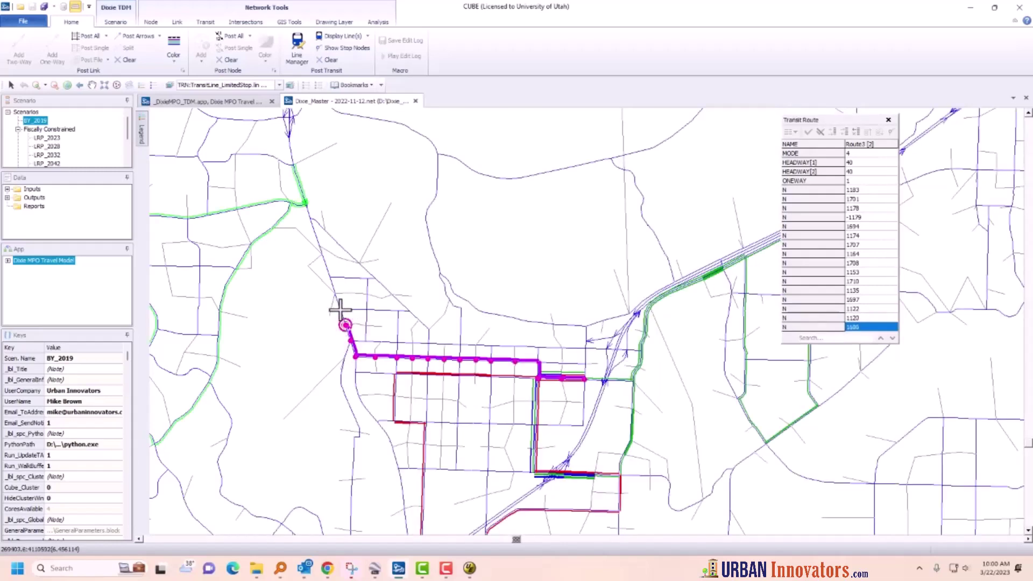
{"action": "left_click", "coordinate": [335, 293]}
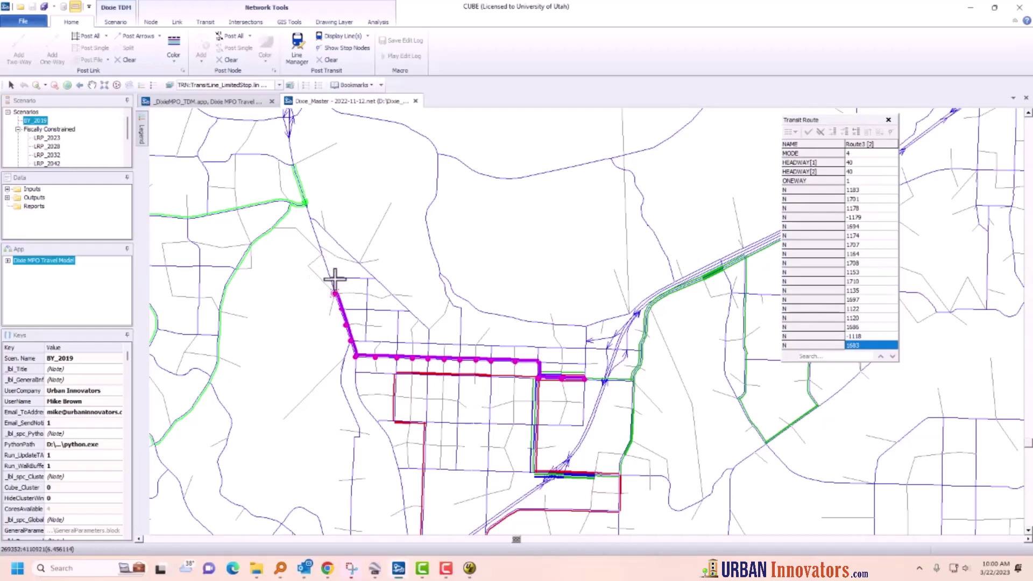
{"action": "left_click", "coordinate": [323, 254]}
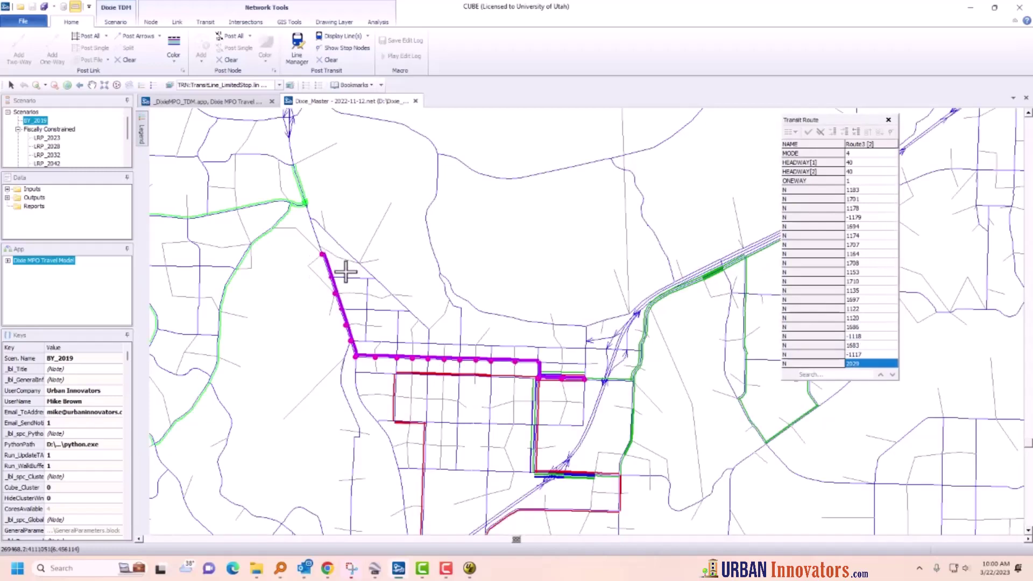
{"action": "left_click", "coordinate": [308, 219]}
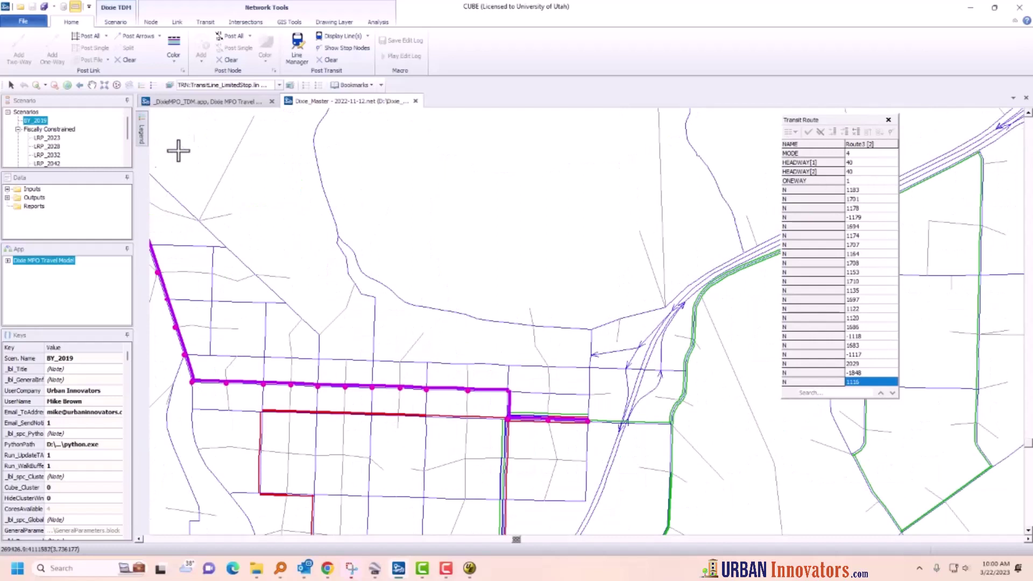
- Extend Route3 to node 1115, where it meets Route4, finish the alignment there, and save the route
{"action": "scroll", "coordinate": [339, 237], "scroll_direction": "down", "scroll_amount": 1}
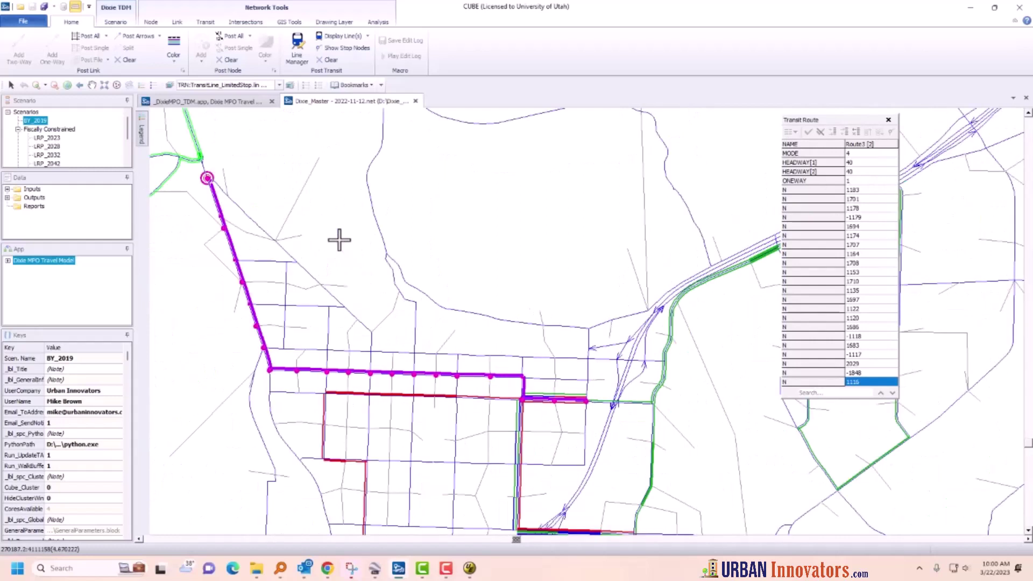
{"action": "left_click", "coordinate": [200, 157]}
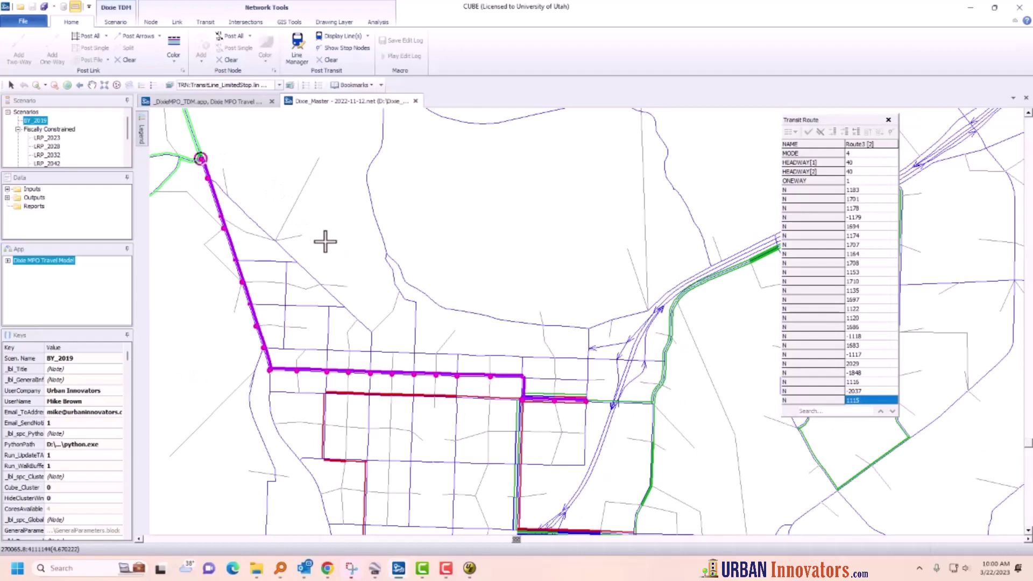
{"action": "scroll", "coordinate": [325, 242], "scroll_direction": "down", "scroll_amount": 2}
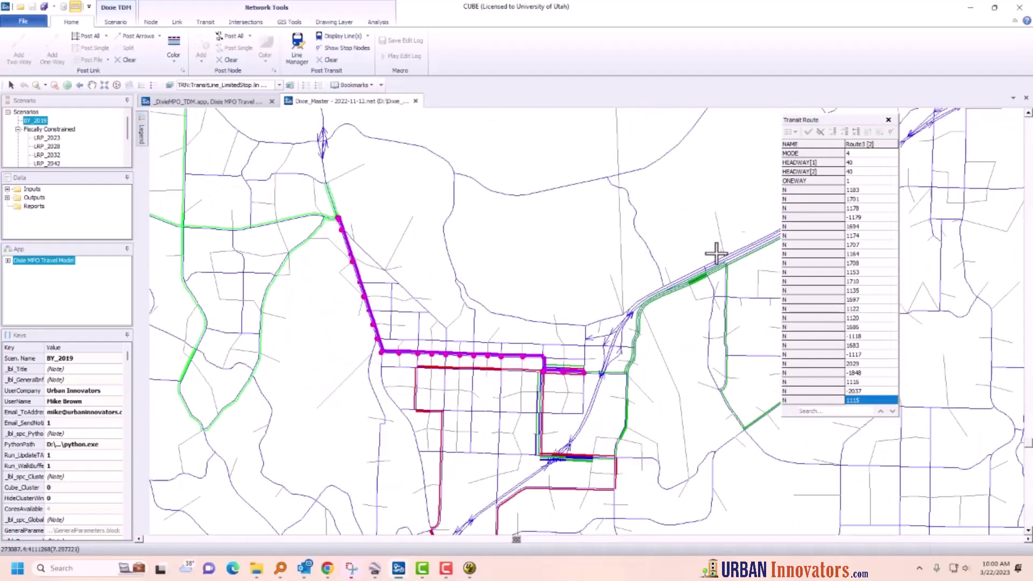
{"action": "left_click", "coordinate": [338, 217]}
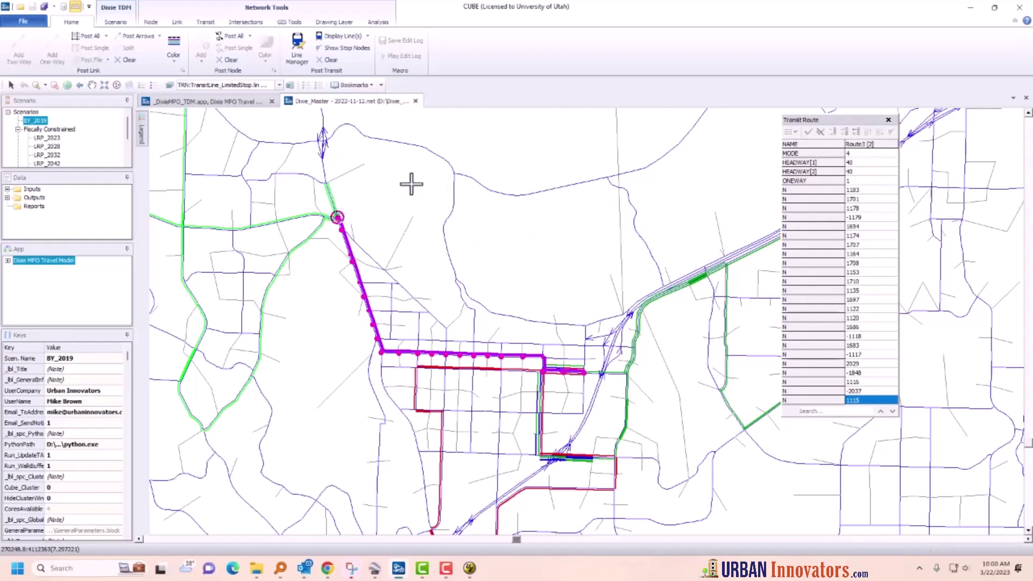
{"action": "left_click", "coordinate": [376, 193]}
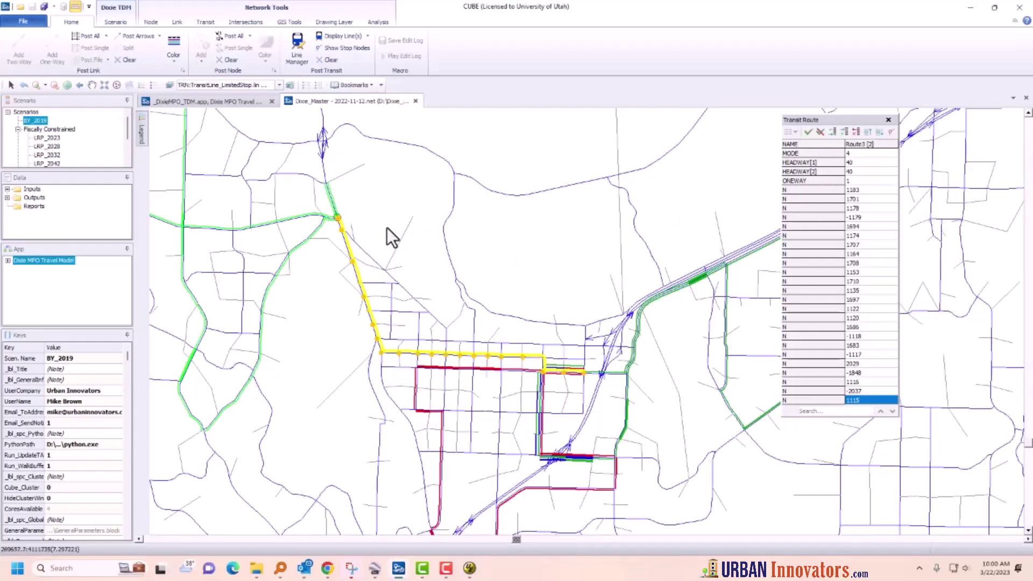
{"action": "left_click", "coordinate": [807, 131]}
- Set Route3's ONEWAY value to 0 and save the route
{"action": "left_click", "coordinate": [372, 326]}
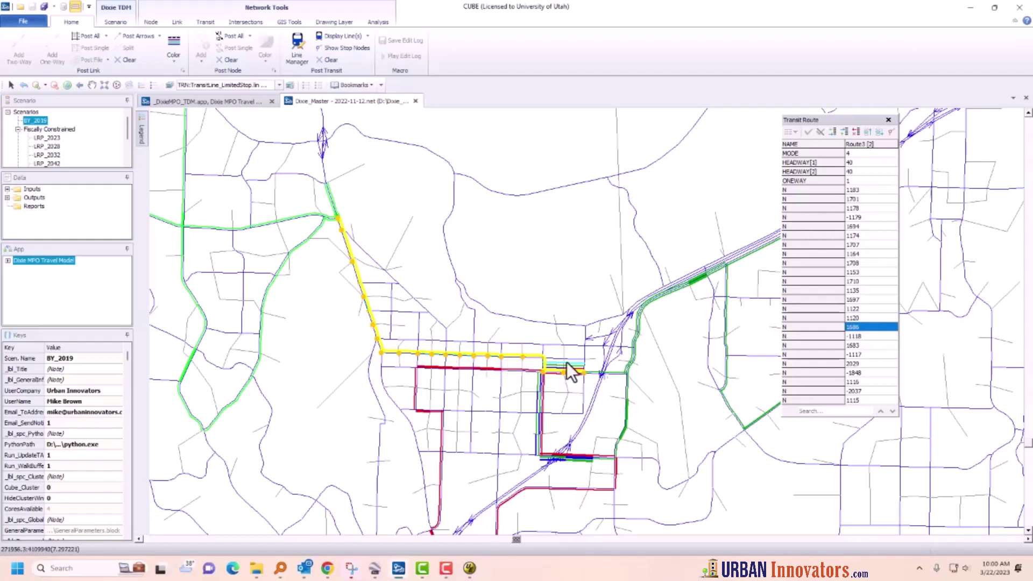
{"action": "left_click", "coordinate": [861, 181]}
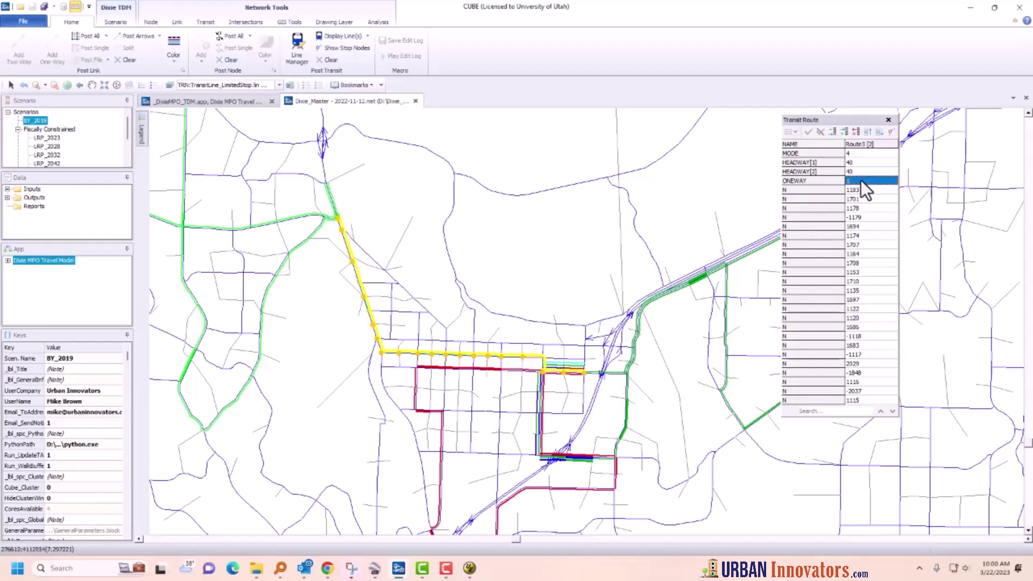
{"action": "type", "text": "0"}
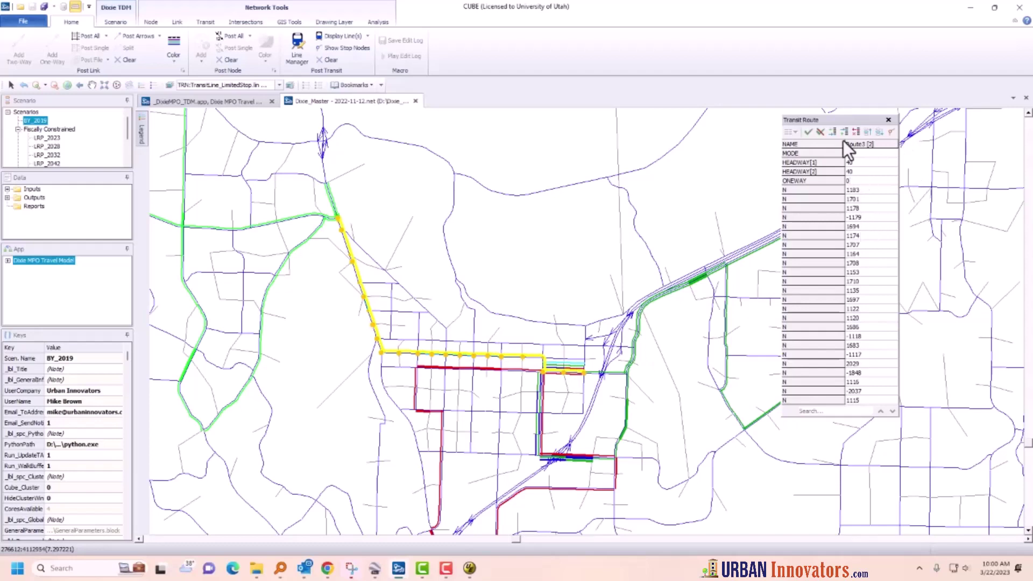
{"action": "left_click", "coordinate": [808, 132]}
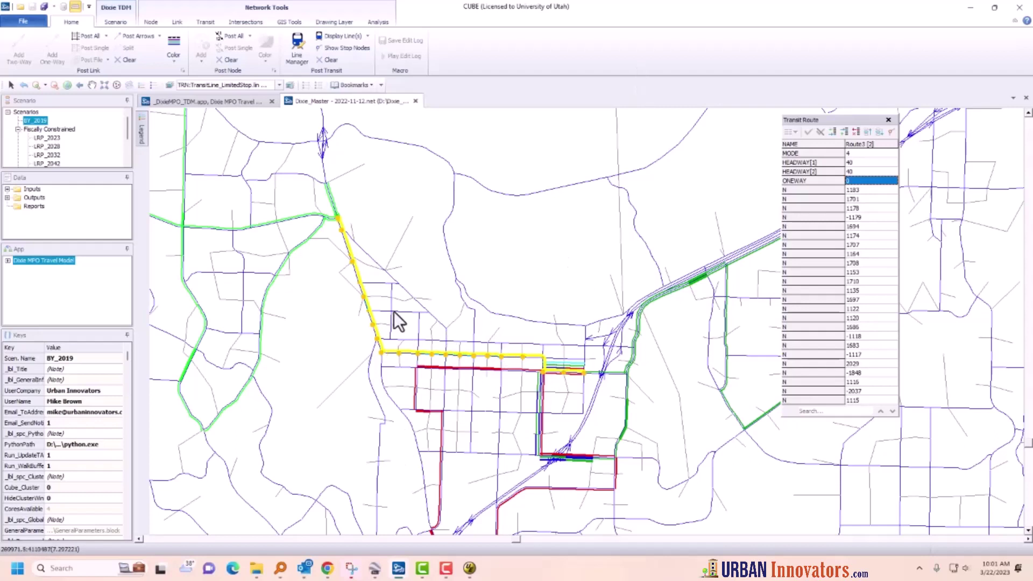
- Set both HEADWAY[1] and HEADWAY[2] of Route1 to 10, and save the route
{"action": "left_click", "coordinate": [428, 413]}
{"action": "scroll", "coordinate": [514, 438], "scroll_direction": "down", "scroll_amount": 2}
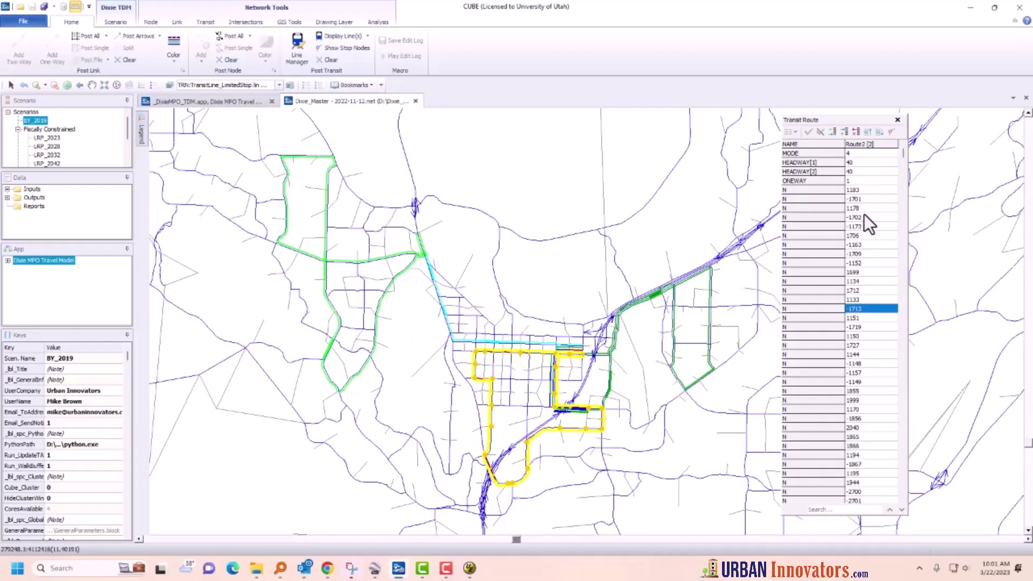
{"action": "scroll", "coordinate": [602, 392], "scroll_direction": "up", "scroll_amount": 1}
{"action": "left_click", "coordinate": [617, 385]}
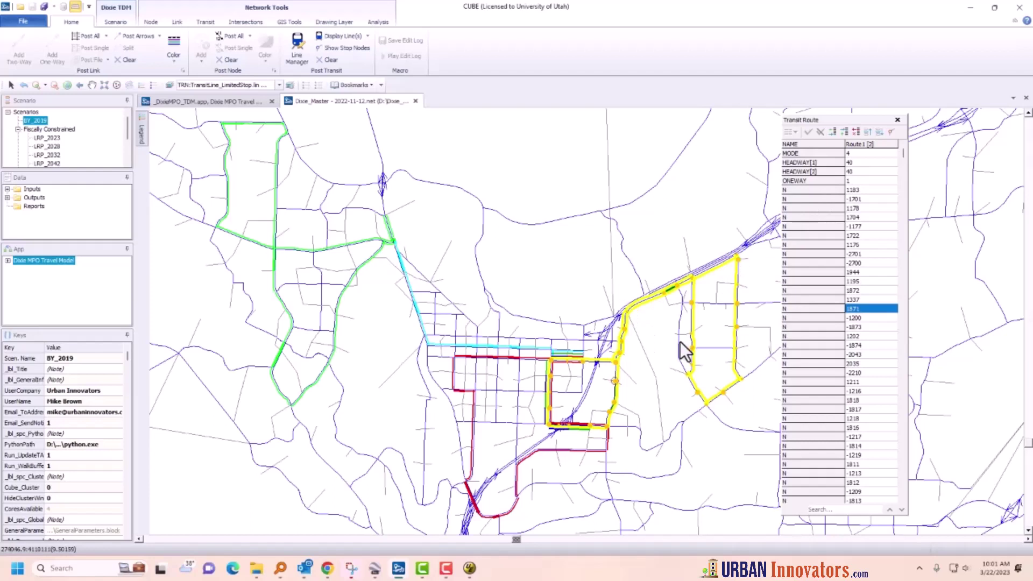
{"action": "left_click", "coordinate": [859, 162]}
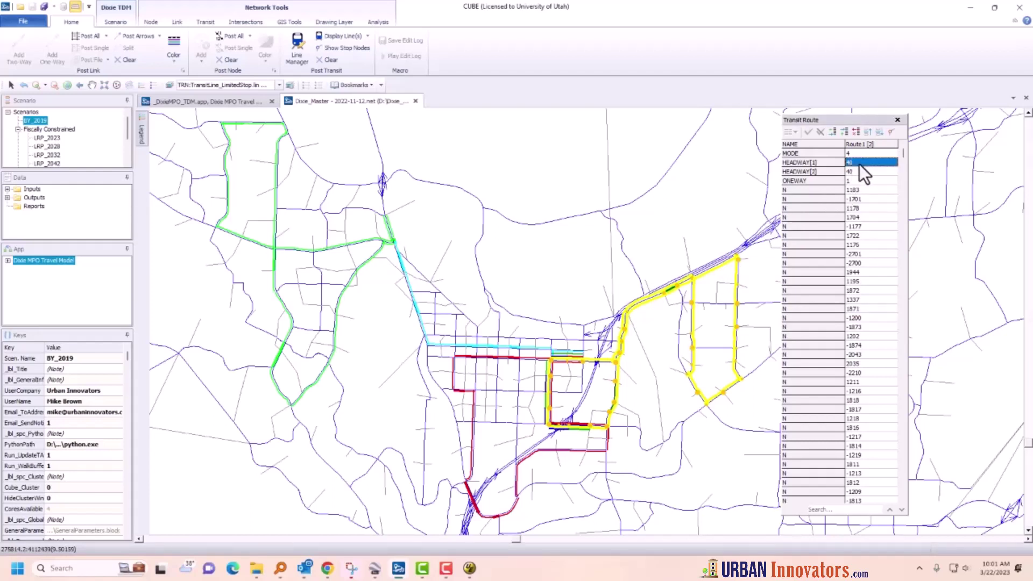
{"action": "type", "text": "10"}
{"action": "left_click", "coordinate": [851, 176]}
{"action": "type", "text": "10"}
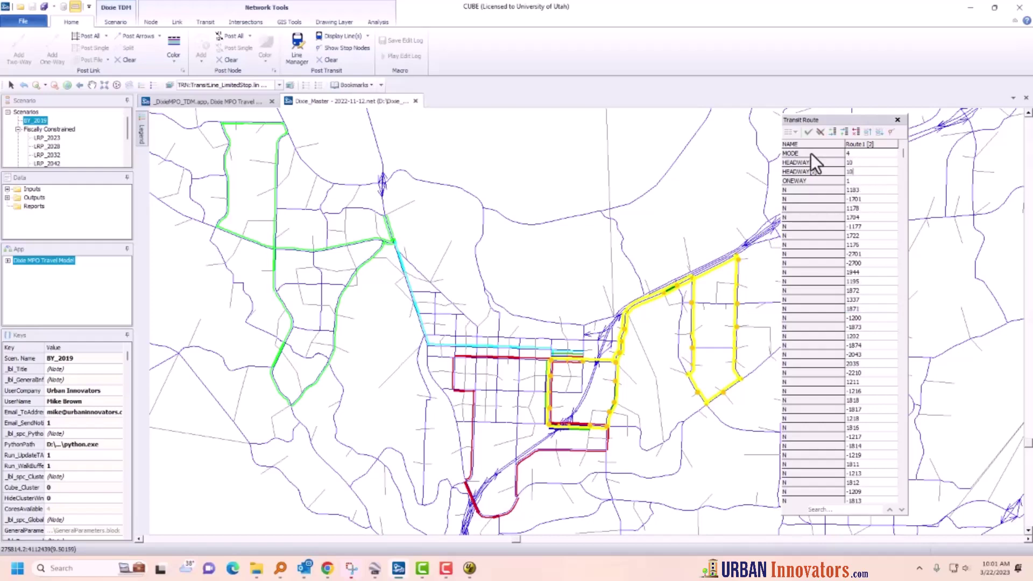
{"action": "left_click", "coordinate": [807, 133]}
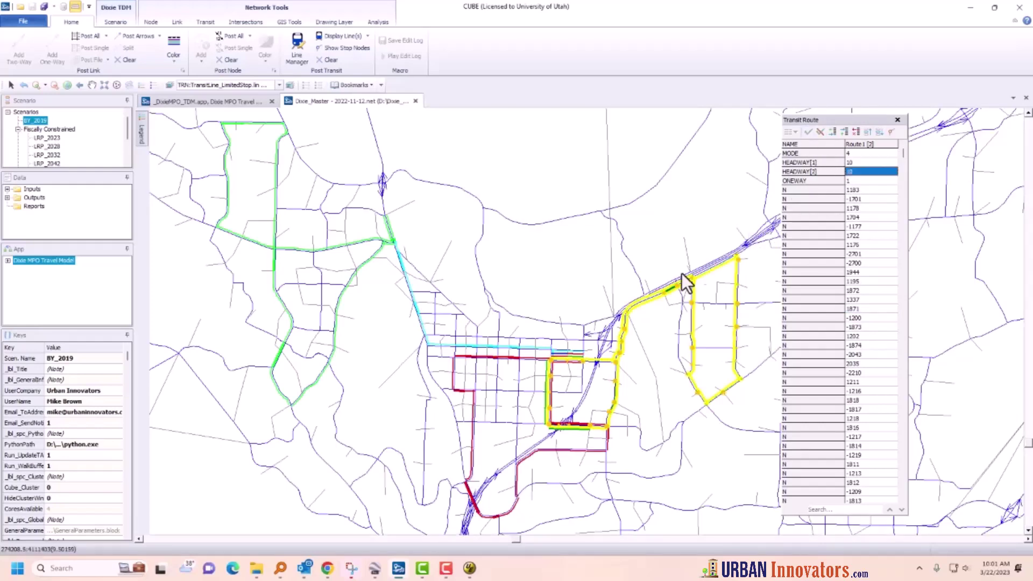
- Change Route2's HEADWAY[1] and HEADWAY[2] to 10 and save that route
{"action": "left_click", "coordinate": [528, 358]}
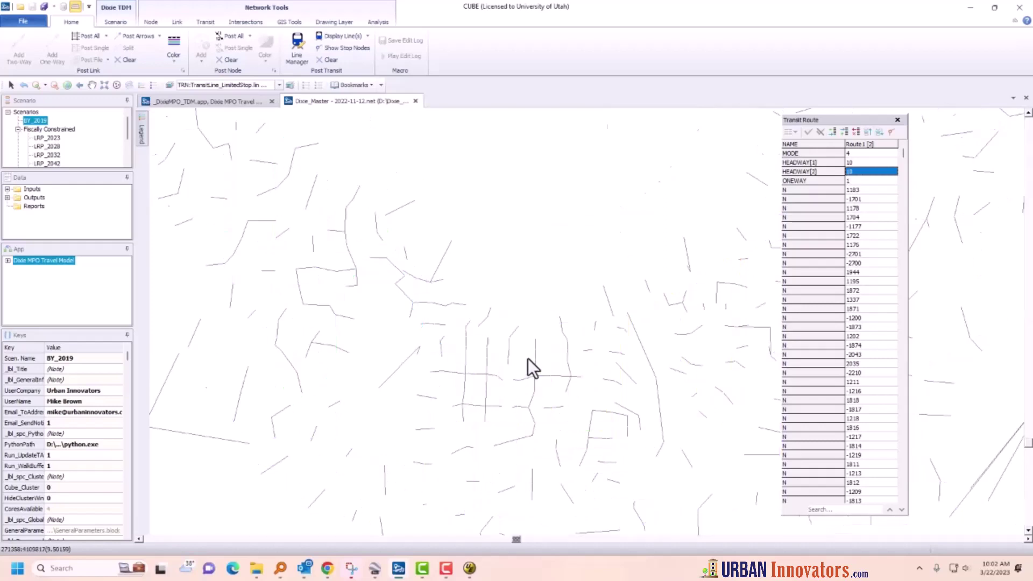
{"action": "left_click", "coordinate": [864, 165]}
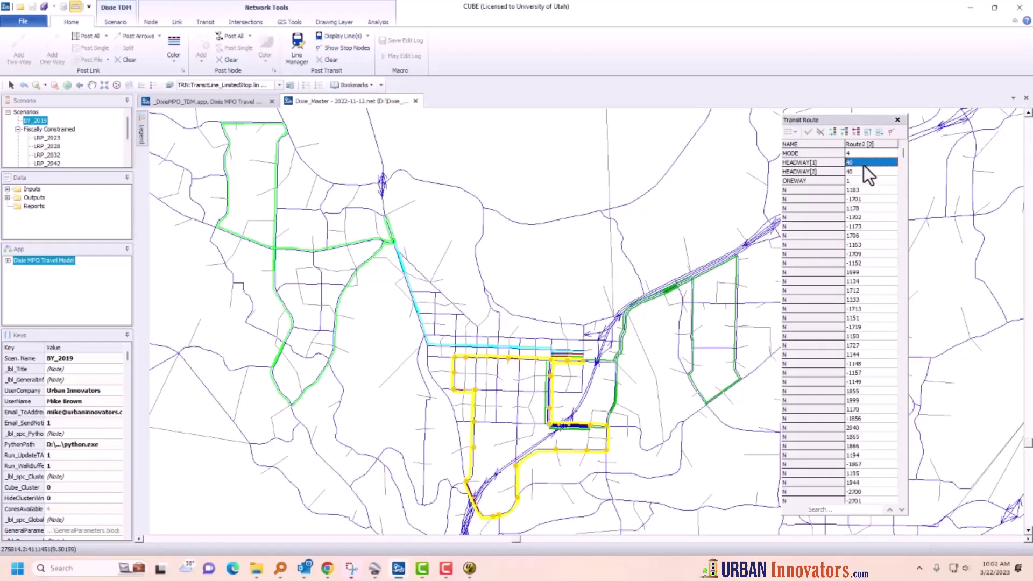
{"action": "type", "text": "10"}
{"action": "key", "text": "Down"}
{"action": "type", "text": "10"}
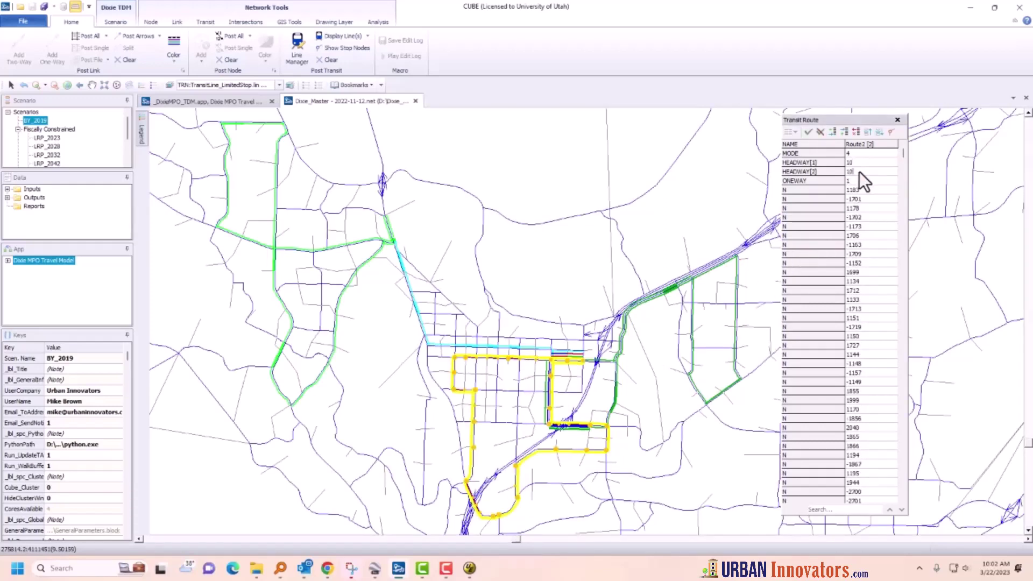
{"action": "left_click", "coordinate": [809, 132]}
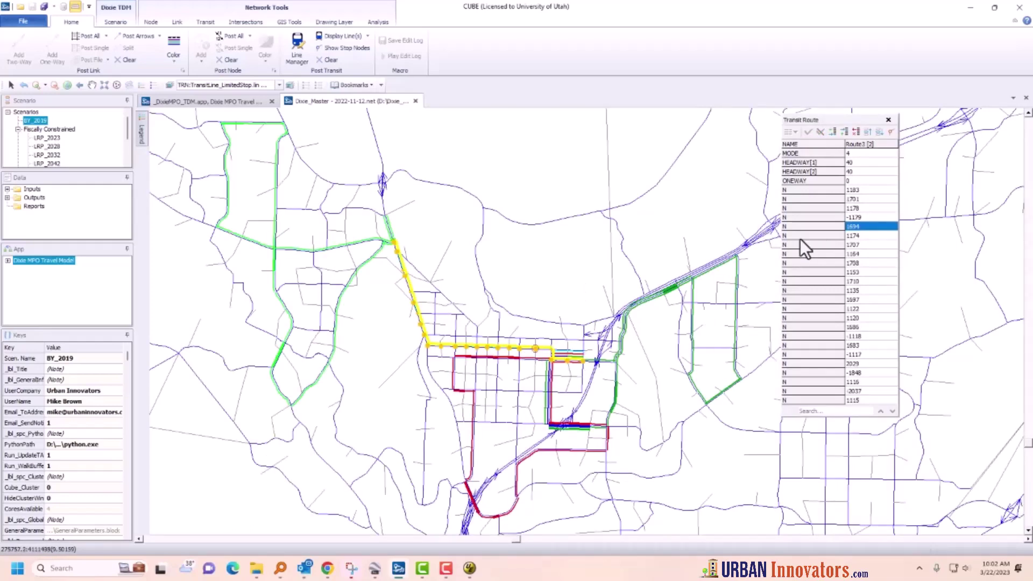
- Set both headways to 10 on Route3 and on Route4, saving each route
{"action": "left_click", "coordinate": [865, 164]}
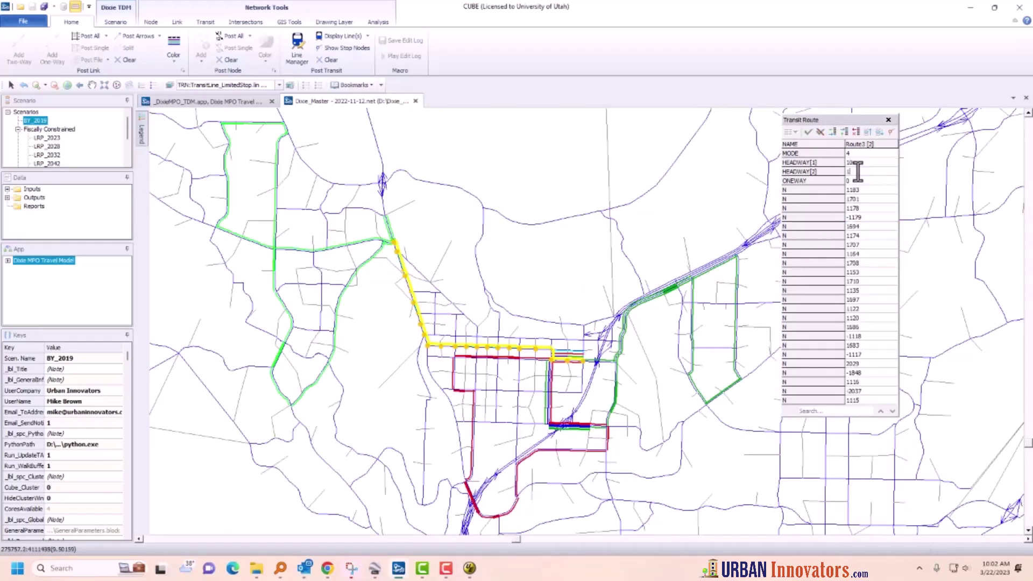
{"action": "left_click", "coordinate": [807, 131]}
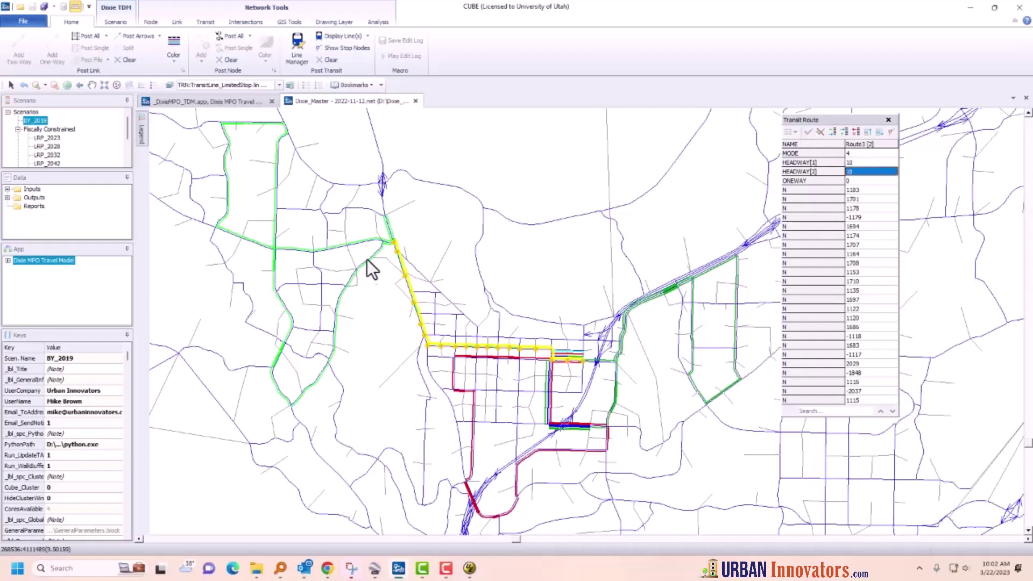
{"action": "left_click", "coordinate": [357, 247]}
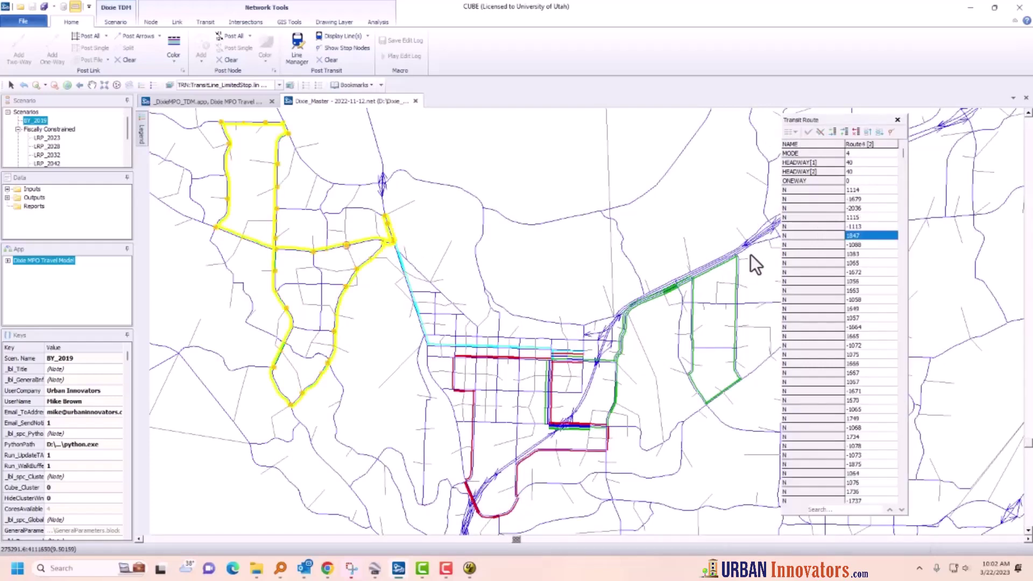
{"action": "left_click", "coordinate": [854, 163]}
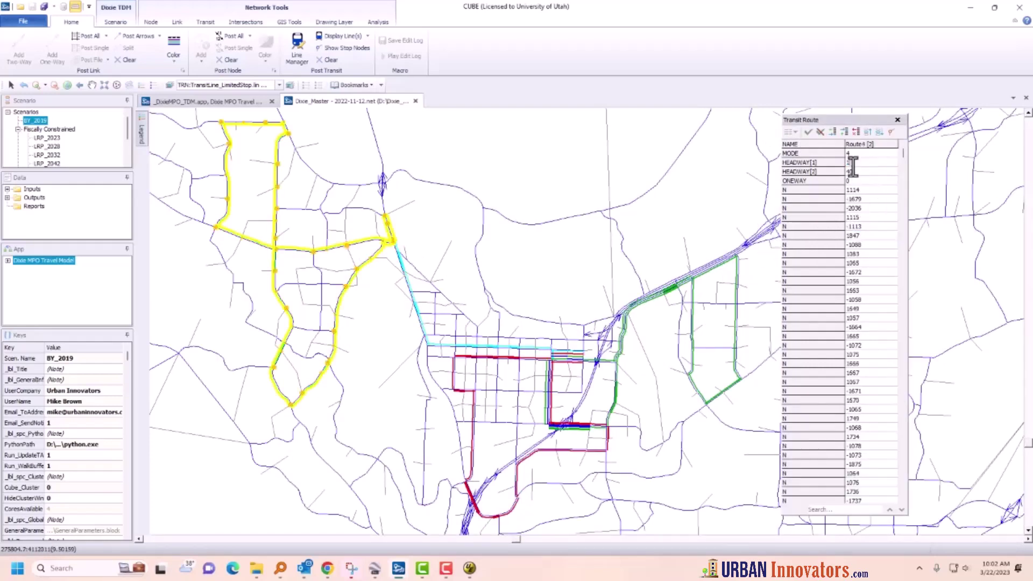
{"action": "left_click", "coordinate": [806, 132]}
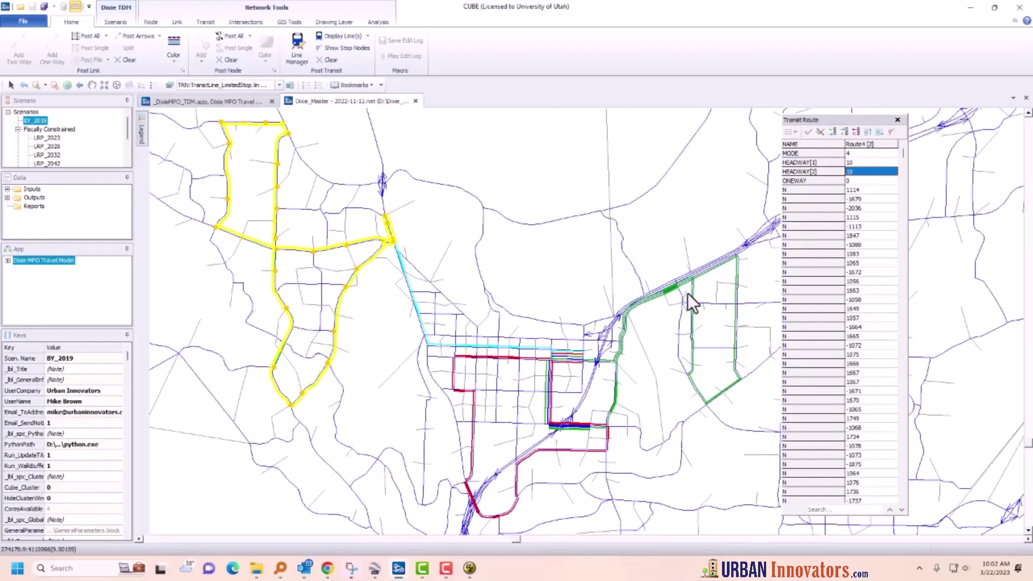
- Select the Dummy line from the overlapping routes and set its HEADWAY[1] and HEADWAY[2] to 10
{"action": "left_click", "coordinate": [548, 402]}
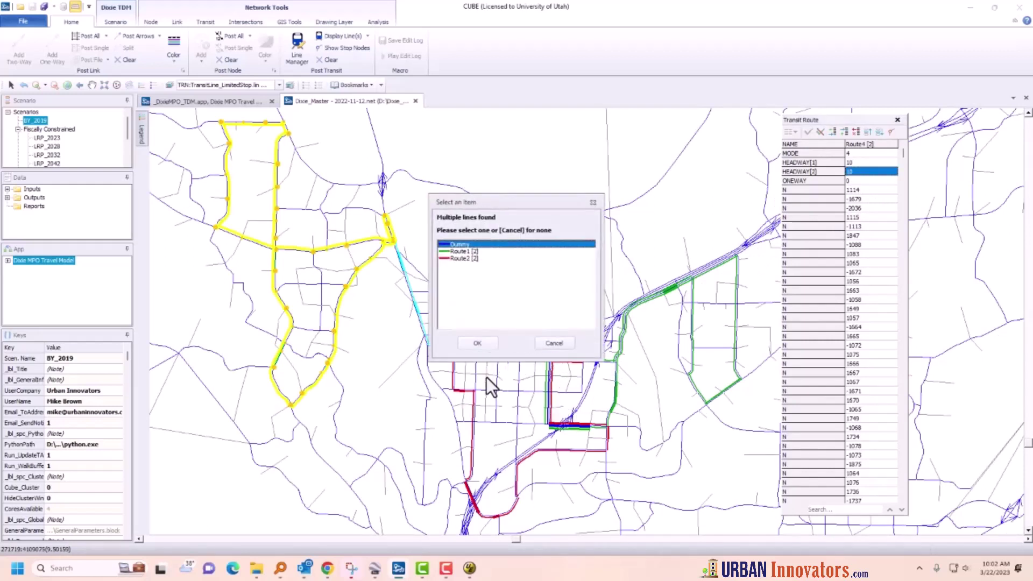
{"action": "left_click", "coordinate": [478, 344]}
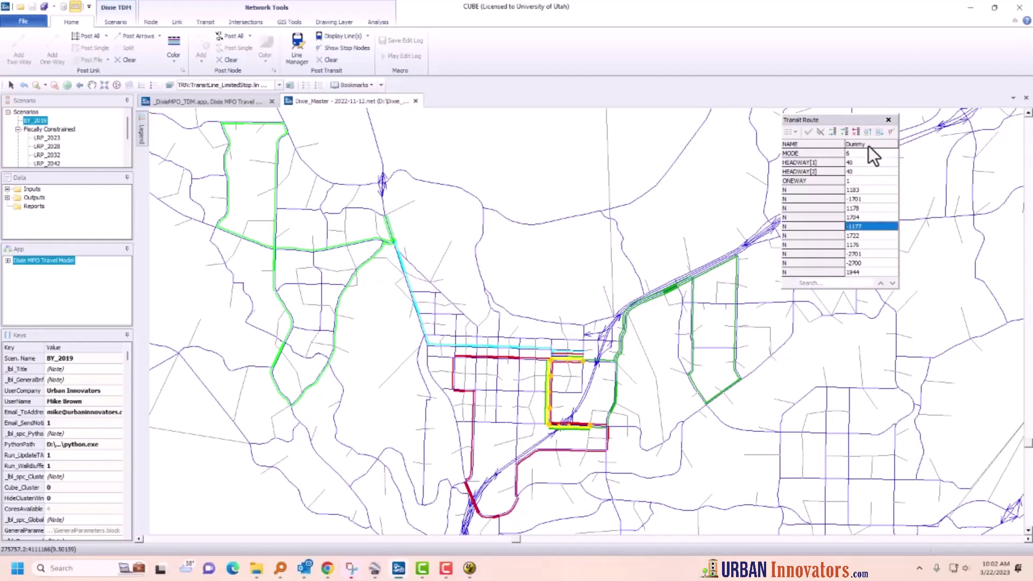
{"action": "left_click", "coordinate": [856, 163]}
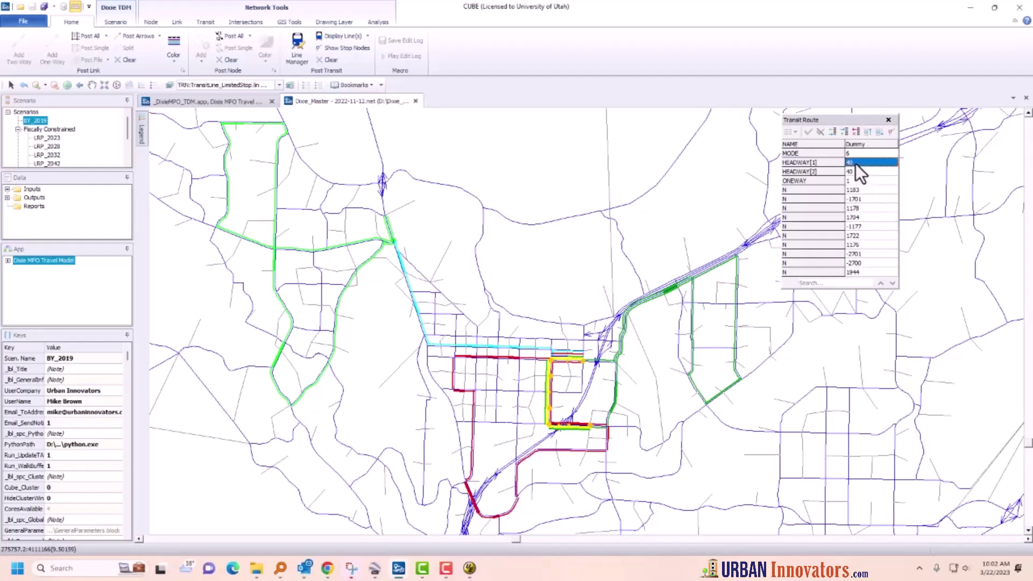
{"action": "type", "text": "10"}
{"action": "left_click", "coordinate": [859, 169]}
{"action": "type", "text": "10"}
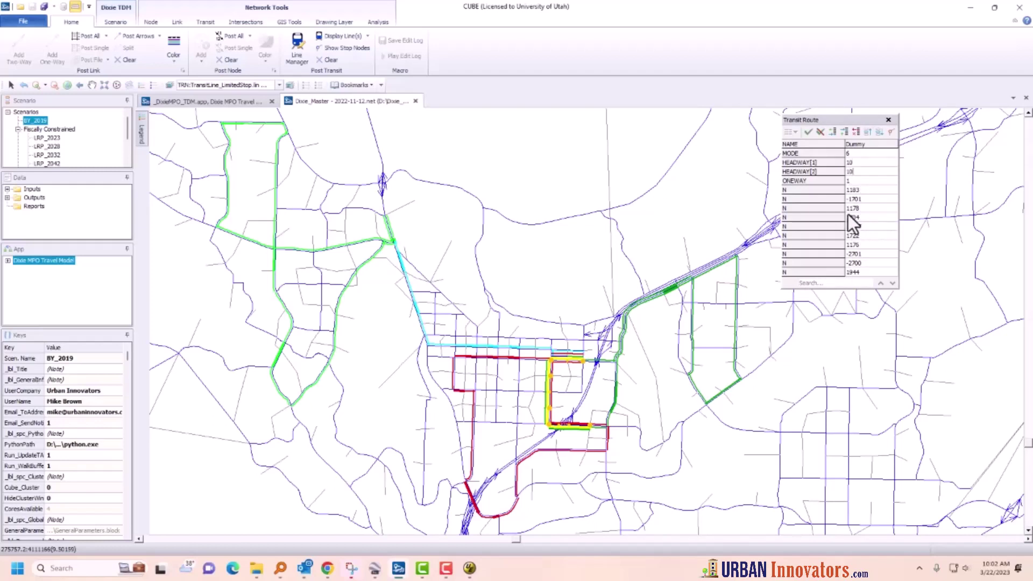
{"action": "left_click", "coordinate": [858, 182]}
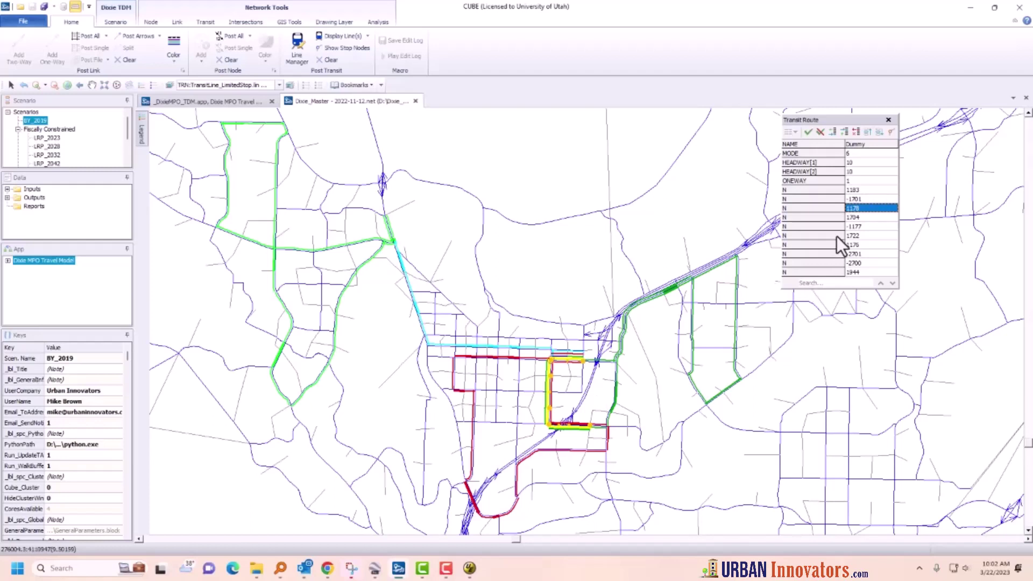
{"action": "left_click", "coordinate": [855, 181]}
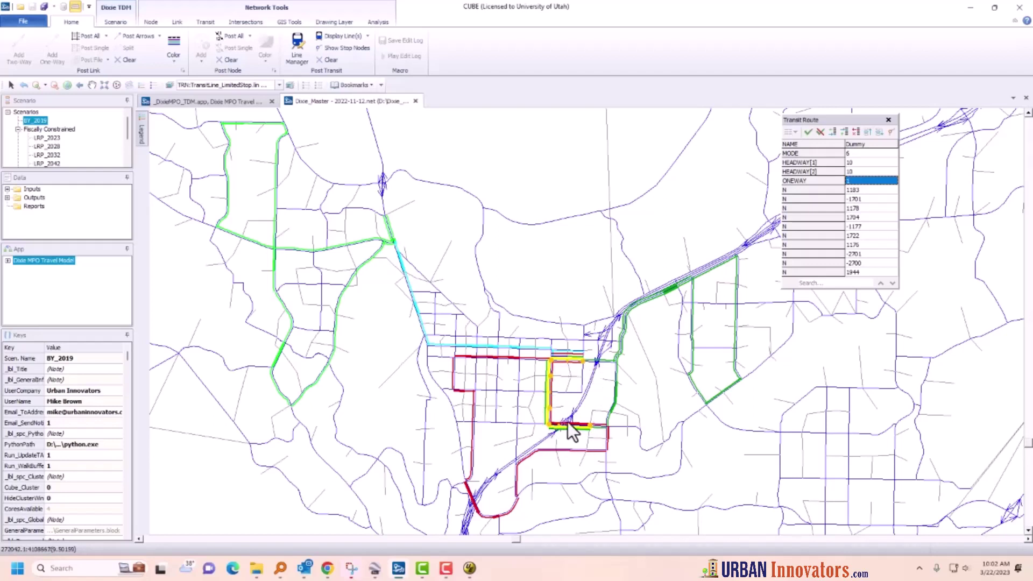
{"action": "key", "text": "Up"}
{"action": "key", "text": "Up"}
{"action": "key", "text": "Up"}
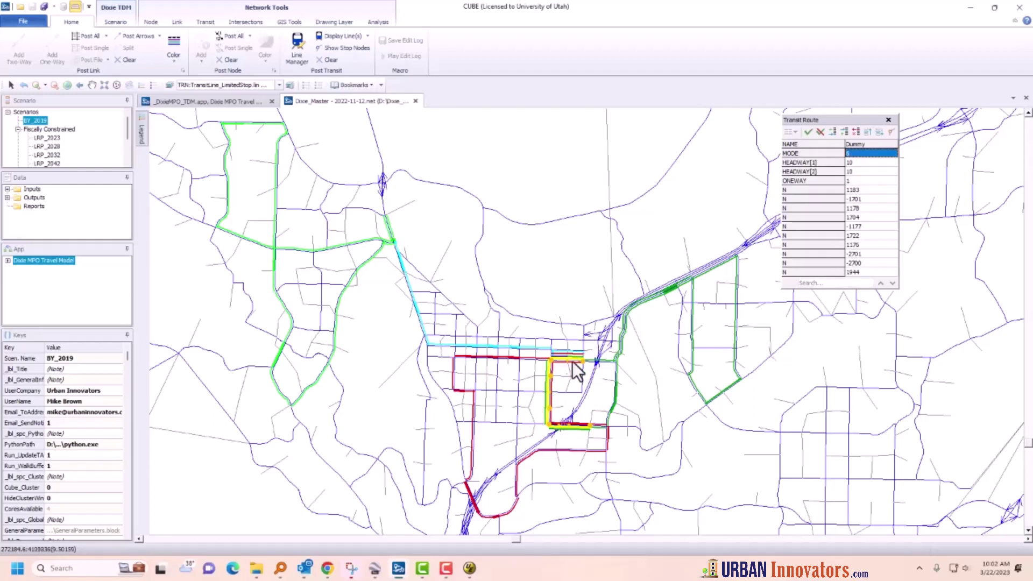
- Step through the Dummy line's node list from node 1183 to node 1944 to review its stop and non-stop nodes
{"action": "key", "text": "Down"}
{"action": "key", "text": "Down"}
{"action": "key", "text": "Down"}
{"action": "key", "text": "Down"}
{"action": "key", "text": "Down"}
{"action": "key", "text": "Down"}
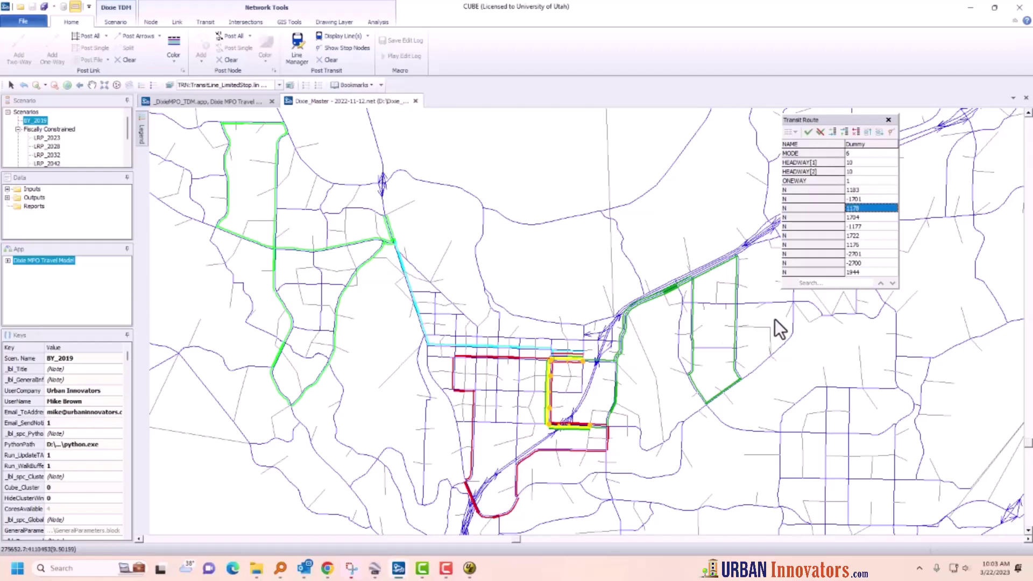
{"action": "left_click", "coordinate": [864, 273]}
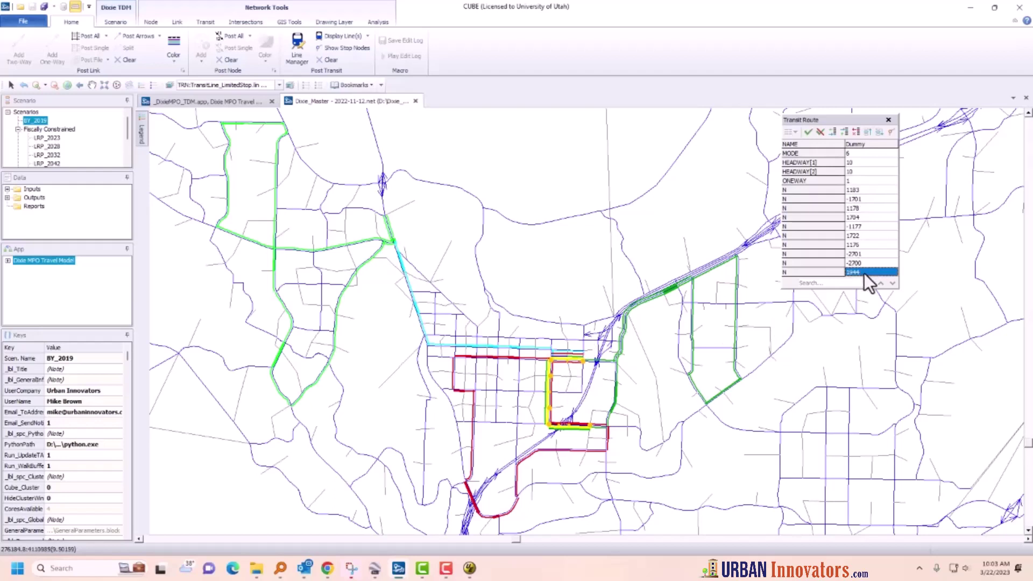
{"action": "left_click", "coordinate": [856, 190]}
{"action": "key", "text": "Down"}
{"action": "key", "text": "Down"}
{"action": "key", "text": "Down"}
{"action": "key", "text": "Down"}
{"action": "key", "text": "Down"}
{"action": "key", "text": "Down"}
{"action": "key", "text": "Down"}
{"action": "key", "text": "Down"}
{"action": "left_click", "coordinate": [857, 192]}
- Enter 011 as the Dummy line's last node and discard all of the line's unsaved changes
{"action": "left_click", "coordinate": [856, 273]}
{"action": "type", "text": "011"}
{"action": "left_click", "coordinate": [862, 209]}
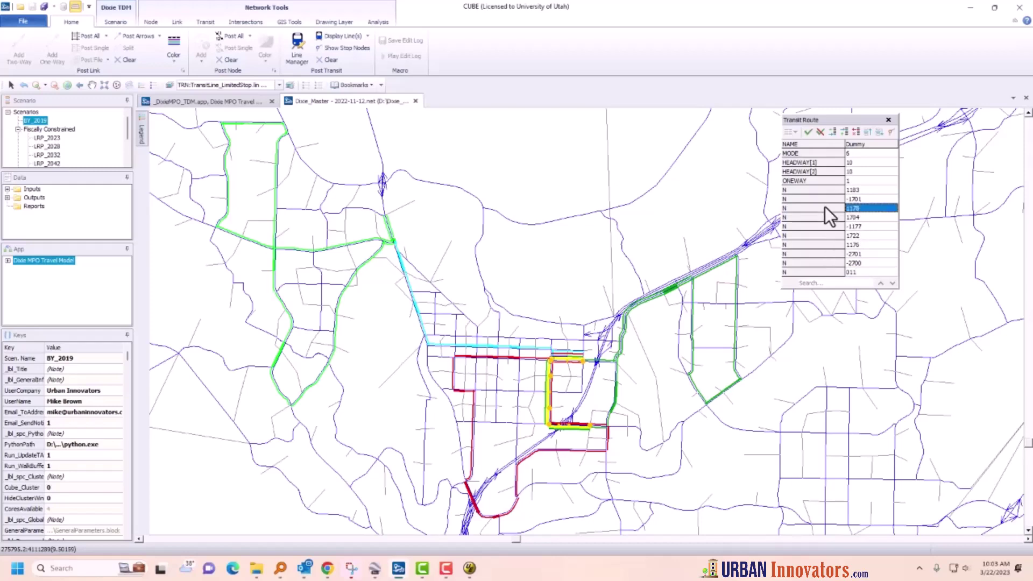
{"action": "left_click", "coordinate": [819, 133]}
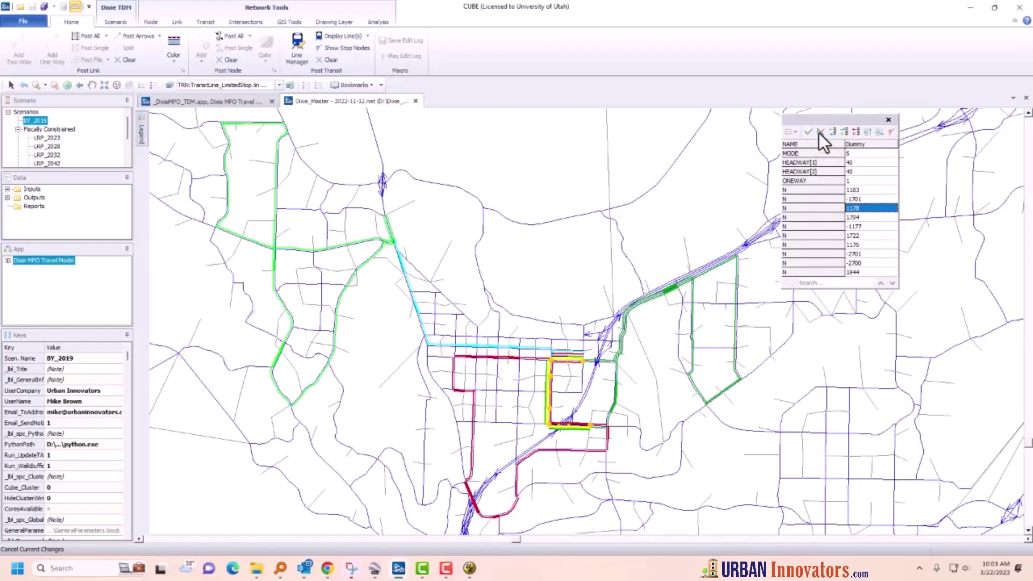
- Trace the Dummy line on the map by selecting its nodes one after another, from its start to its end node
{"action": "left_click", "coordinate": [582, 363]}
{"action": "left_click", "coordinate": [564, 361]}
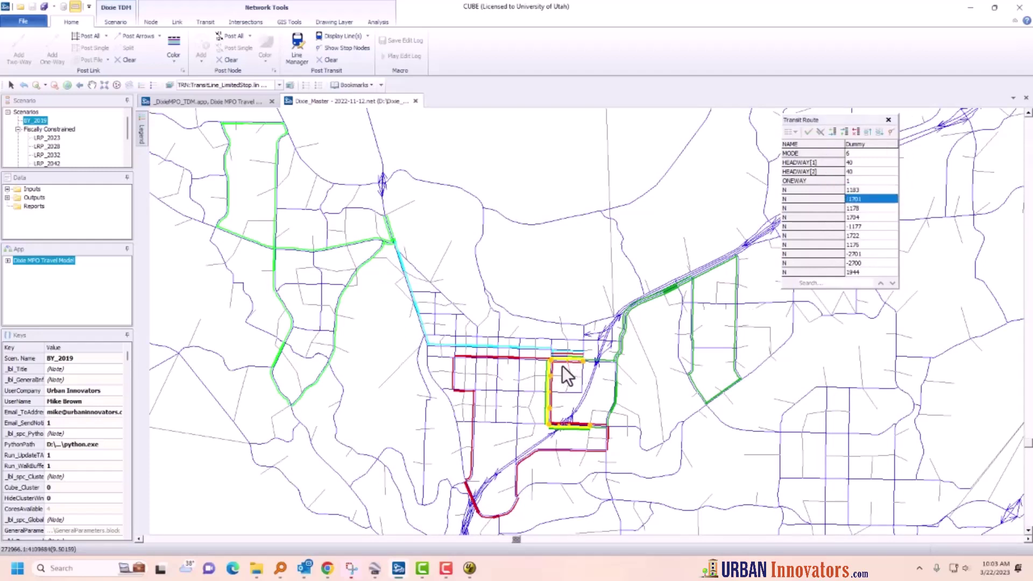
{"action": "left_click", "coordinate": [551, 361]}
{"action": "left_click", "coordinate": [548, 379]}
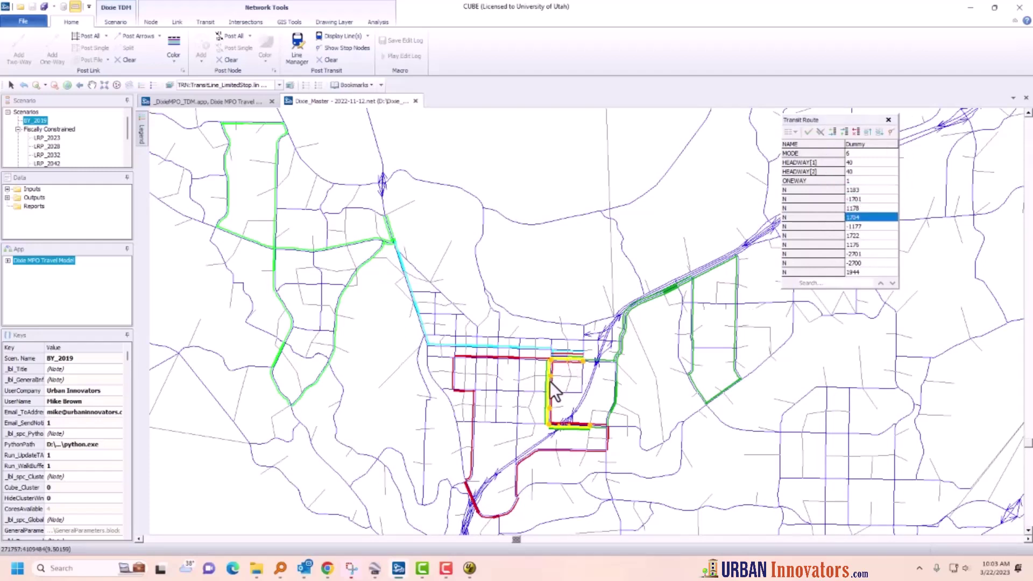
{"action": "left_click", "coordinate": [549, 410]}
{"action": "left_click", "coordinate": [589, 429]}
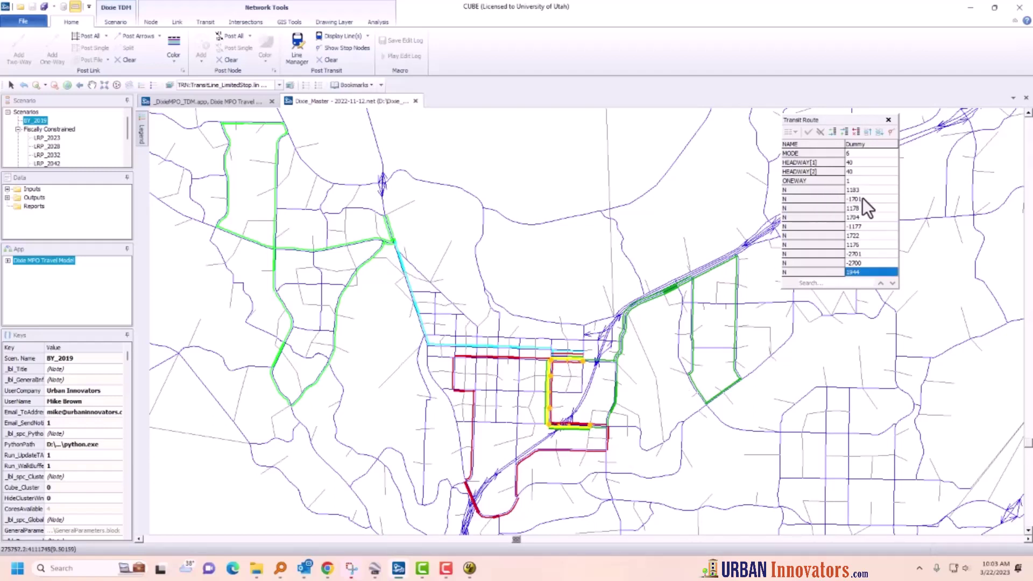
- Try to save the Dummy line with its ONEWAY value set to 2
{"action": "left_click", "coordinate": [860, 180]}
{"action": "type", "text": "2"}
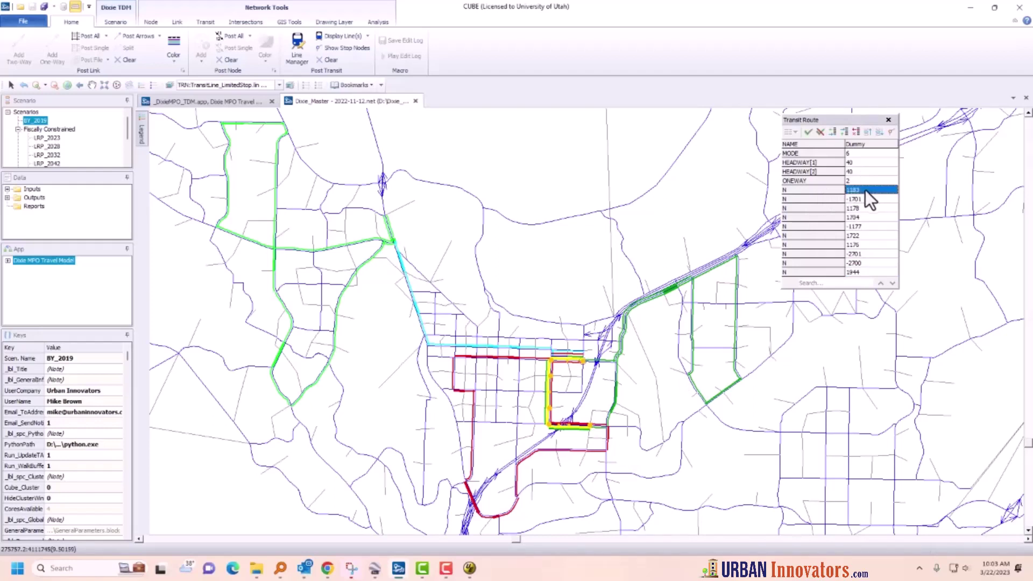
{"action": "left_click", "coordinate": [809, 133]}
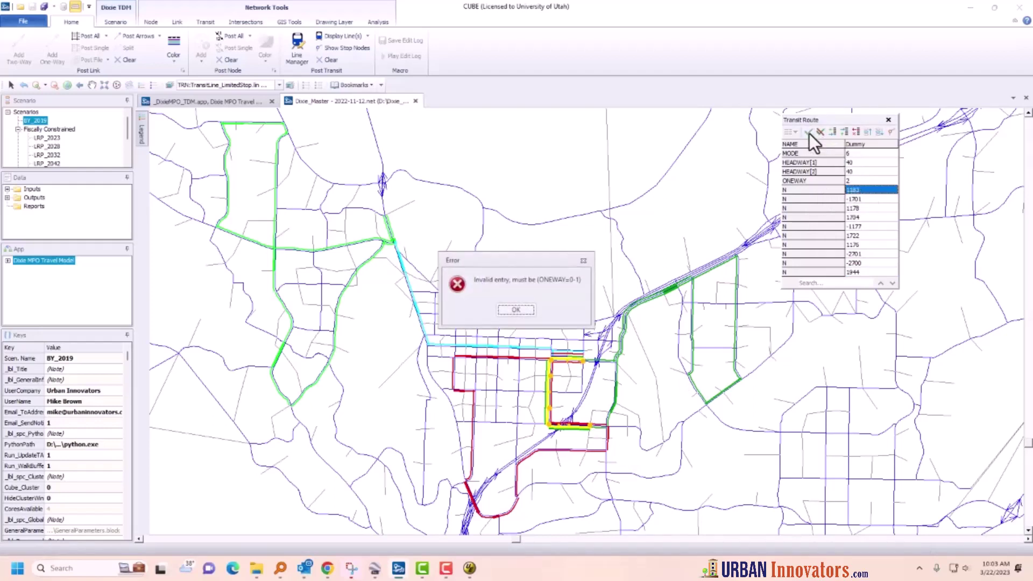
{"action": "left_click", "coordinate": [515, 310]}
- Set the Dummy line's ONEWAY value to 0
{"action": "left_click", "coordinate": [851, 182]}
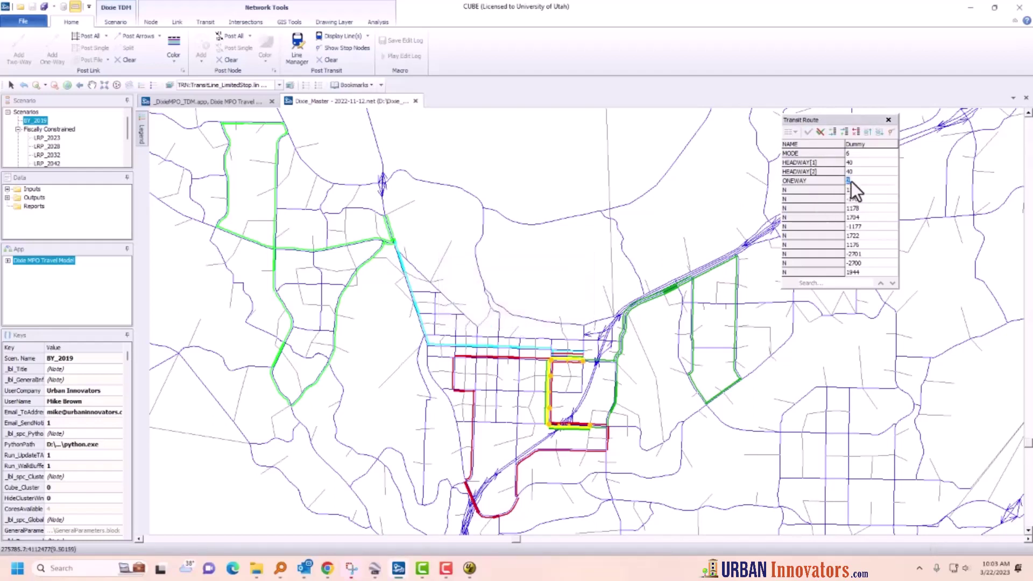
{"action": "type", "text": "0"}
{"action": "left_click", "coordinate": [848, 200]}
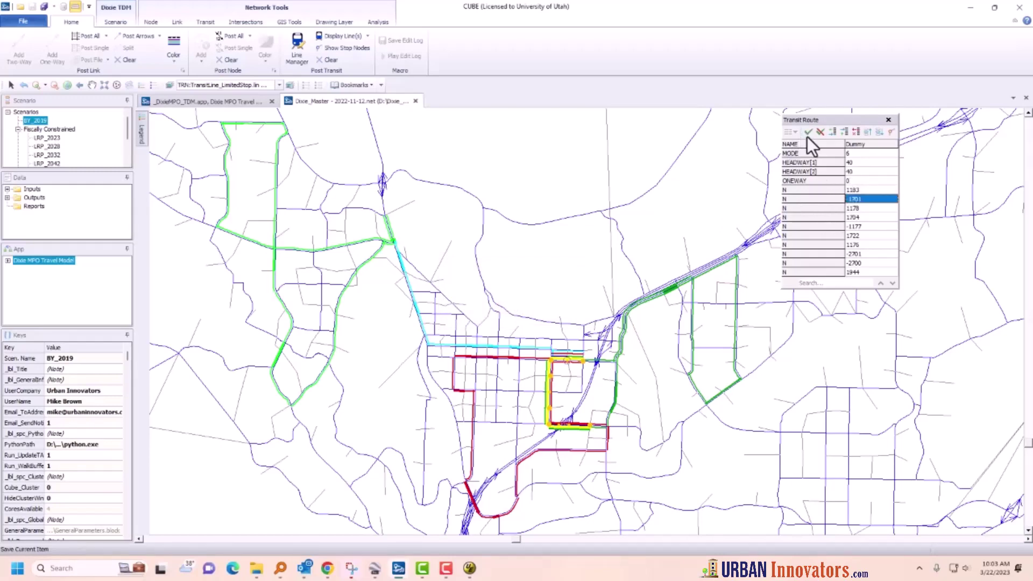
- Switch to TransitLine_Local.lin in UltraEdit, review the header's transit mode codes from local bus to light rail, and return to CUBE
{"action": "left_click", "coordinate": [564, 308]}
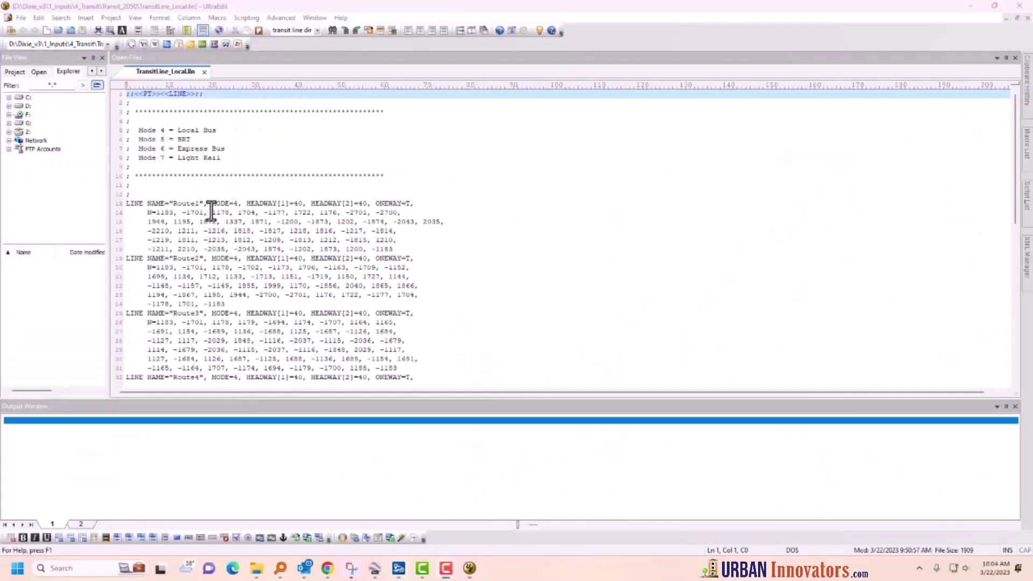
{"action": "left_click", "coordinate": [165, 131]}
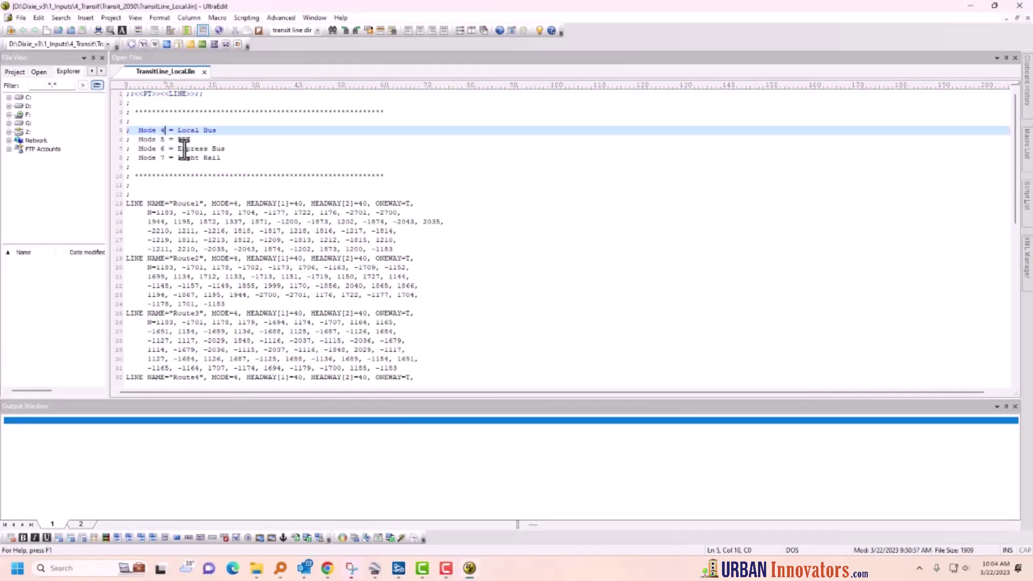
{"action": "left_click", "coordinate": [244, 188]}
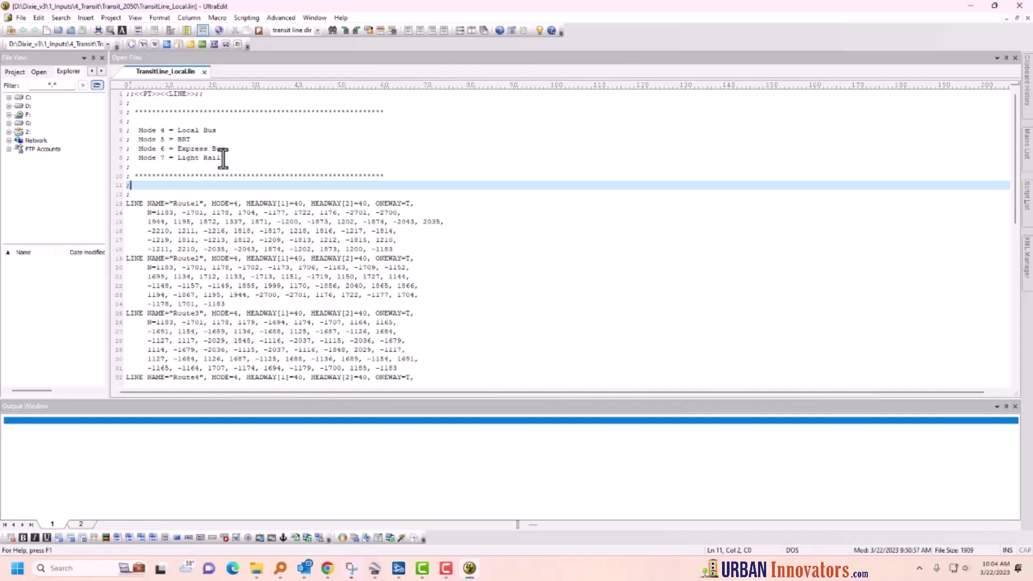
{"action": "left_click_drag", "start_coordinate": [221, 158], "coordinate": [139, 158]}
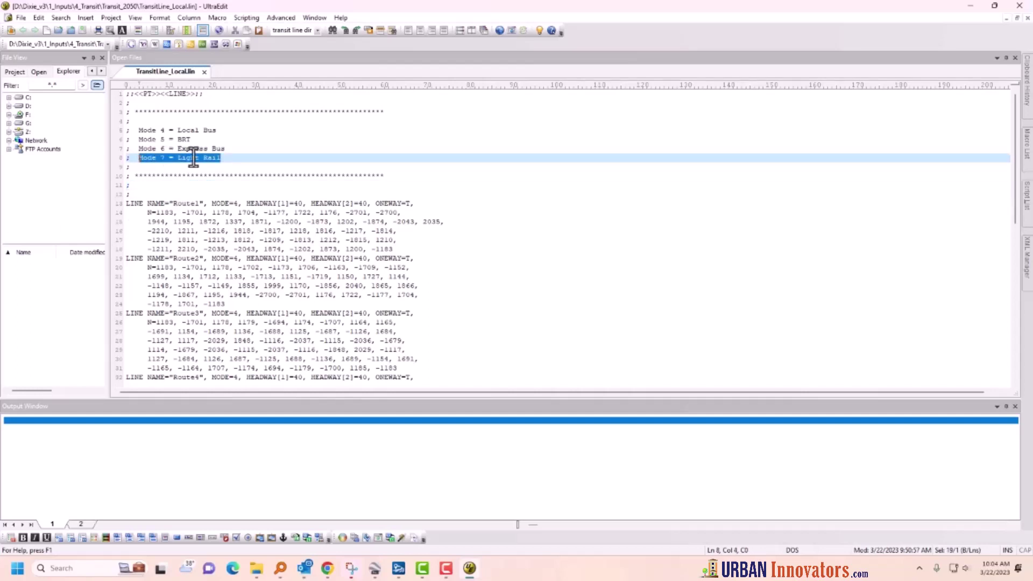
{"action": "left_click", "coordinate": [182, 130]}
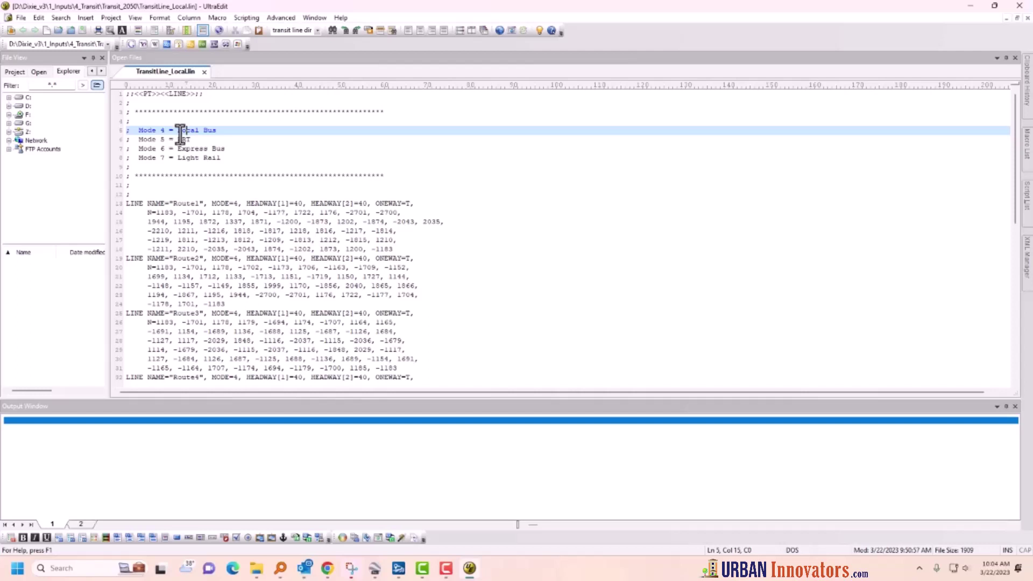
{"action": "left_click", "coordinate": [204, 158]}
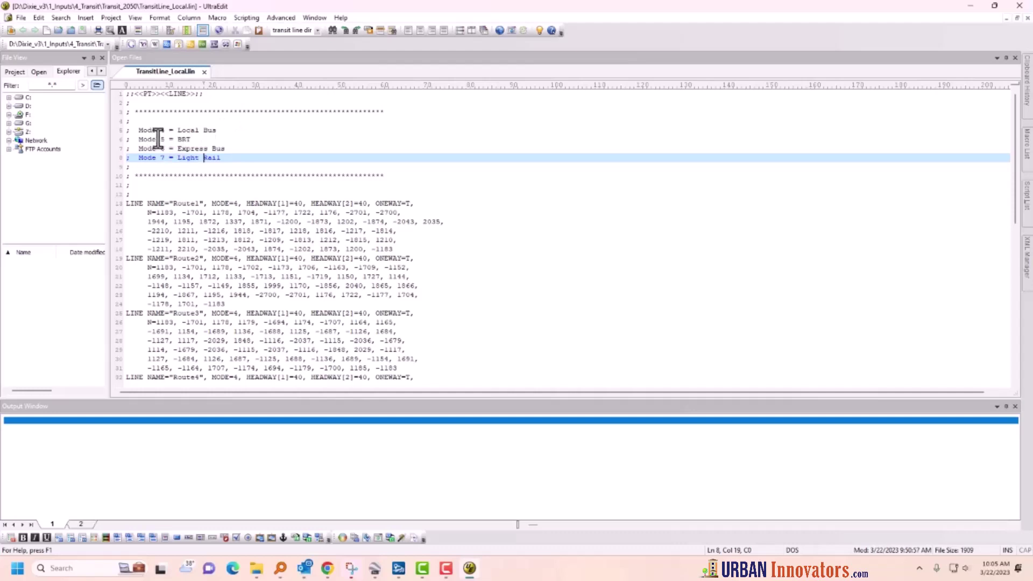
{"action": "left_click", "coordinate": [972, 8]}
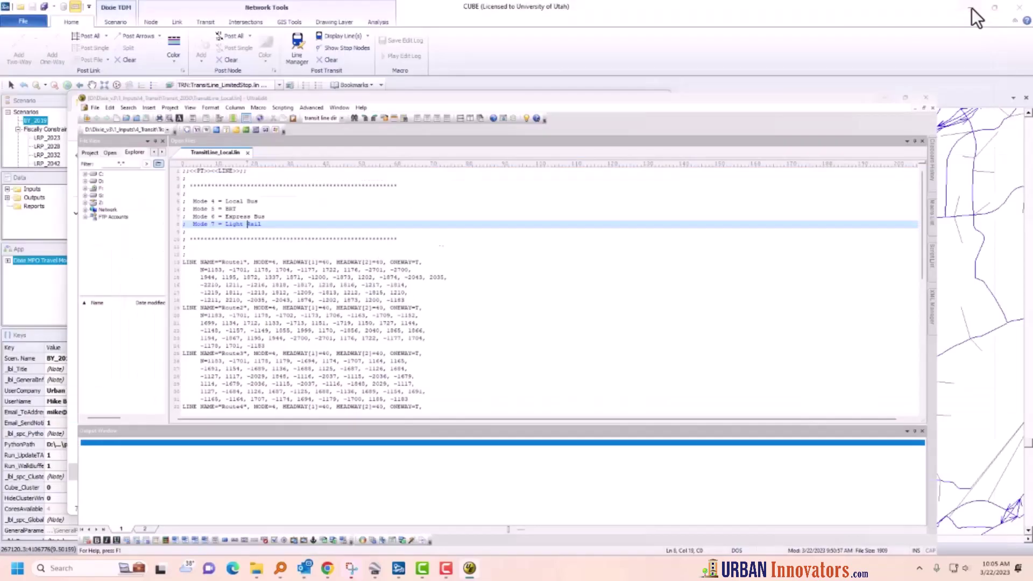
{"action": "left_click", "coordinate": [757, 103]}
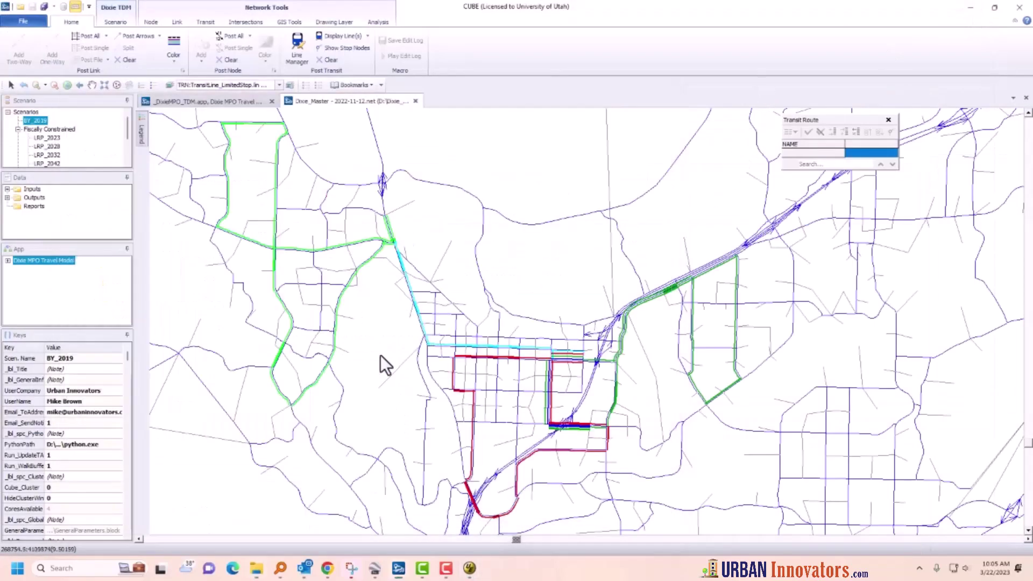
- Select Route3 [2] on the map, set its MODE to 5 and save the route
{"action": "left_click", "coordinate": [420, 321]}
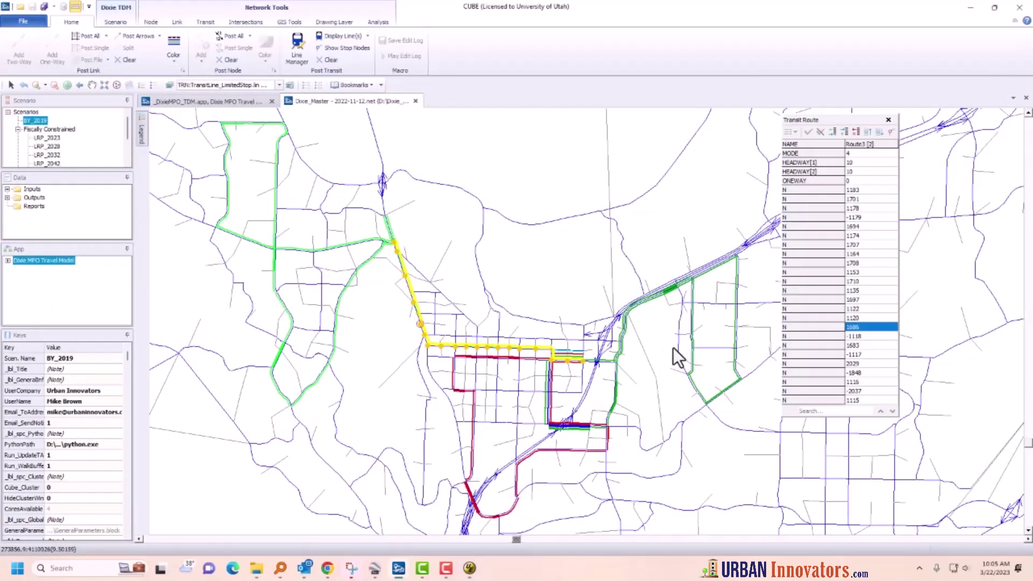
{"action": "left_click", "coordinate": [853, 154]}
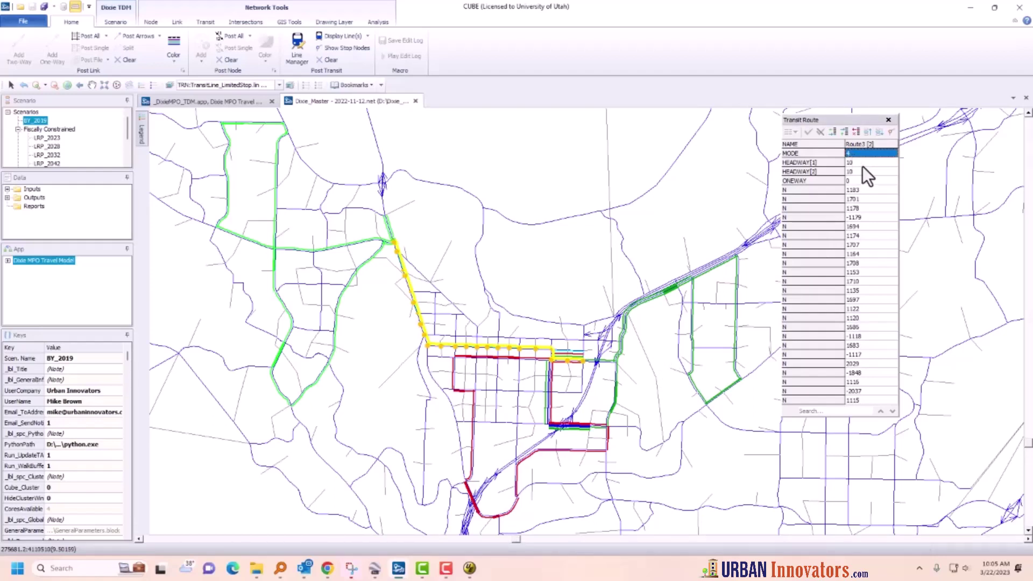
{"action": "type", "text": "5"}
{"action": "left_click", "coordinate": [860, 163]}
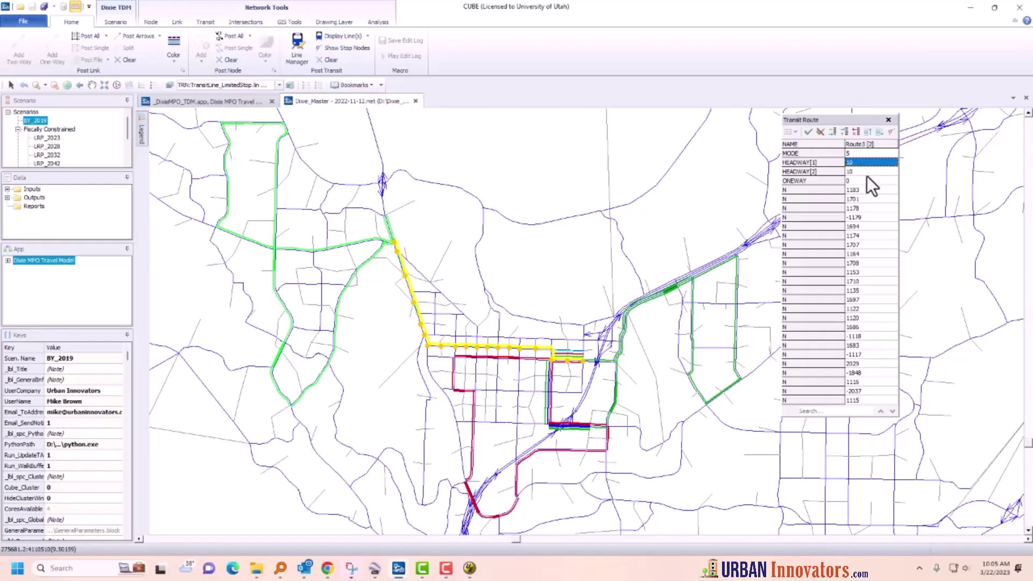
{"action": "left_click", "coordinate": [808, 132]}
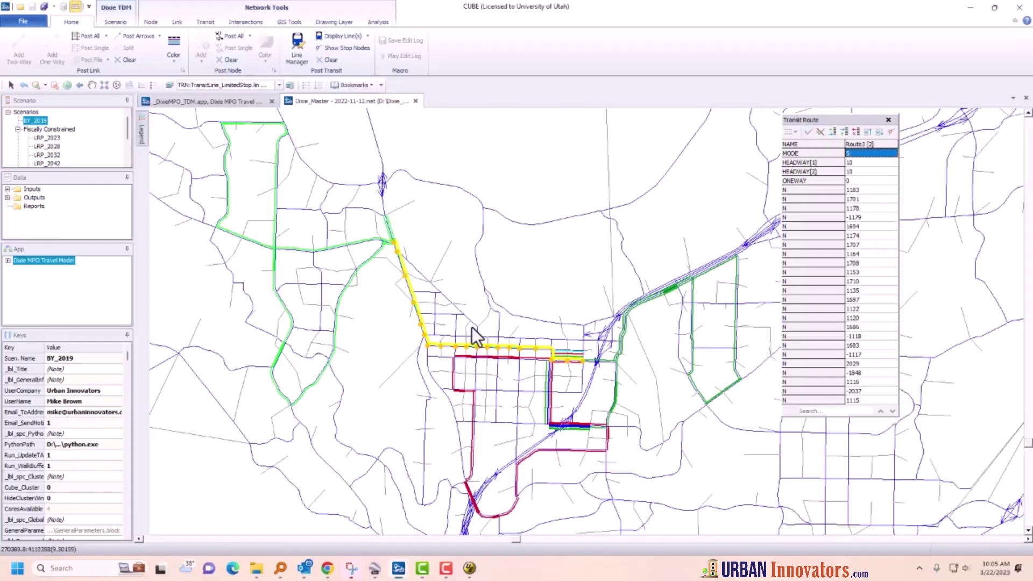
- Make node 1164 of Route3 [2] a non-stop node by changing it to -1164, and save the route
{"action": "scroll", "coordinate": [489, 332], "scroll_direction": "up", "scroll_amount": 2}
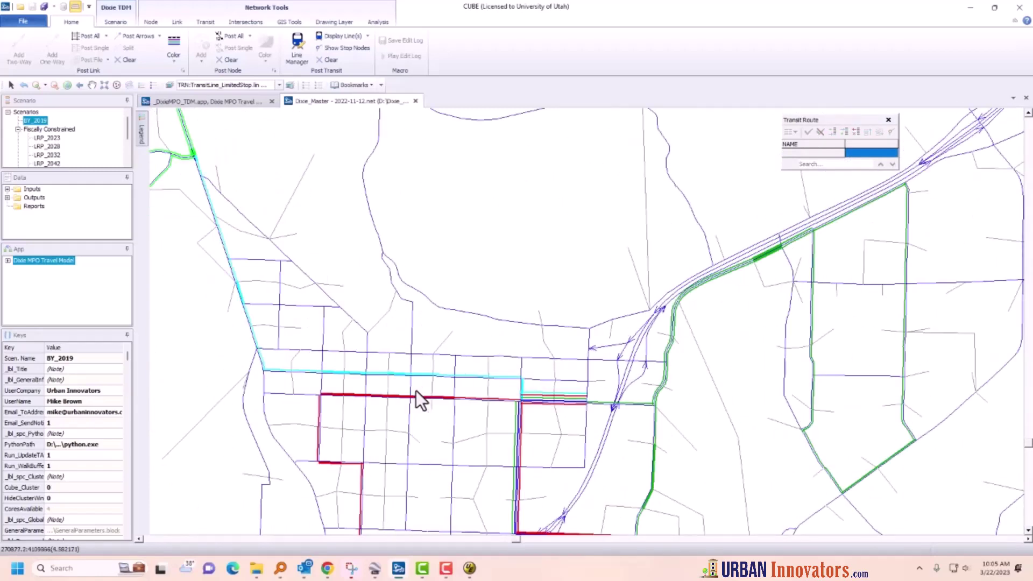
{"action": "left_click", "coordinate": [400, 376]}
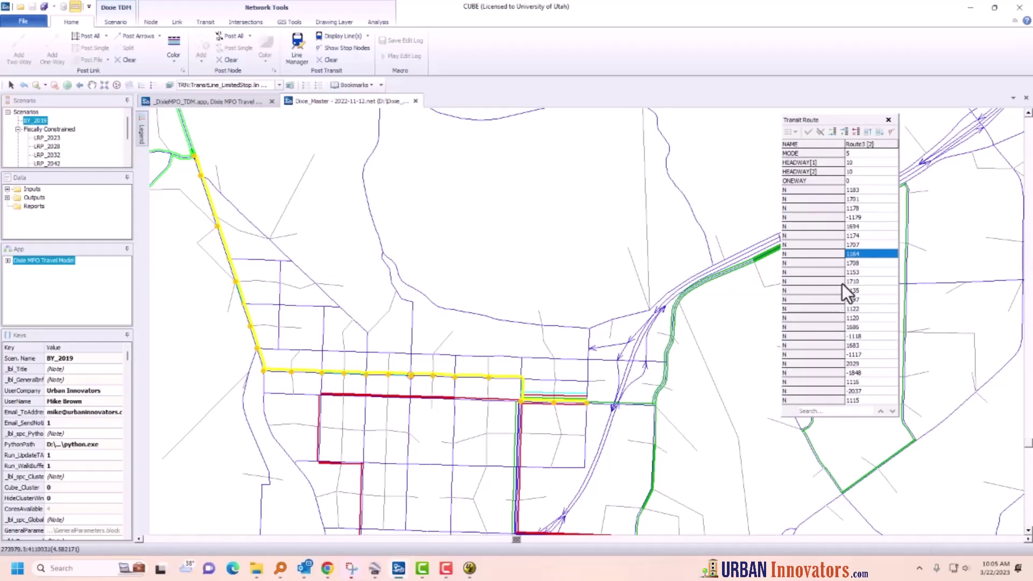
{"action": "left_click", "coordinate": [850, 256]}
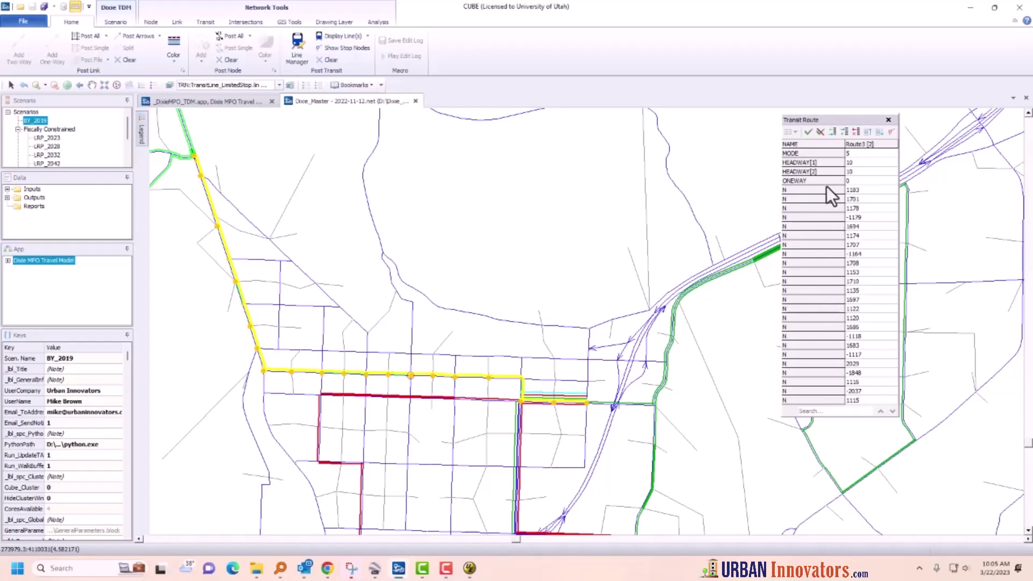
{"action": "left_click", "coordinate": [808, 131]}
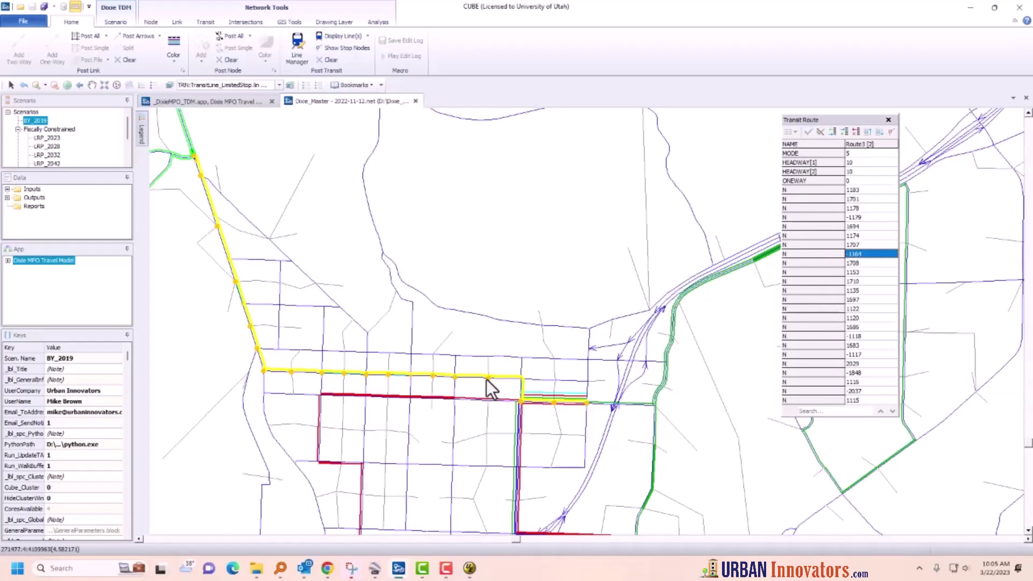
- Change node 1153 of Route3 [2] to the non-stop value -1153 and save the route
{"action": "left_click", "coordinate": [368, 376]}
{"action": "double_click", "coordinate": [852, 273]}
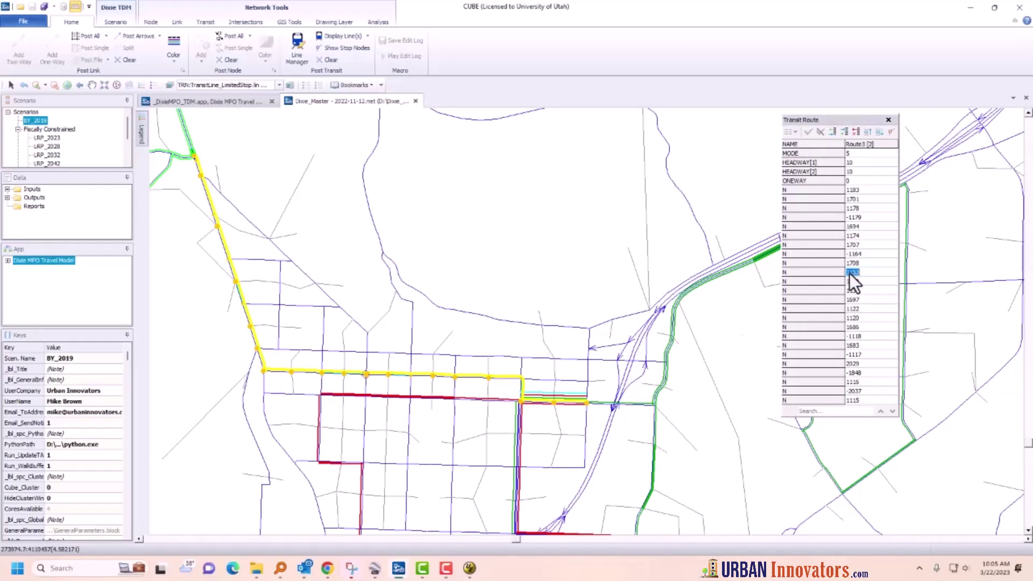
{"action": "type", "text": "-"}
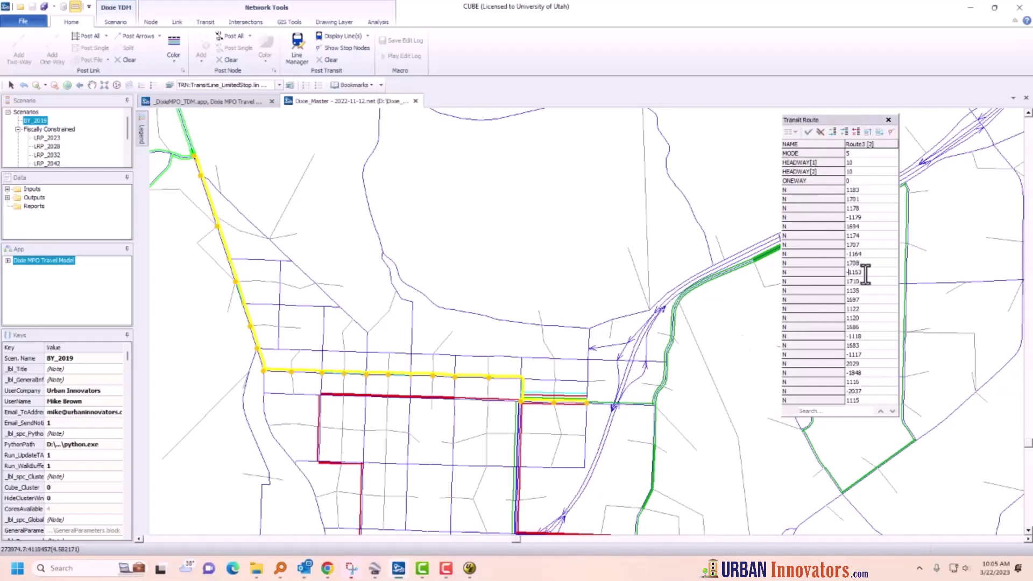
{"action": "left_click", "coordinate": [808, 132]}
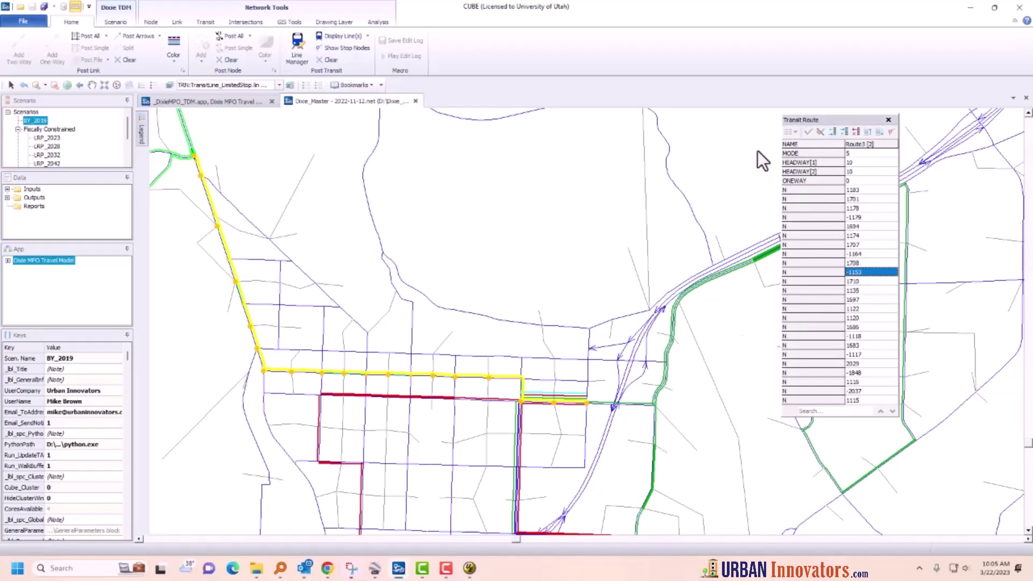
- Turn node 1135 of Route3 [2] into non-stop node -1135 and save the change
{"action": "left_click", "coordinate": [322, 373]}
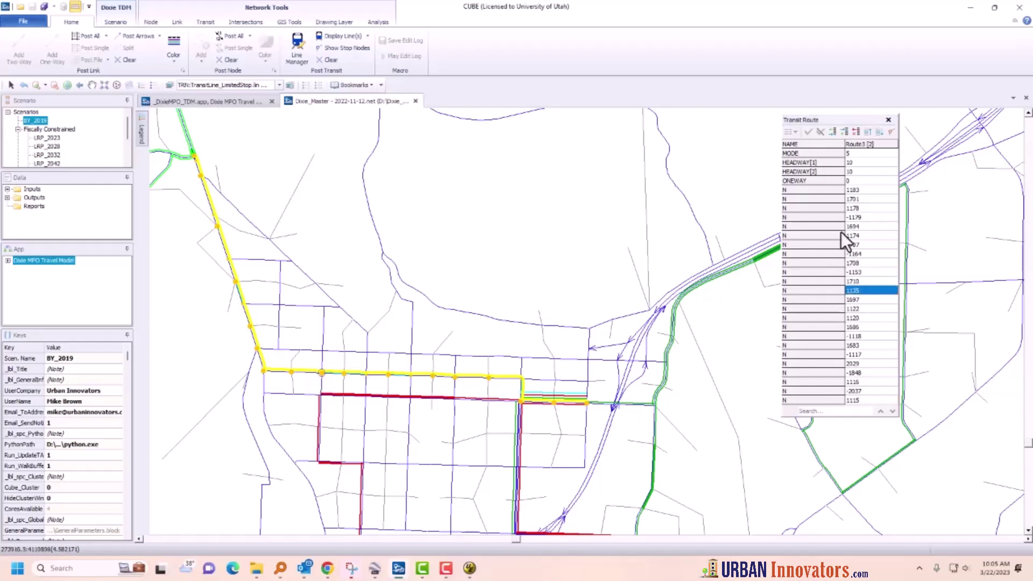
{"action": "double_click", "coordinate": [851, 291]}
{"action": "left_click", "coordinate": [845, 291]}
{"action": "type", "text": "-"}
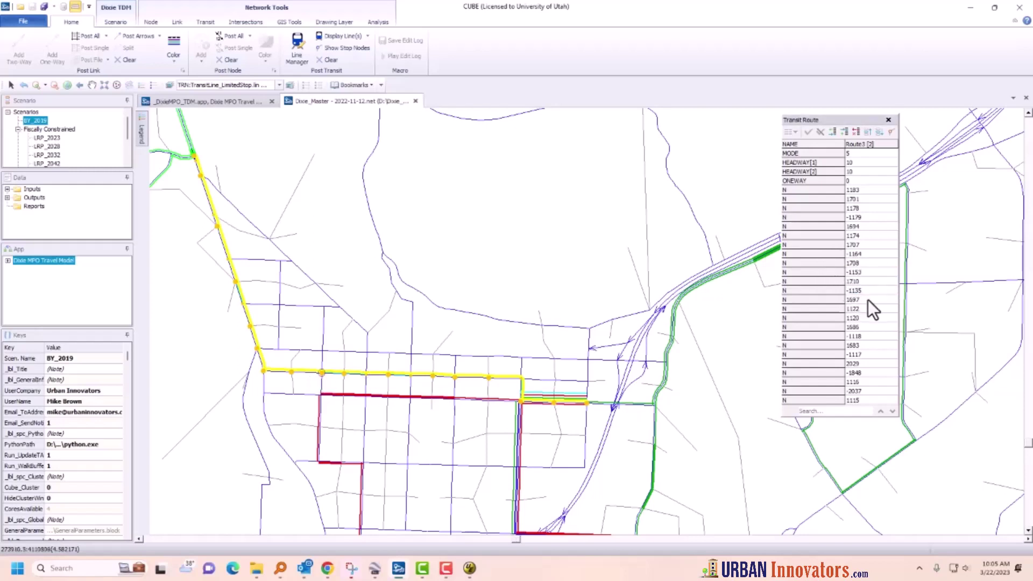
{"action": "left_click", "coordinate": [809, 131]}
- Insert a SPEED variable of 25 before node 1701 of Route3 [2] and save the route
{"action": "left_click", "coordinate": [476, 380]}
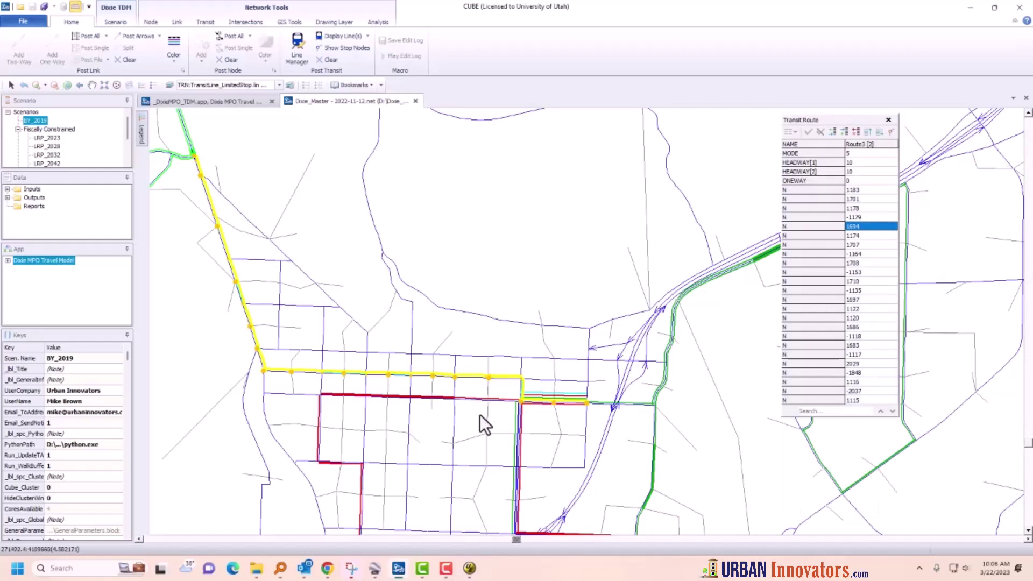
{"action": "left_click", "coordinate": [852, 200]}
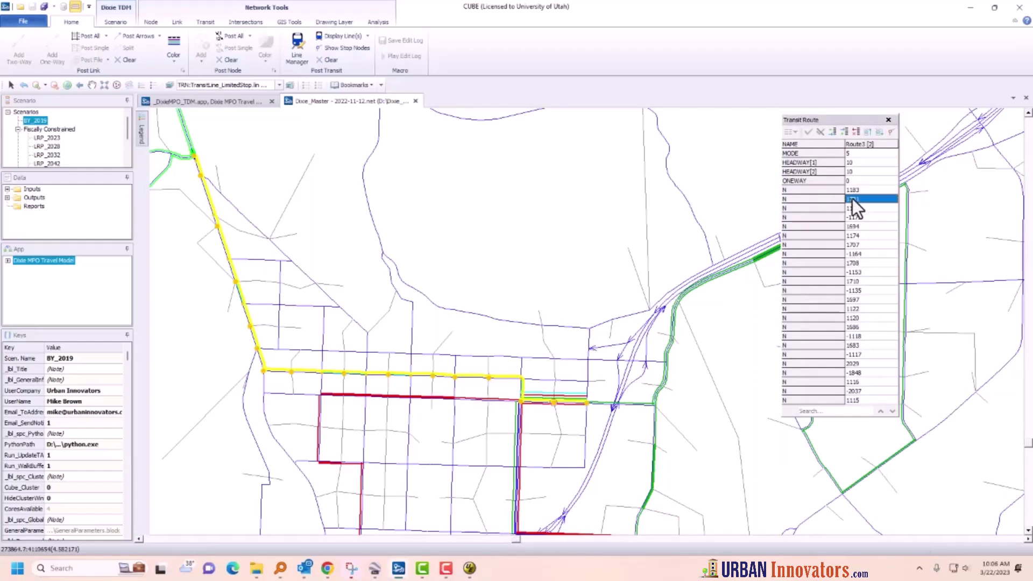
{"action": "left_click", "coordinate": [846, 134]}
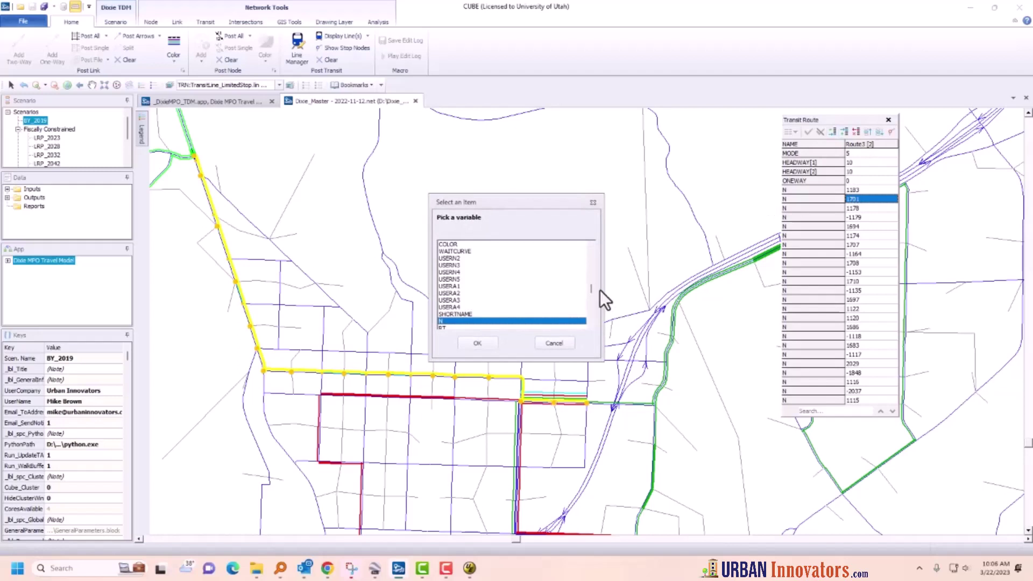
{"action": "mouse_move", "coordinate": [591, 289]}
{"action": "left_mouse_down"}
{"action": "mouse_move", "coordinate": [596, 243]}
{"action": "mouse_move", "coordinate": [603, 294]}
{"action": "left_mouse_up"}
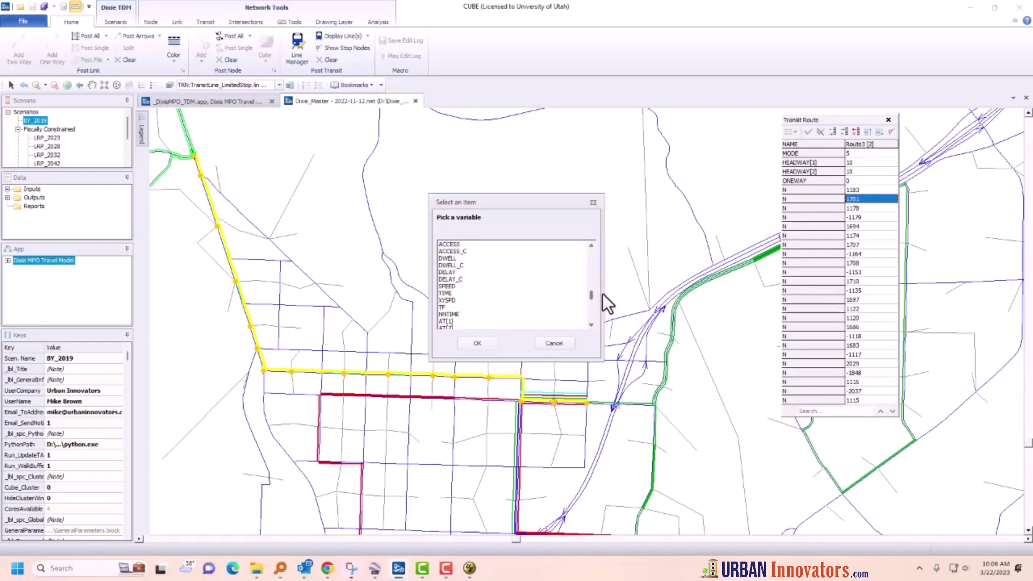
{"action": "left_click", "coordinate": [452, 286]}
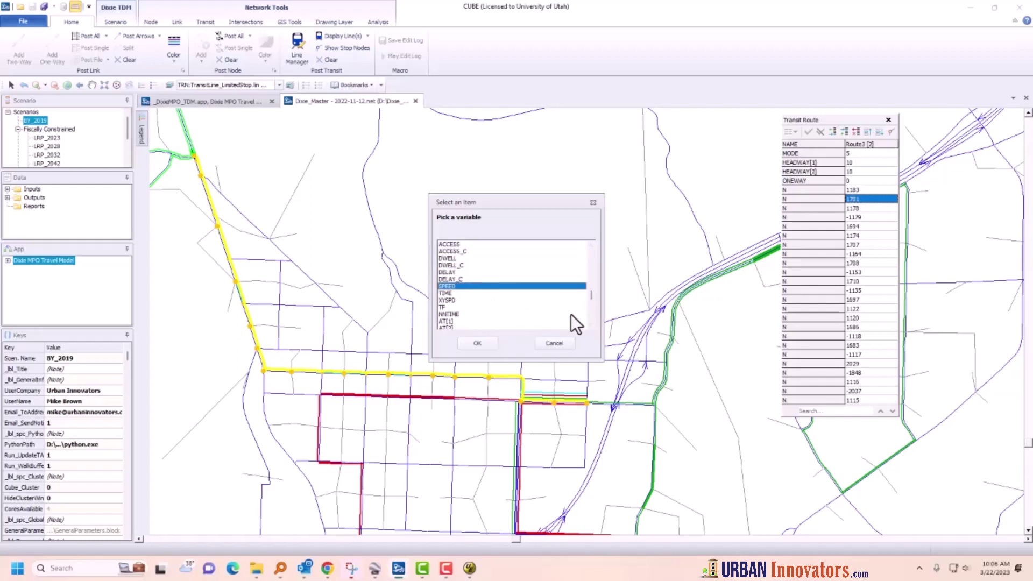
{"action": "left_click", "coordinate": [477, 344]}
{"action": "left_click", "coordinate": [841, 212]}
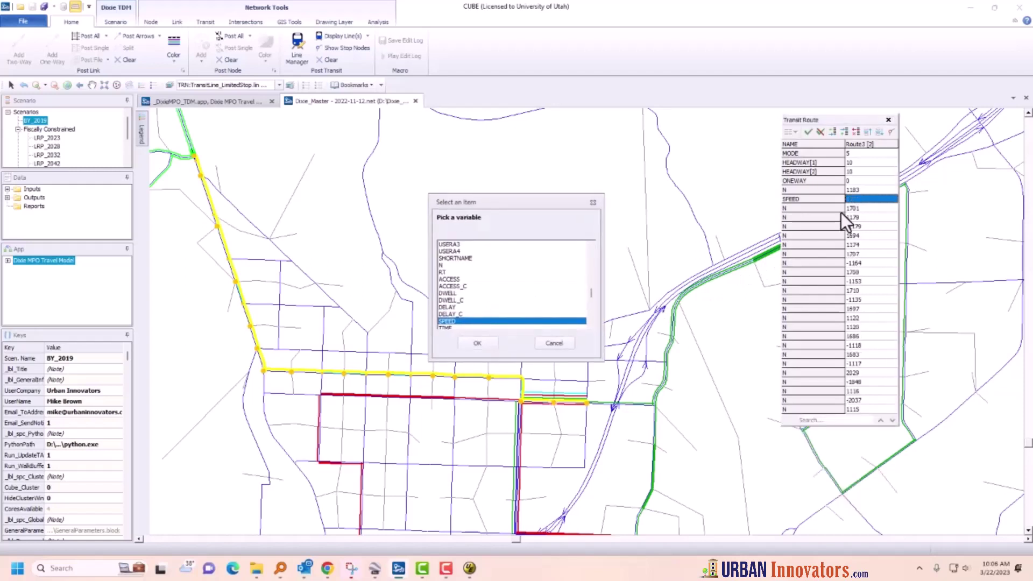
{"action": "left_click", "coordinate": [559, 346]}
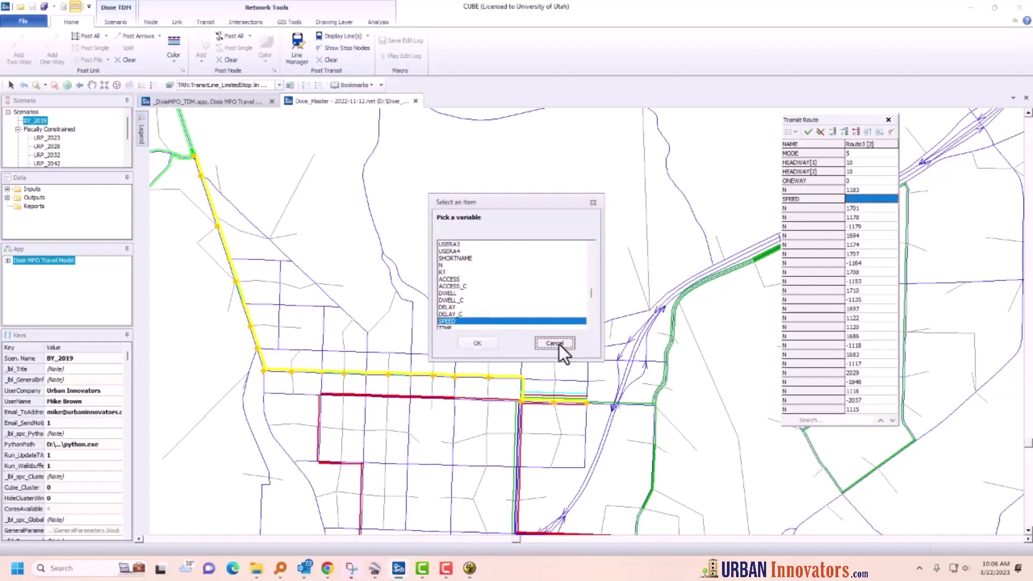
{"action": "left_click", "coordinate": [856, 199]}
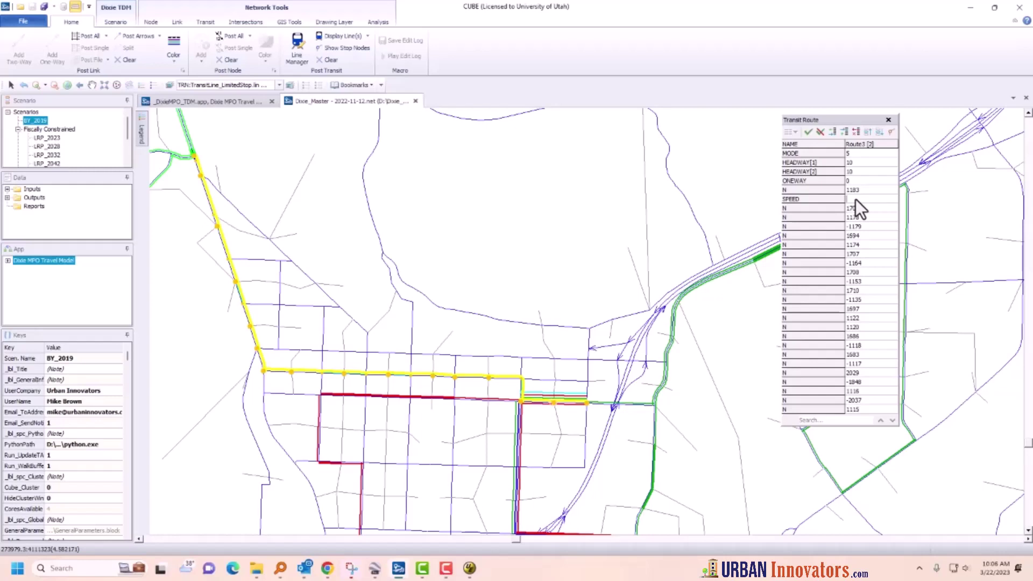
{"action": "type", "text": "25"}
{"action": "left_click", "coordinate": [853, 179]}
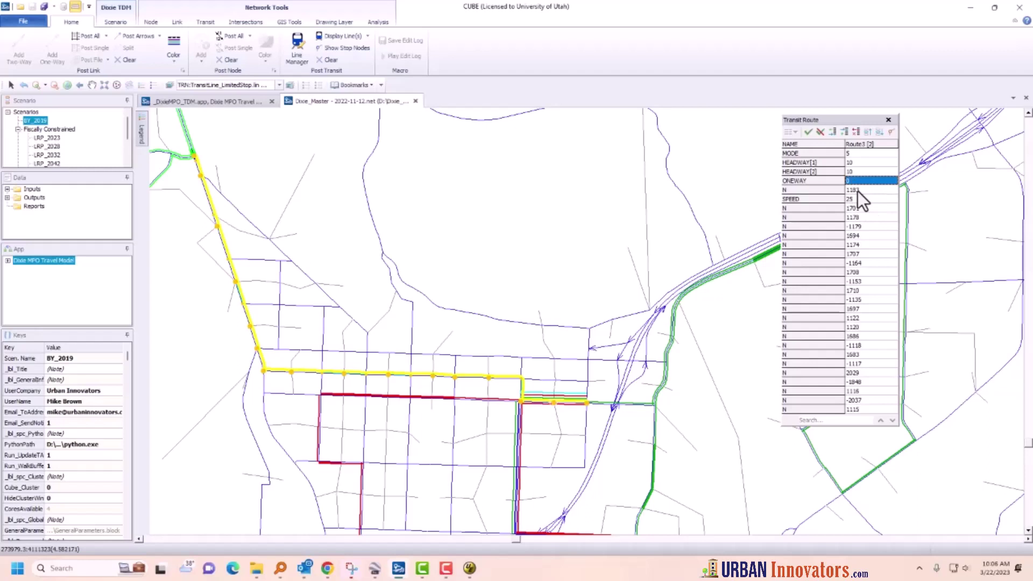
{"action": "left_click", "coordinate": [808, 134]}
- Insert a SPEED variable of 30 before node 1708 of Route3 [2] and save the route
{"action": "left_click", "coordinate": [587, 403]}
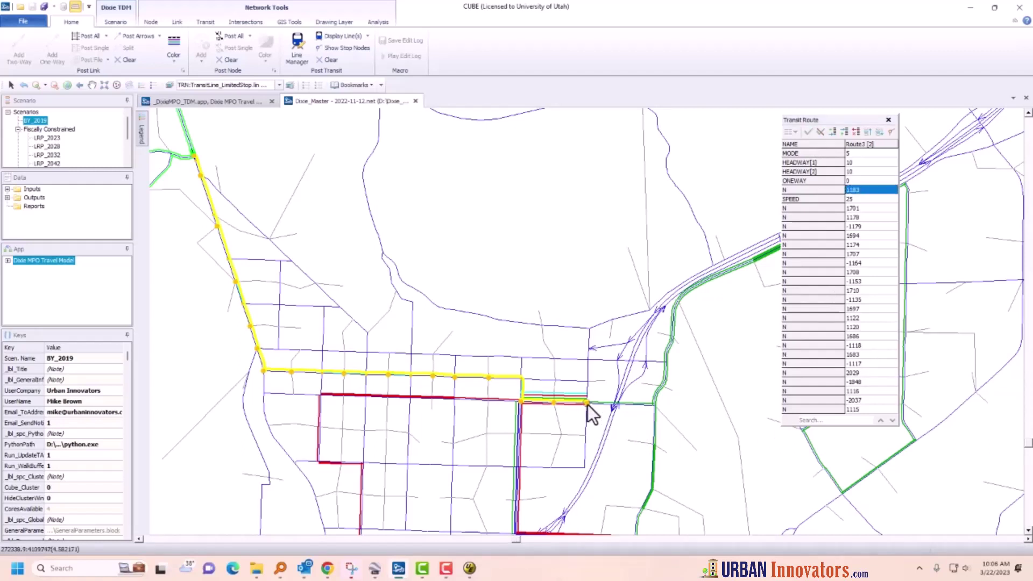
{"action": "left_click", "coordinate": [553, 402]}
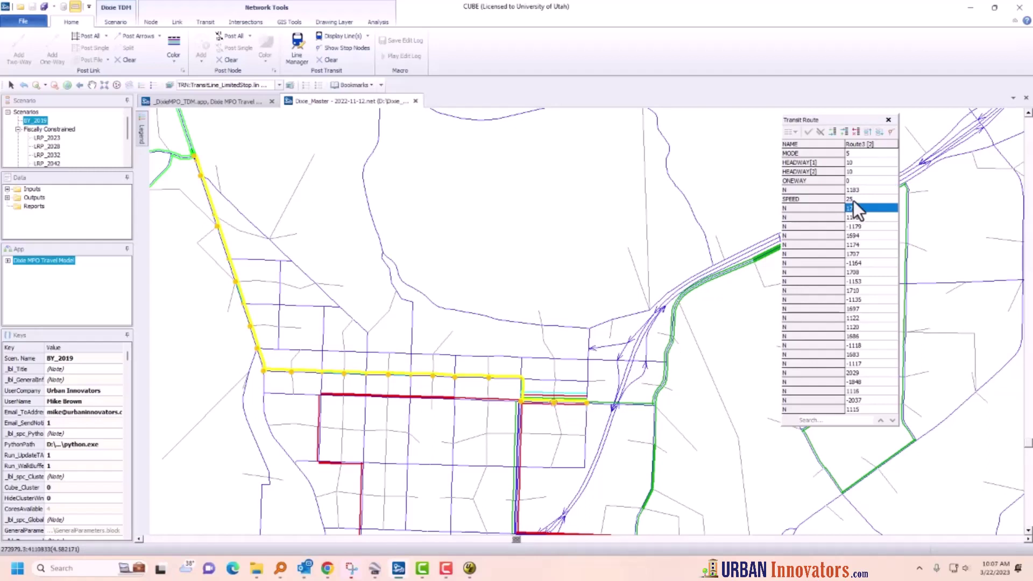
{"action": "left_click", "coordinate": [388, 377]}
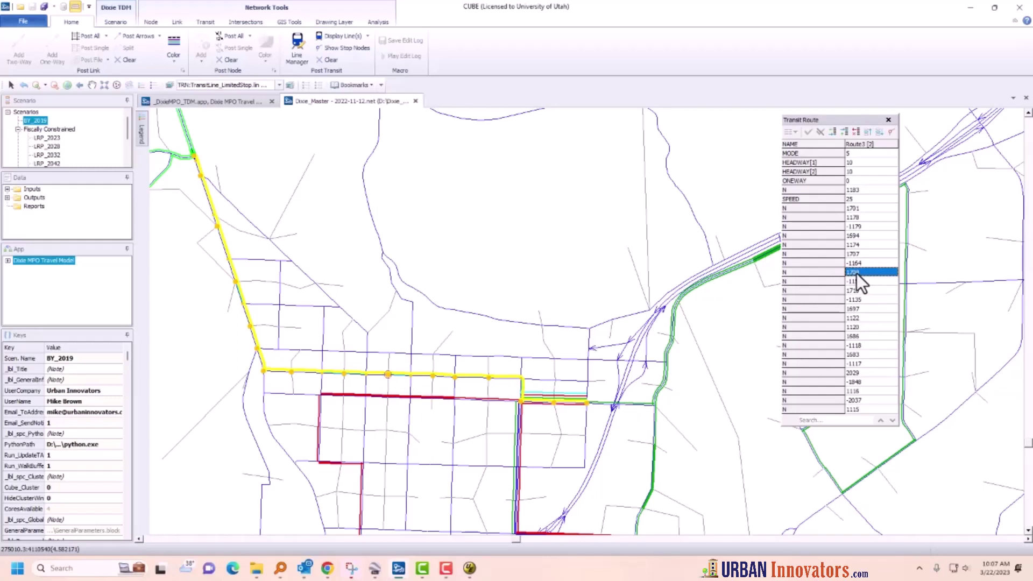
{"action": "left_click", "coordinate": [842, 132]}
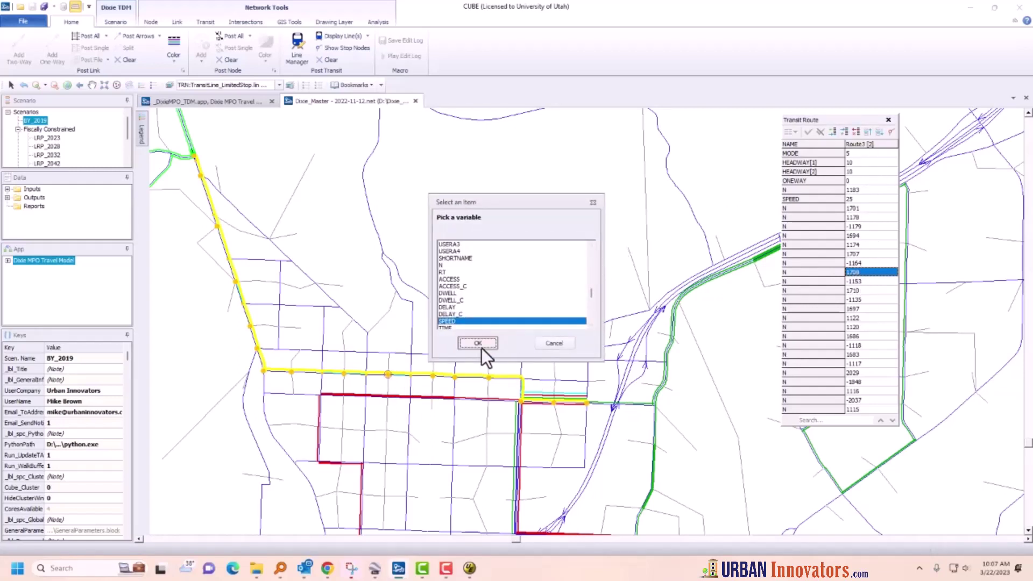
{"action": "left_click", "coordinate": [480, 344]}
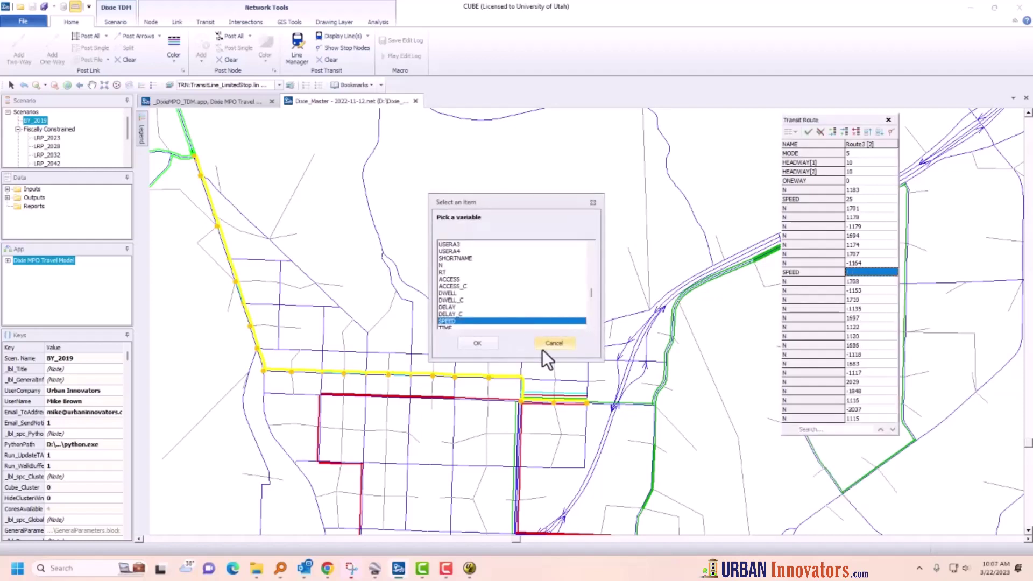
{"action": "left_click", "coordinate": [554, 343]}
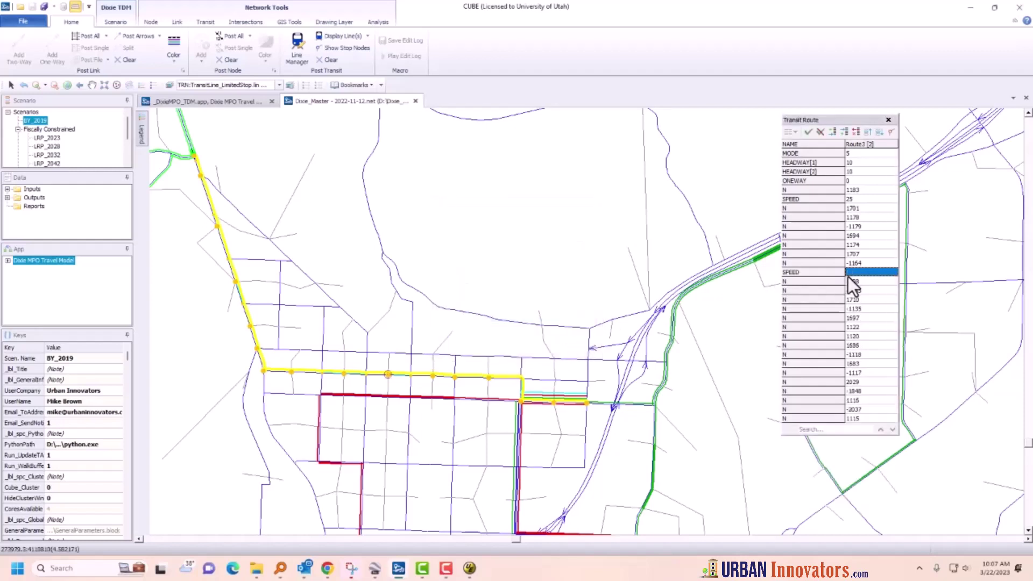
{"action": "type", "text": "30"}
{"action": "key", "text": "Return"}
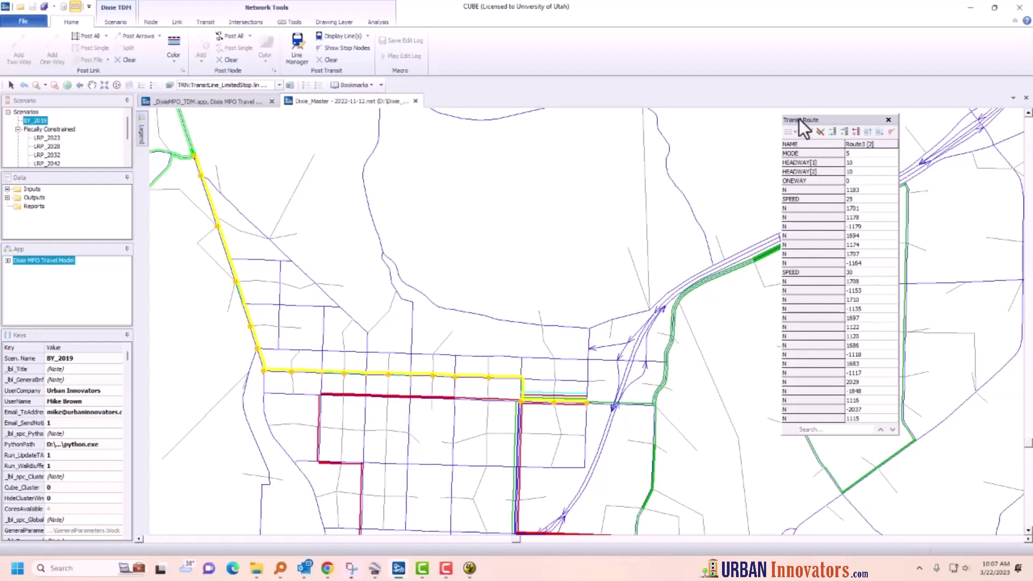
{"action": "left_click", "coordinate": [808, 131]}
{"action": "left_click", "coordinate": [827, 272]}
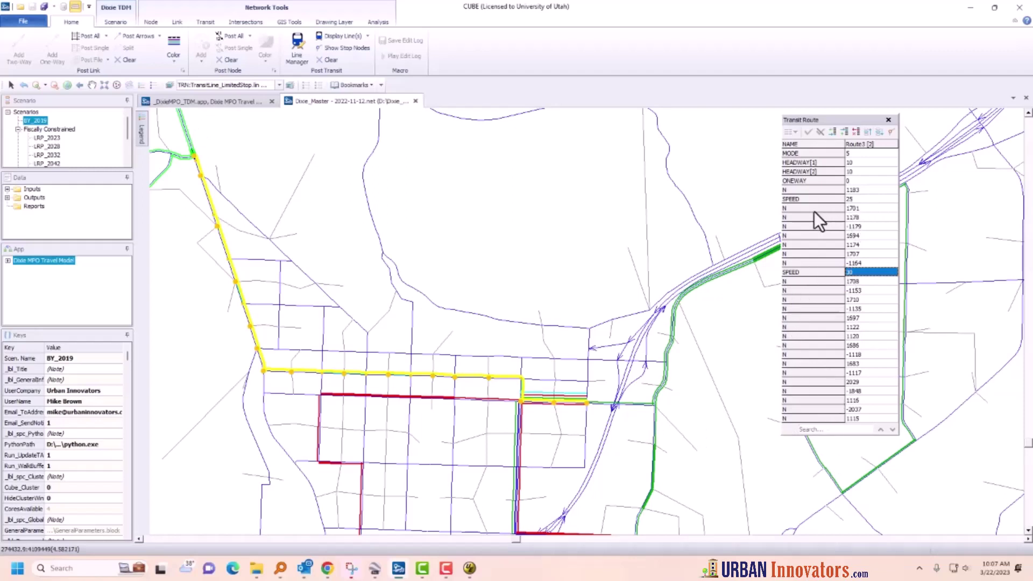
- Add a TIMEFAC[1] variable of .7 before node 1701 of Route3 [2]
{"action": "left_click", "coordinate": [883, 209]}
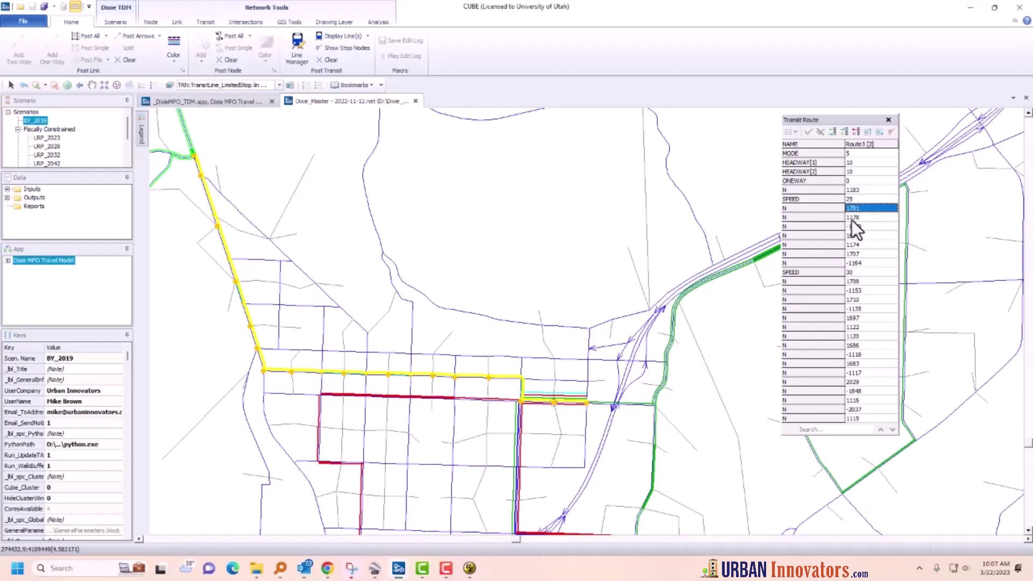
{"action": "left_click", "coordinate": [842, 131]}
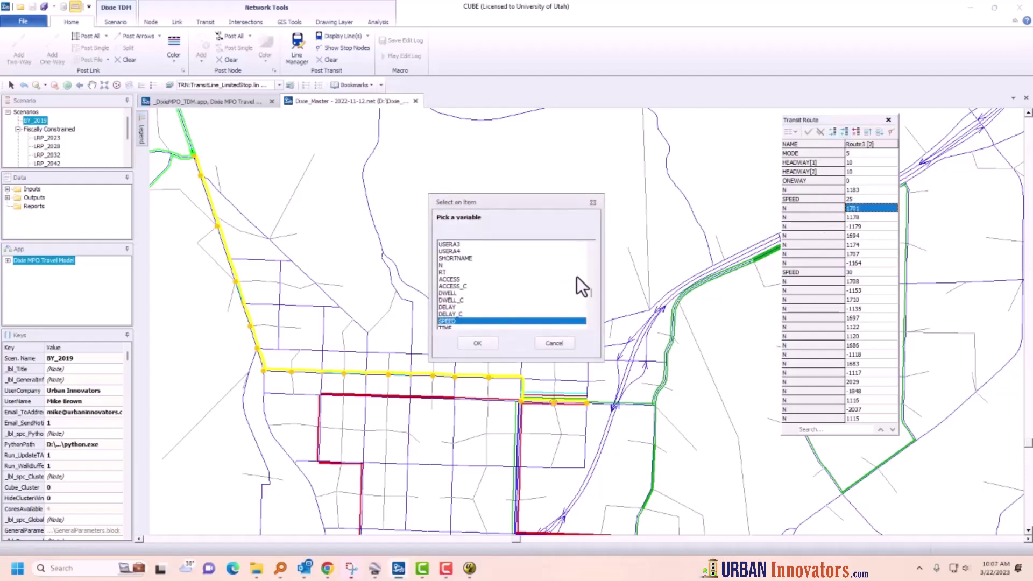
{"action": "scroll", "coordinate": [593, 292], "scroll_direction": "down", "scroll_amount": 5}
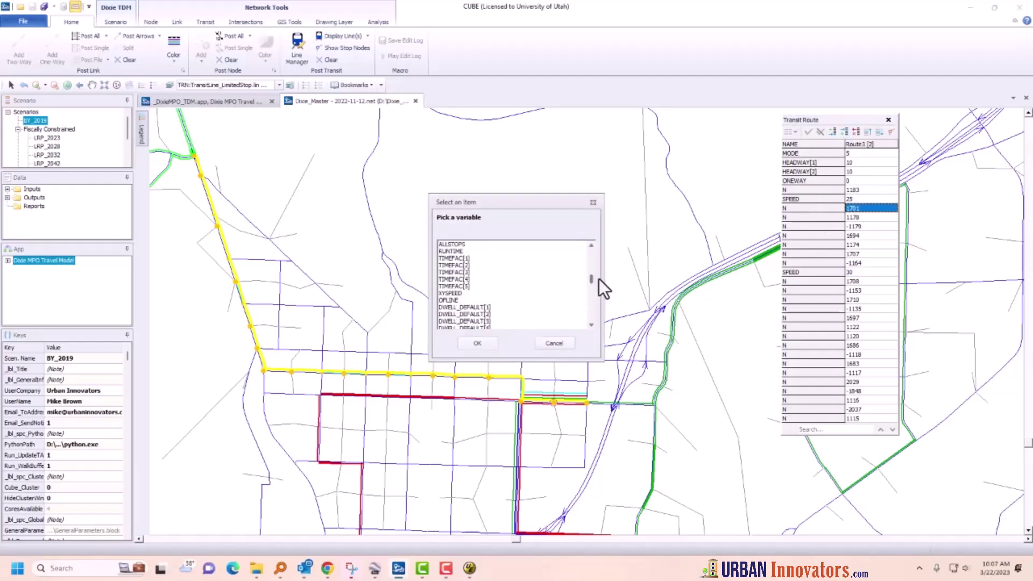
{"action": "left_click", "coordinate": [453, 259]}
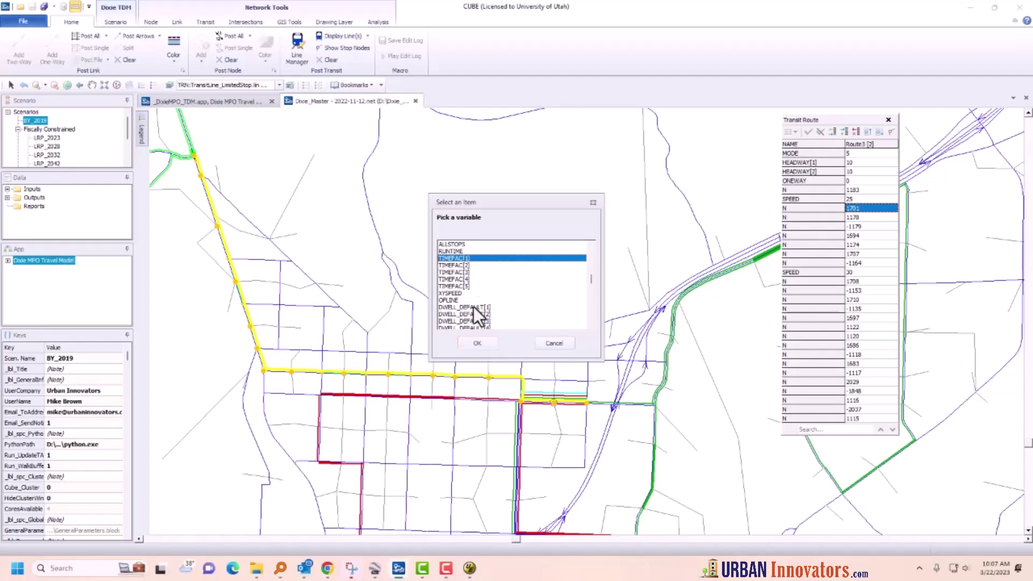
{"action": "left_click", "coordinate": [488, 345]}
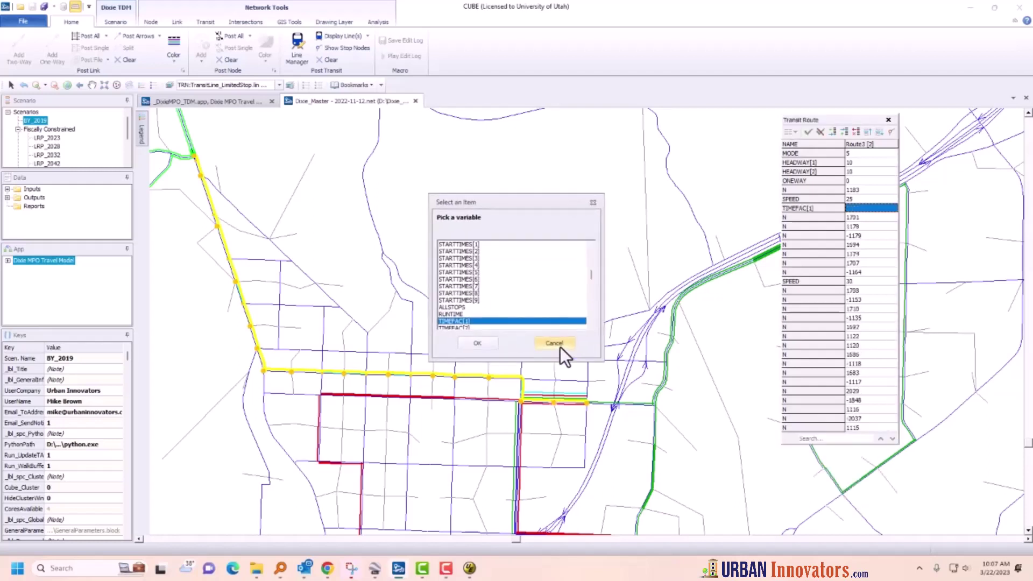
{"action": "left_click", "coordinate": [563, 344]}
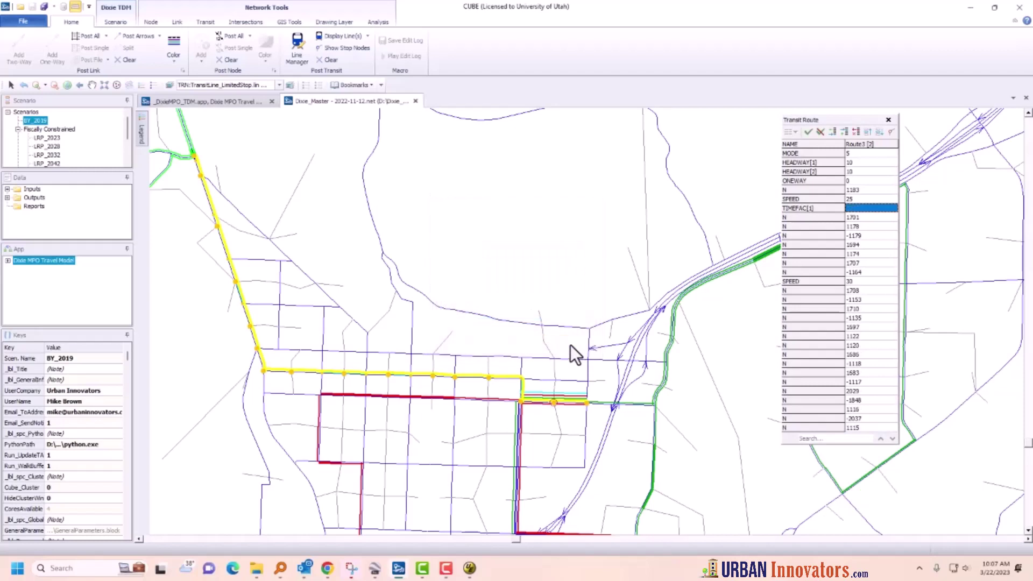
{"action": "left_click", "coordinate": [857, 208]}
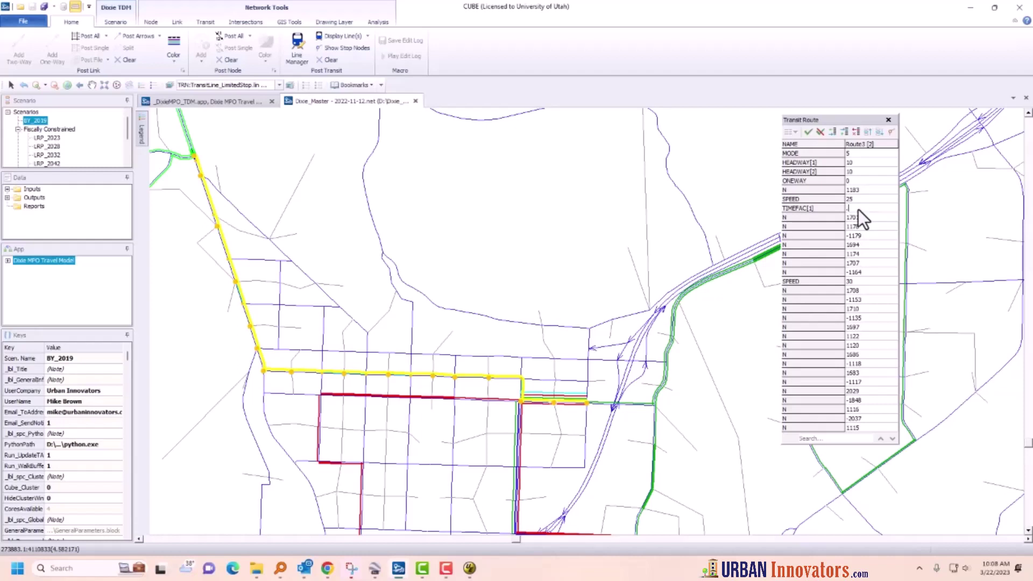
{"action": "left_click", "coordinate": [853, 218]}
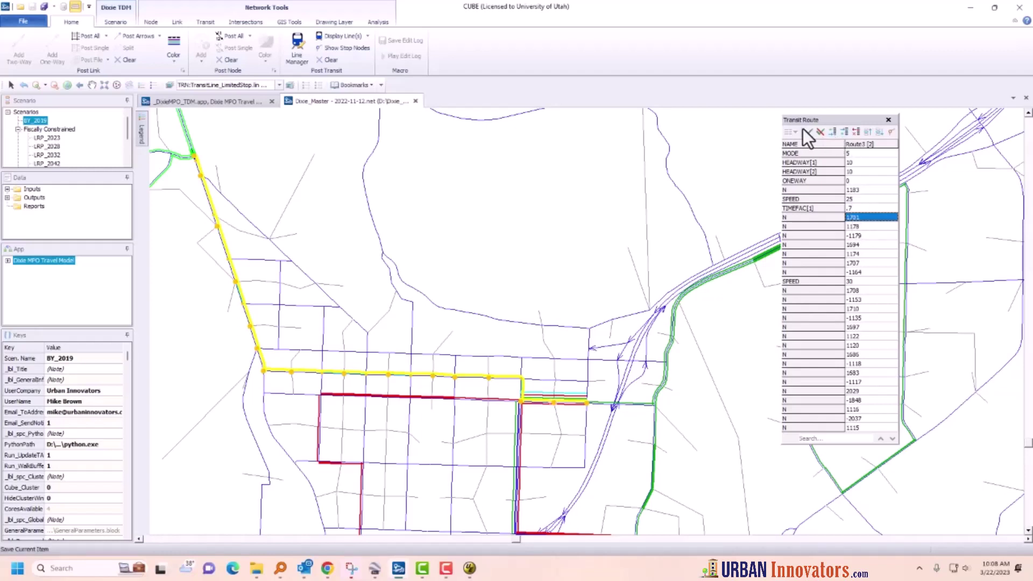
- Delete the SPEED entry directly above TIMEFAC[1] in Route3 [2] and save the route
{"action": "left_click", "coordinate": [860, 200]}
{"action": "left_click", "coordinate": [856, 133]}
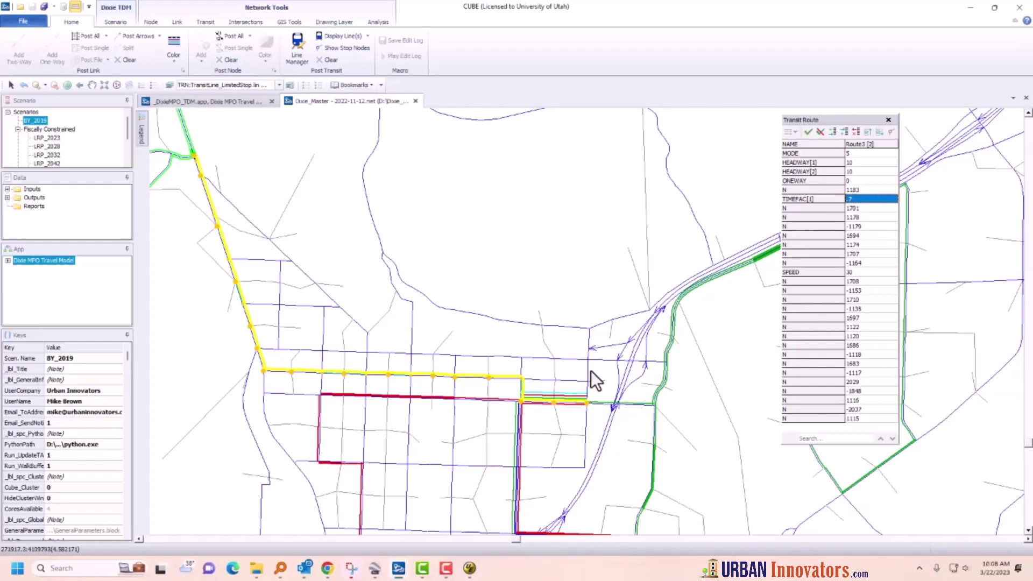
{"action": "left_click", "coordinate": [860, 273]}
{"action": "key", "text": "Up"}
{"action": "key", "text": "Up"}
{"action": "key", "text": "Up"}
{"action": "key", "text": "Up"}
{"action": "key", "text": "Up"}
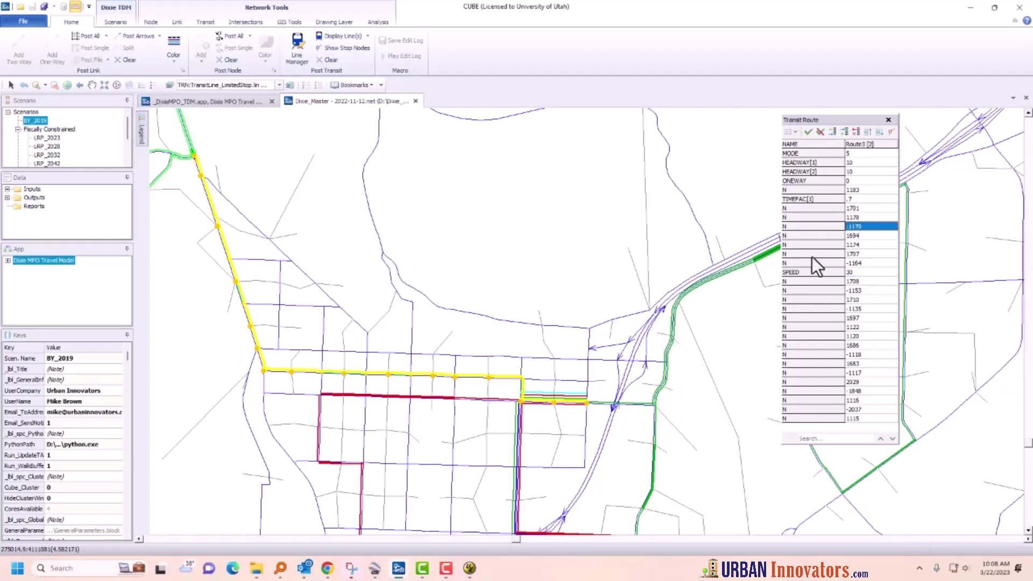
{"action": "left_click", "coordinate": [807, 132]}
{"action": "key", "text": "Down"}
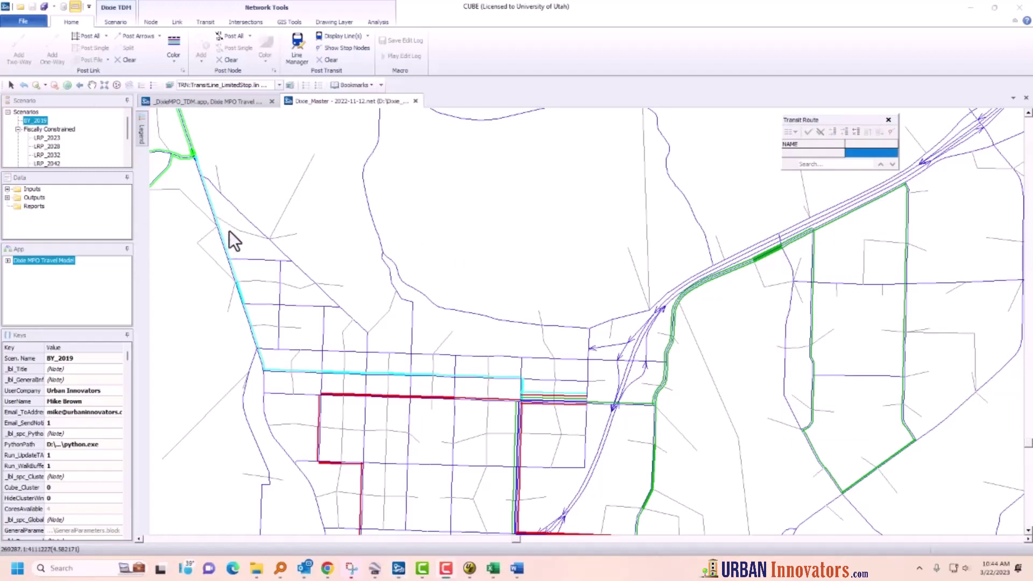
- Rename the Dummy line in TransitLine_LimitedStop.lin to CampusShuttle through the Transit Line Manager
{"action": "left_click", "coordinate": [298, 42]}
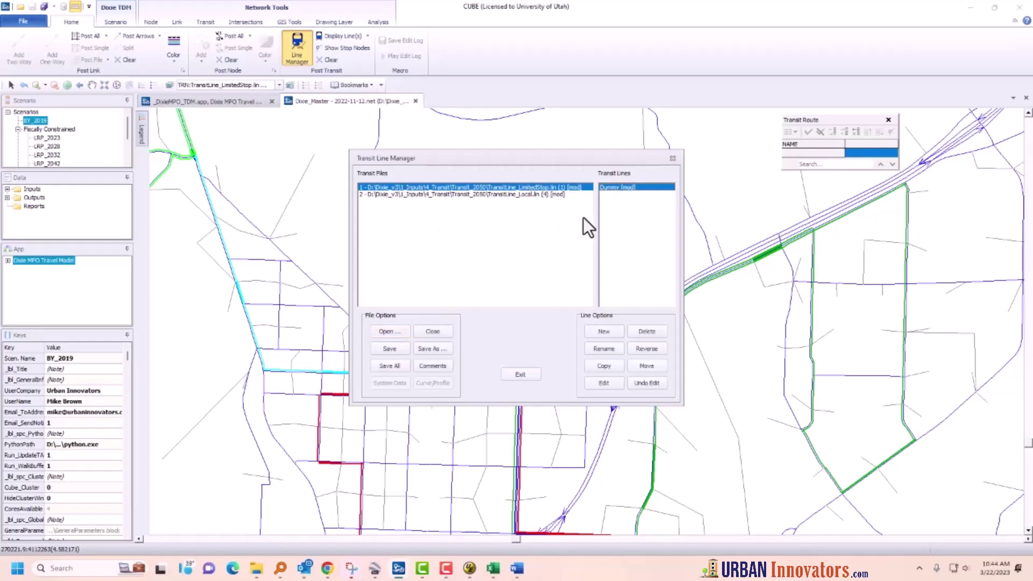
{"action": "left_click", "coordinate": [499, 194]}
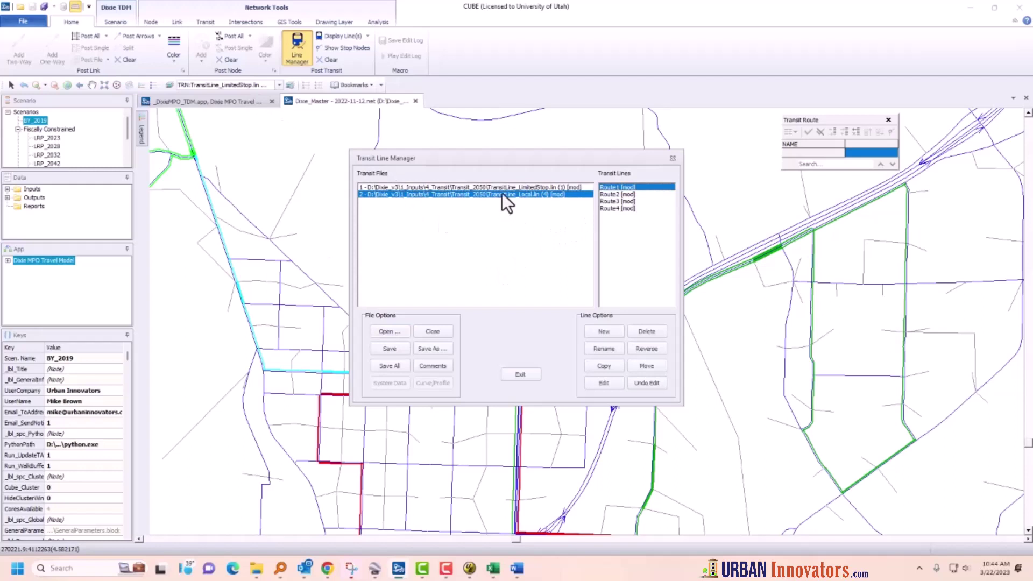
{"action": "left_click", "coordinate": [505, 188]}
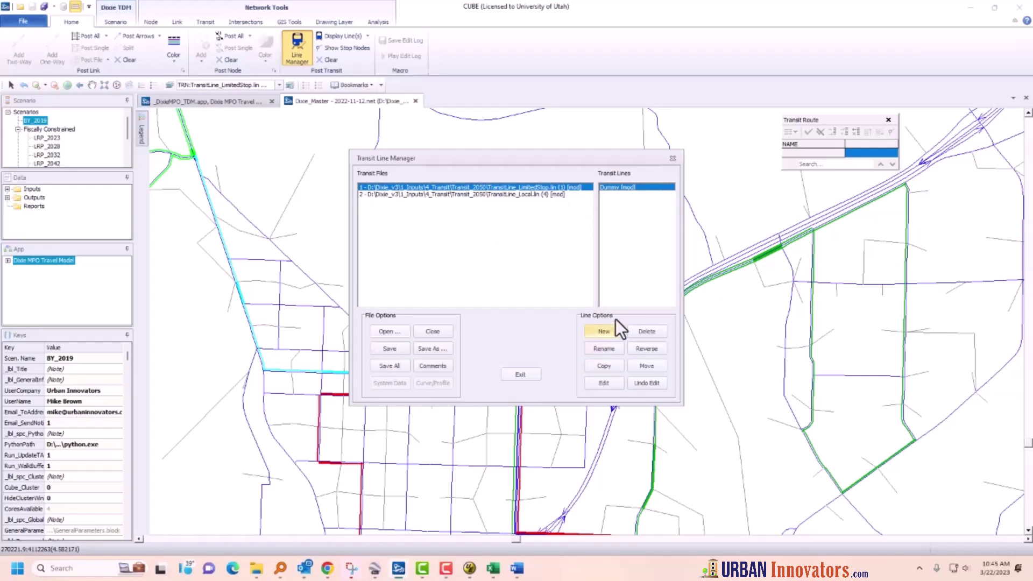
{"action": "left_click", "coordinate": [604, 349]}
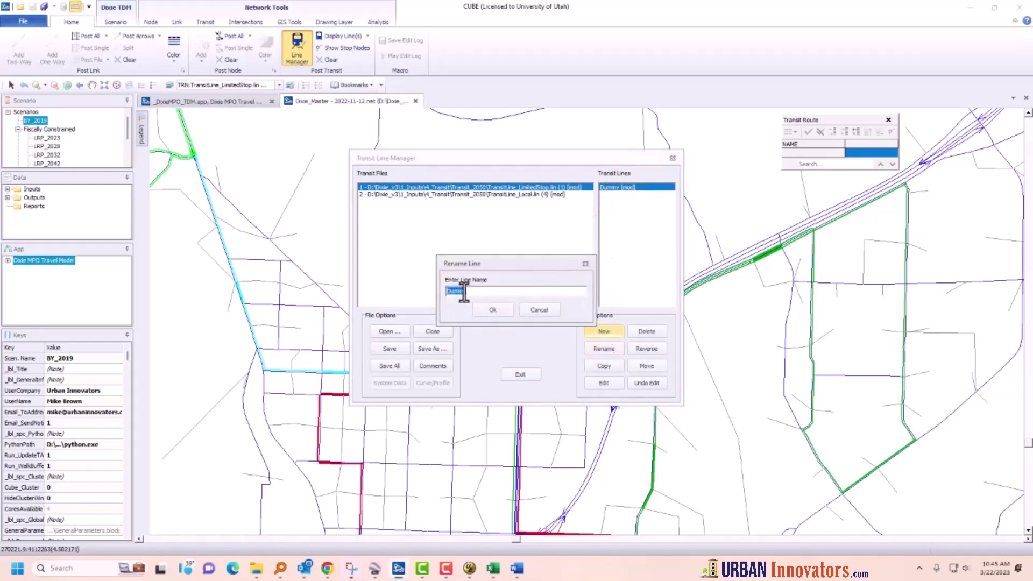
{"action": "type", "text": "CampusShuttle"}
{"action": "left_click", "coordinate": [493, 310]}
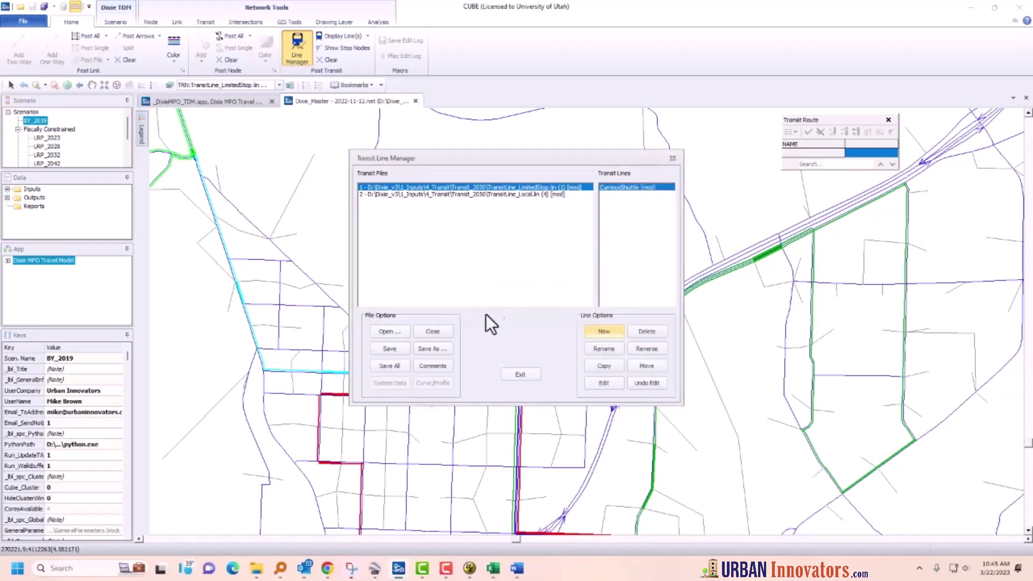
- Rename Route2 in TransitLine_Local.lin to BRT_StGeorgeBlvd and exit the Transit Line Manager
{"action": "left_click", "coordinate": [521, 195]}
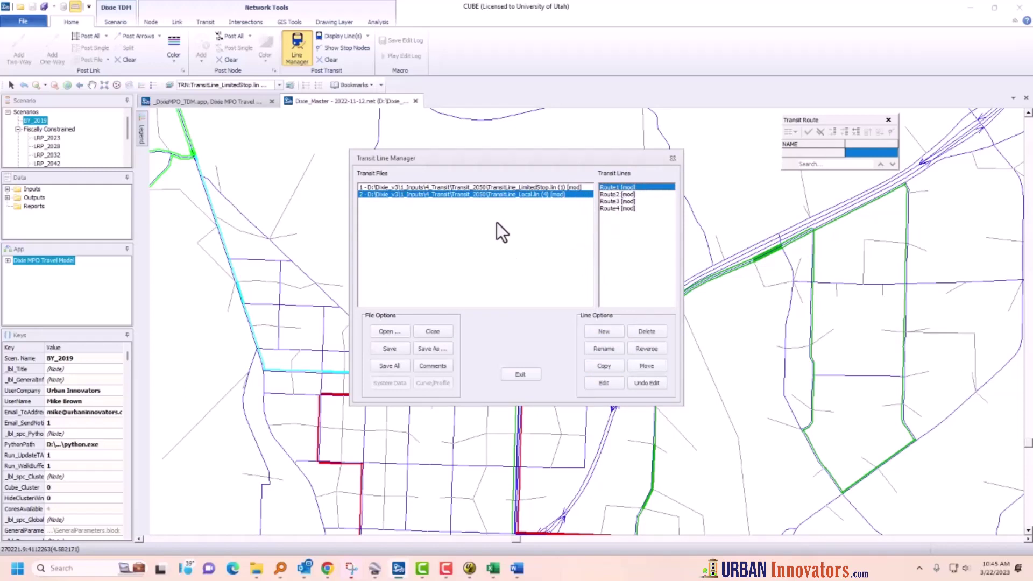
{"action": "left_click", "coordinate": [617, 194]}
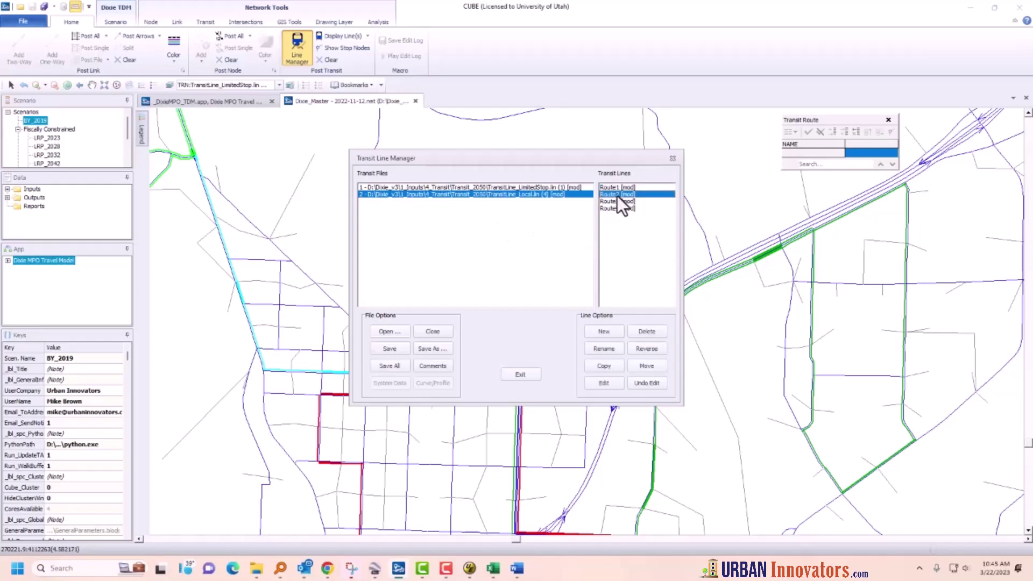
{"action": "left_click", "coordinate": [617, 201]}
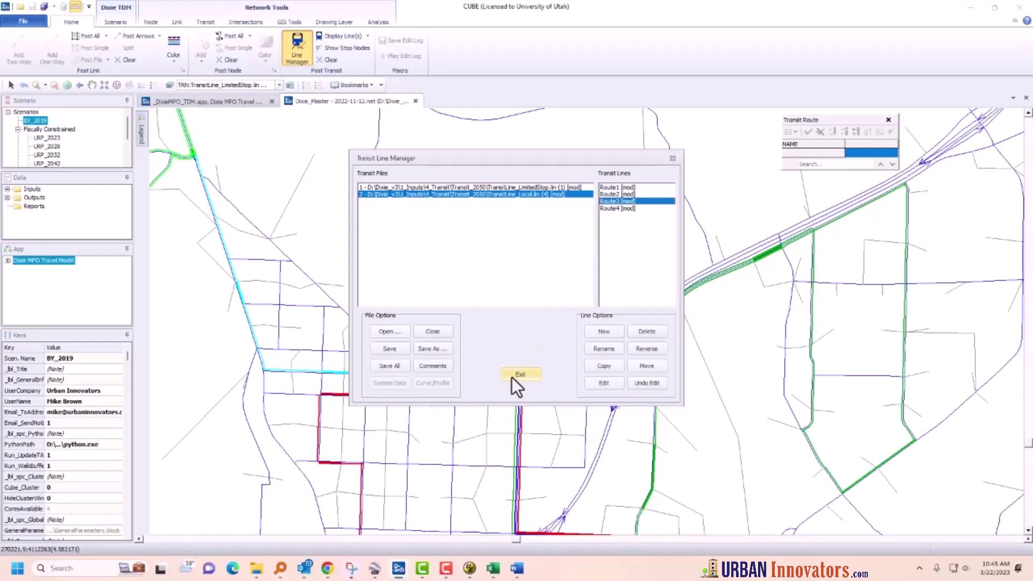
{"action": "left_click", "coordinate": [608, 368]}
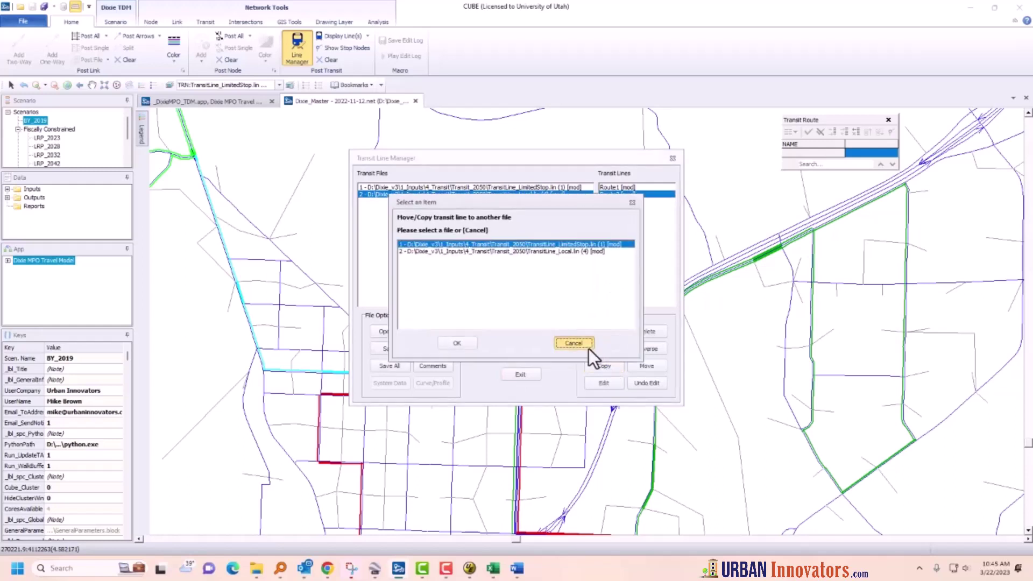
{"action": "left_click", "coordinate": [589, 348]}
{"action": "left_click", "coordinate": [604, 349]}
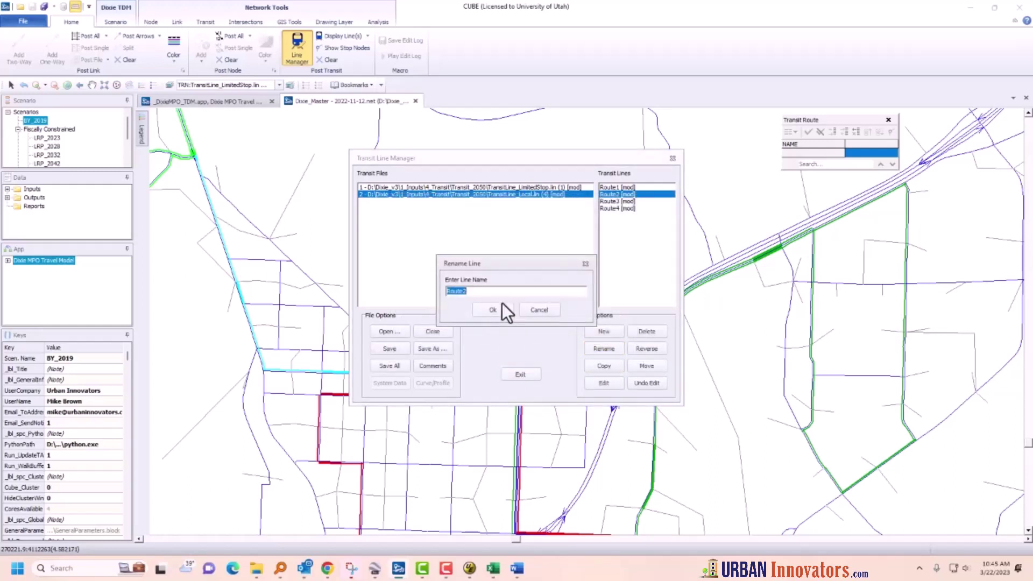
{"action": "type", "text": "BRT"}
{"action": "type", "text": "_"}
{"action": "type", "text": "5g"}
{"action": "type", "text": "tGeorgeBlvd"}
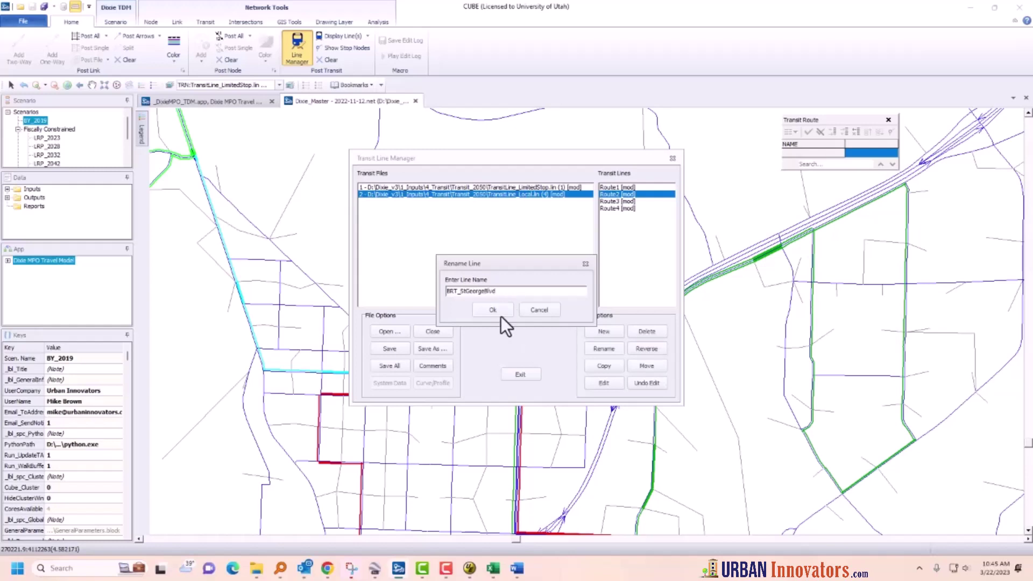
{"action": "left_click", "coordinate": [493, 310]}
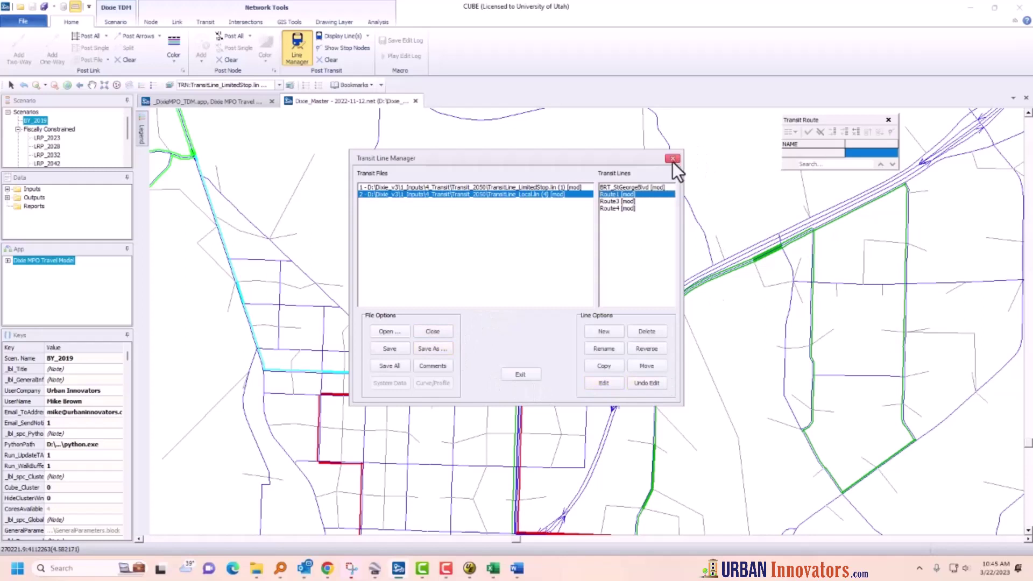
{"action": "left_click", "coordinate": [530, 374]}
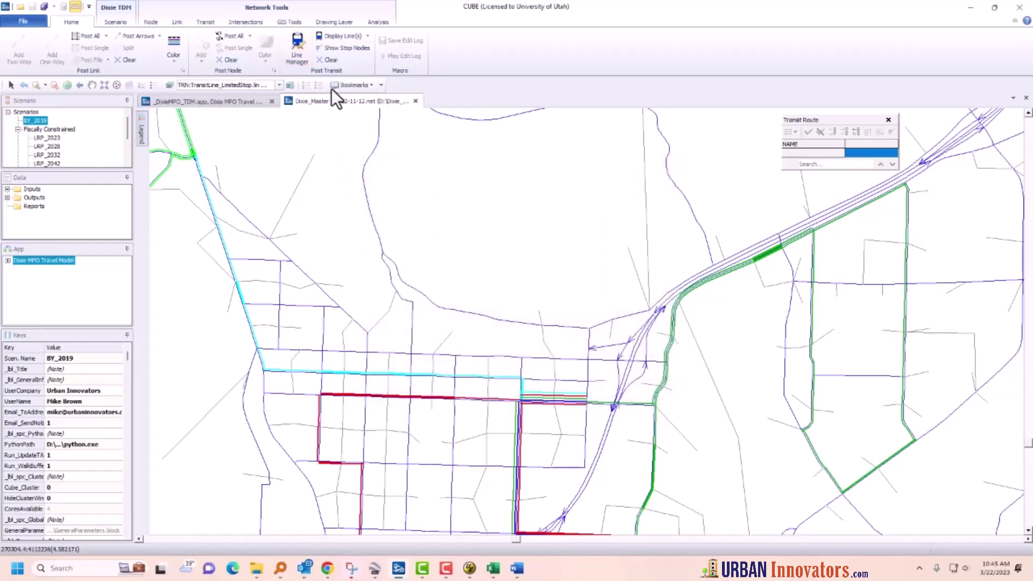
- Display only the BRT_StGeorgeBlvd line on the network map
{"action": "left_click", "coordinate": [349, 37]}
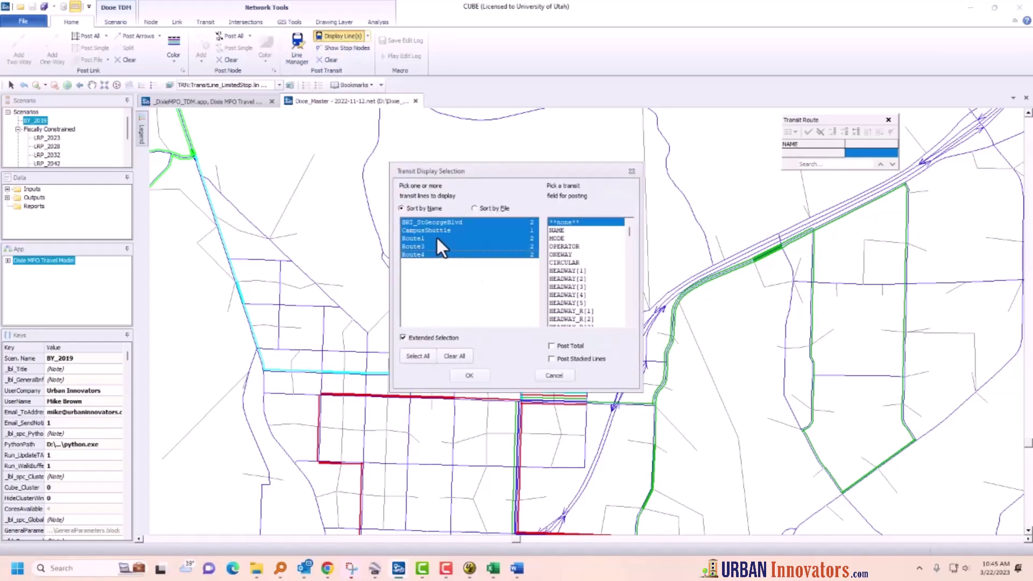
{"action": "left_click", "coordinate": [431, 229]}
{"action": "left_click", "coordinate": [425, 223]}
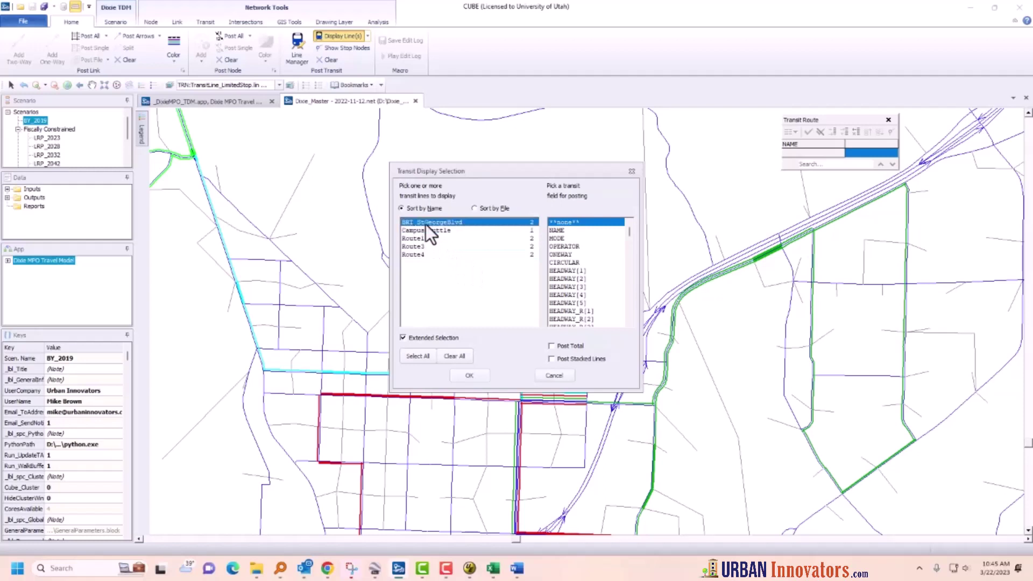
{"action": "left_click", "coordinate": [469, 375]}
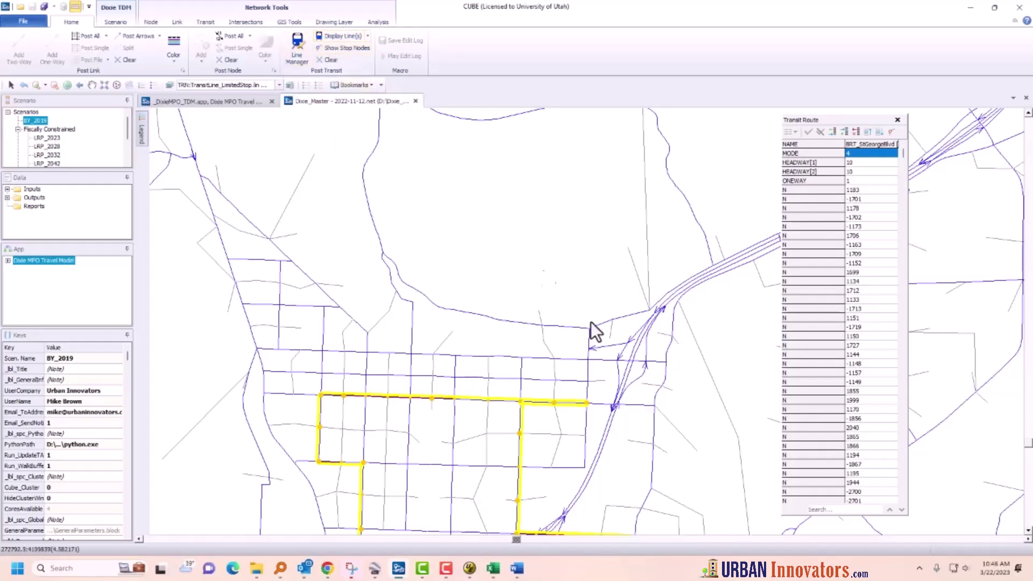
- Display all transit lines on the network map again
{"action": "left_click", "coordinate": [331, 37]}
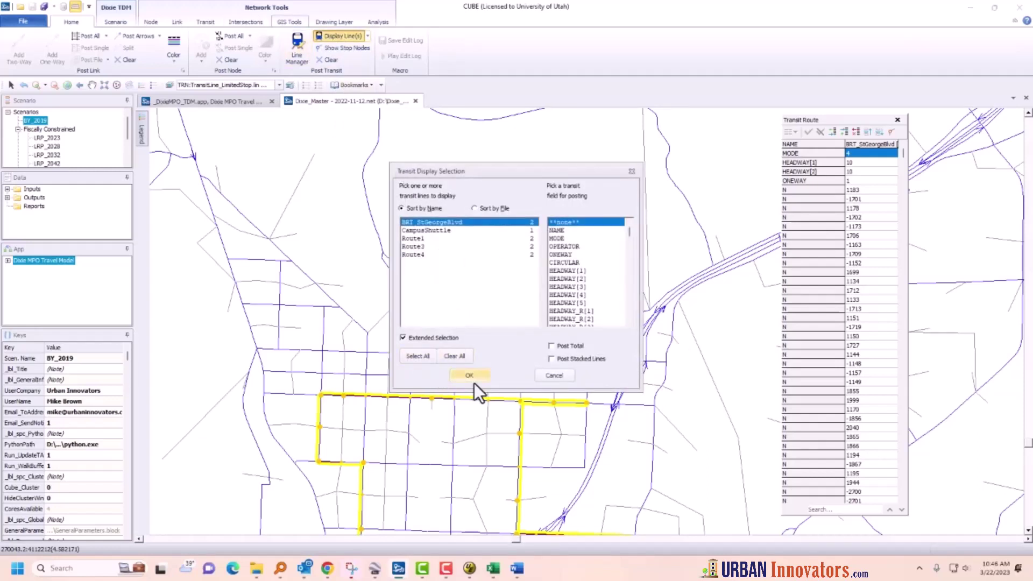
{"action": "left_click", "coordinate": [418, 357]}
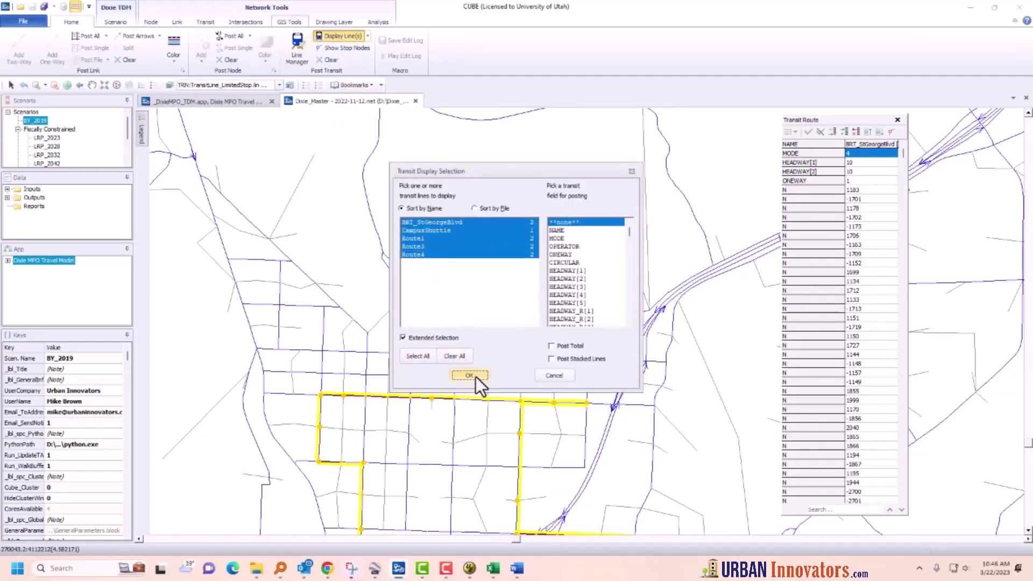
{"action": "left_click", "coordinate": [473, 376]}
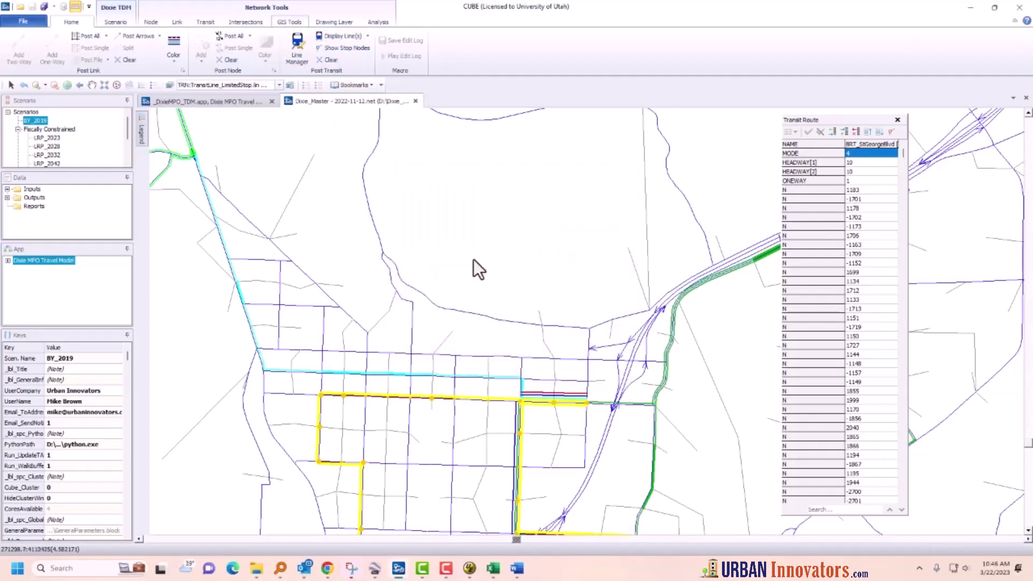
- Turn on the display of both stop nodes and non-stop nodes for the transit lines, and deselect the highlighted line
{"action": "left_click", "coordinate": [338, 48]}
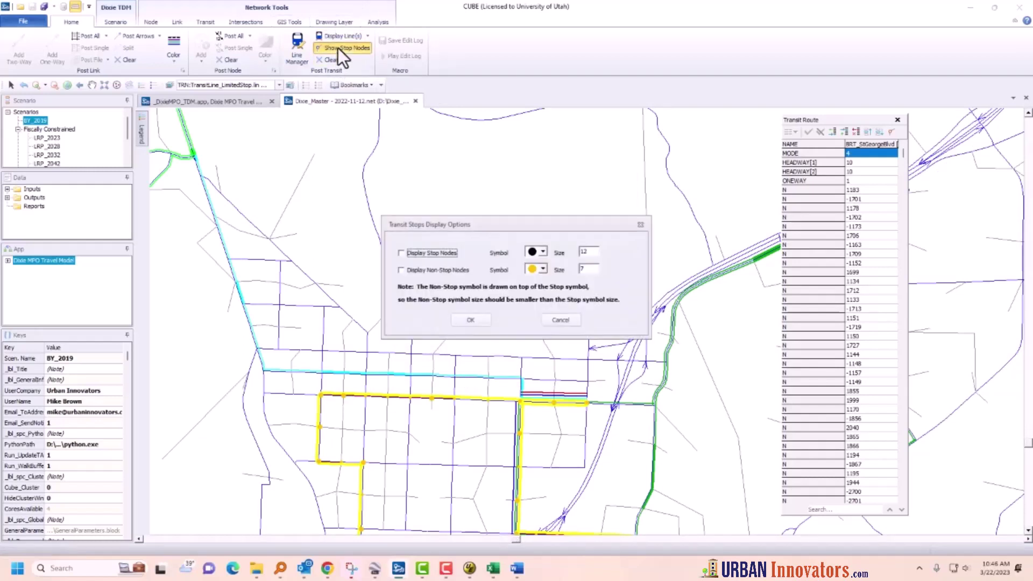
{"action": "left_click", "coordinate": [401, 254]}
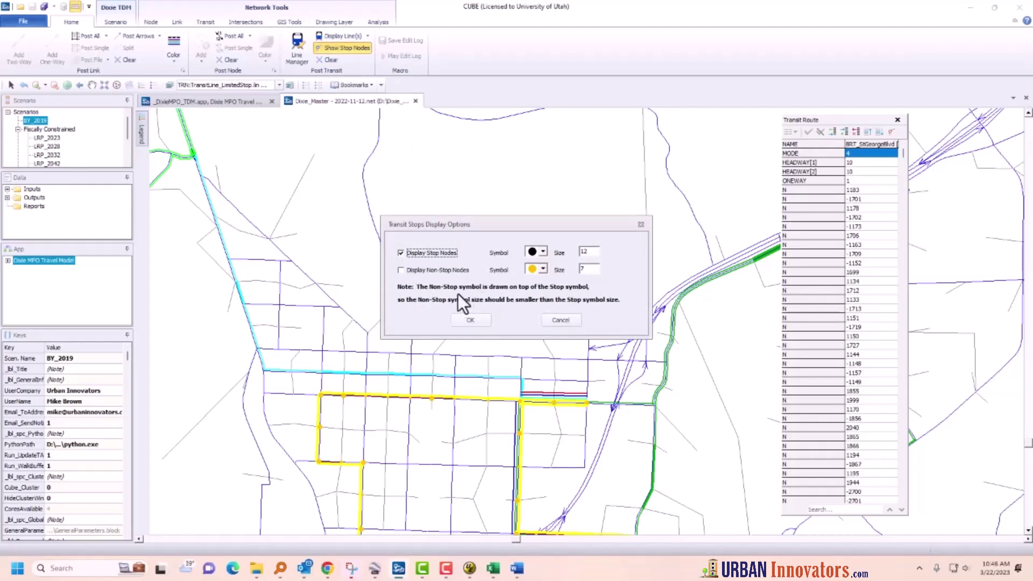
{"action": "left_click", "coordinate": [399, 270]}
{"action": "left_click", "coordinate": [476, 321]}
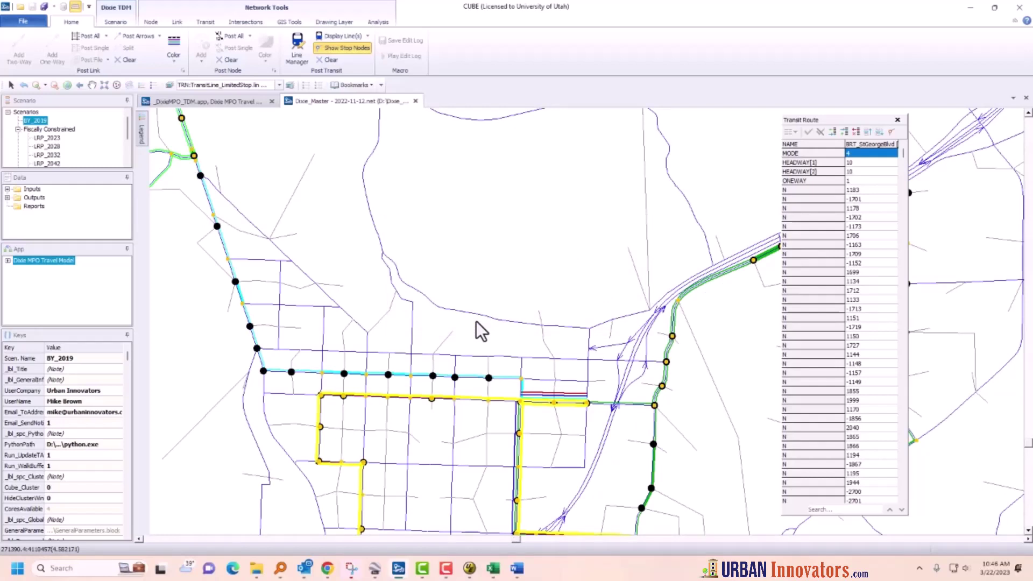
{"action": "left_click", "coordinate": [483, 322]}
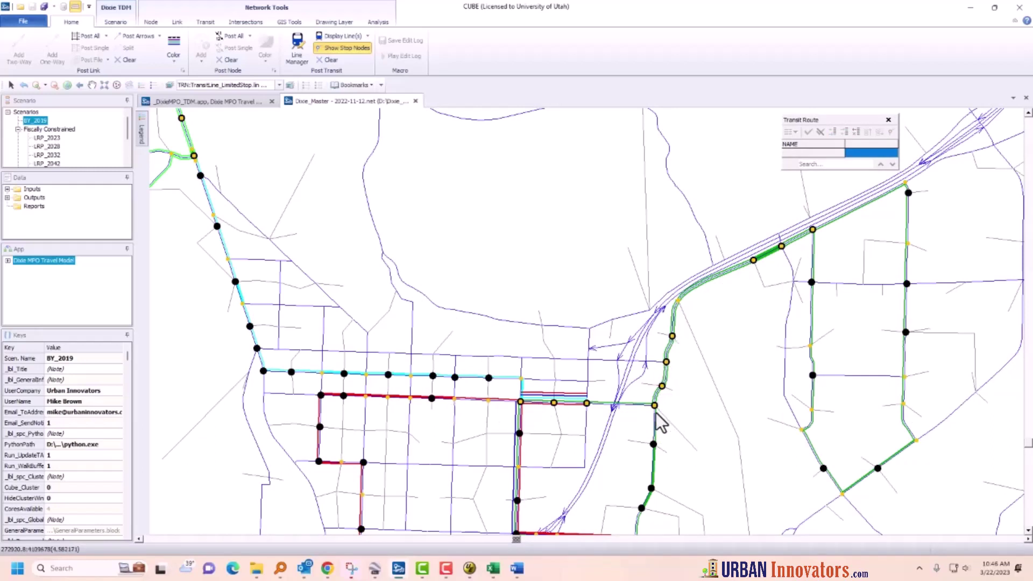
- Check which lines share the stop just east of the BRT_StGeorgeBlvd and Route1 junction, and examine Route1's node list for stops and non-stops
{"action": "left_click", "coordinate": [555, 404]}
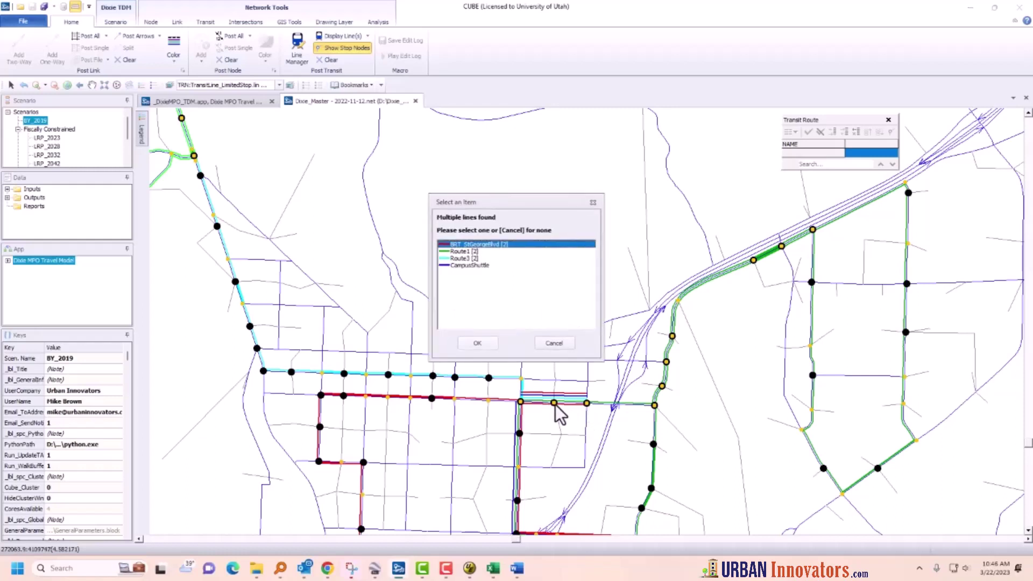
{"action": "left_click", "coordinate": [555, 346]}
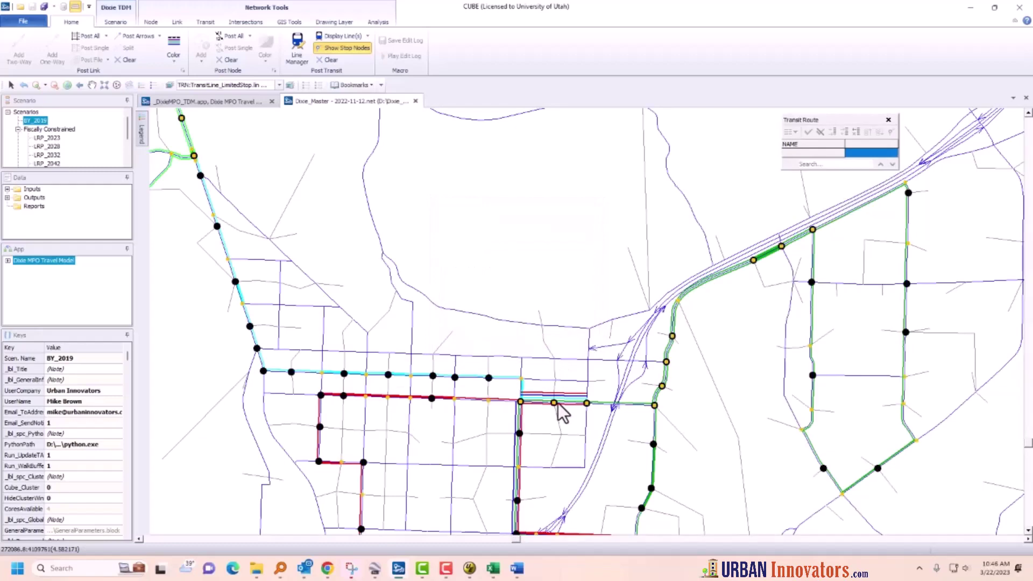
{"action": "left_click", "coordinate": [599, 404]}
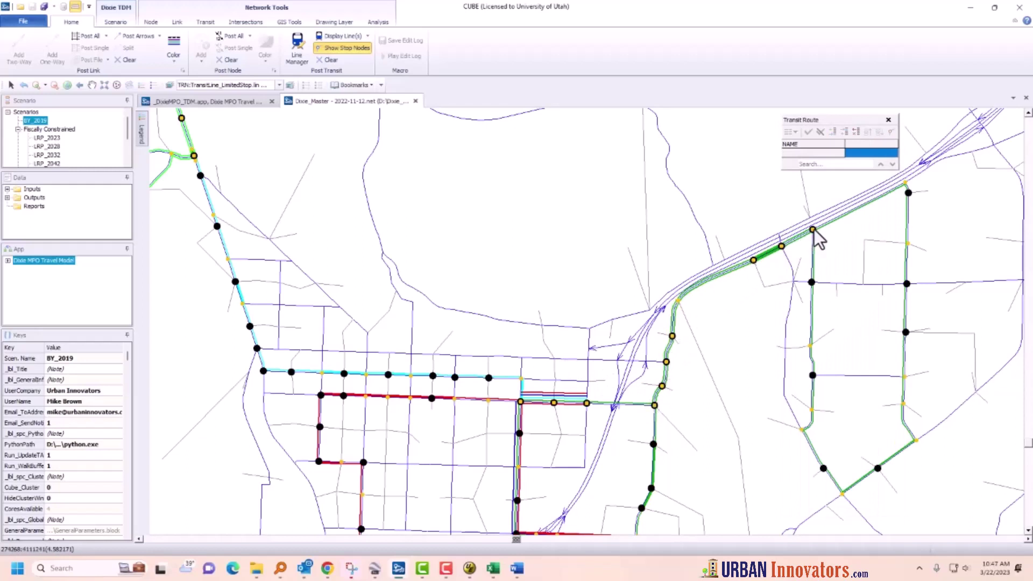
{"action": "left_click", "coordinate": [668, 368]}
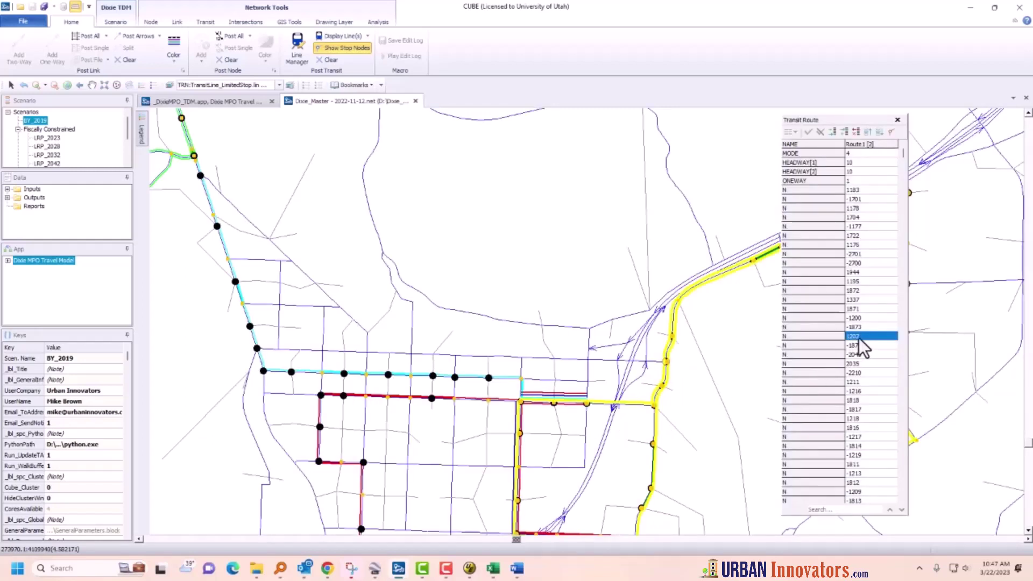
{"action": "left_click", "coordinate": [902, 492]}
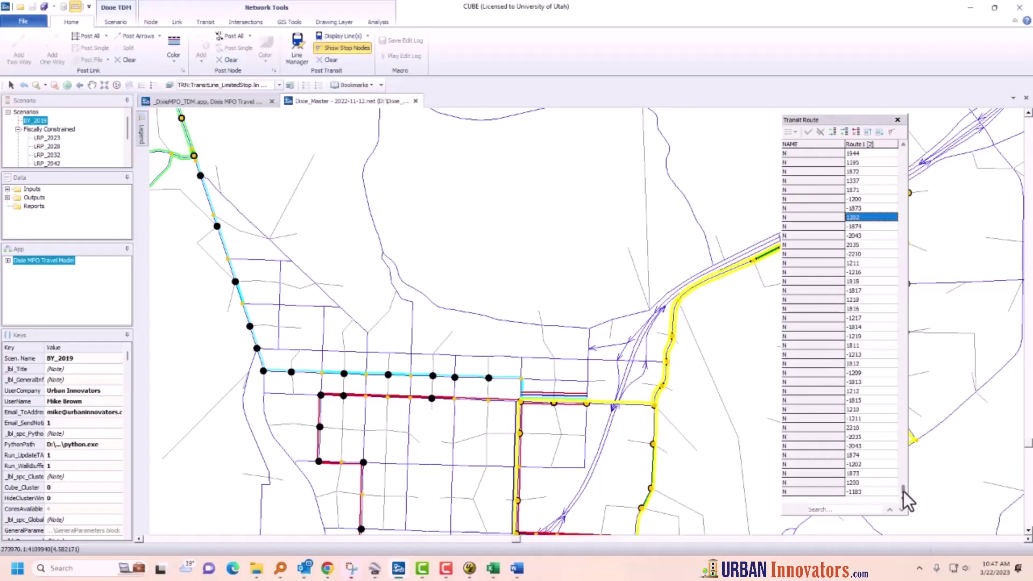
{"action": "left_click", "coordinate": [856, 464]}
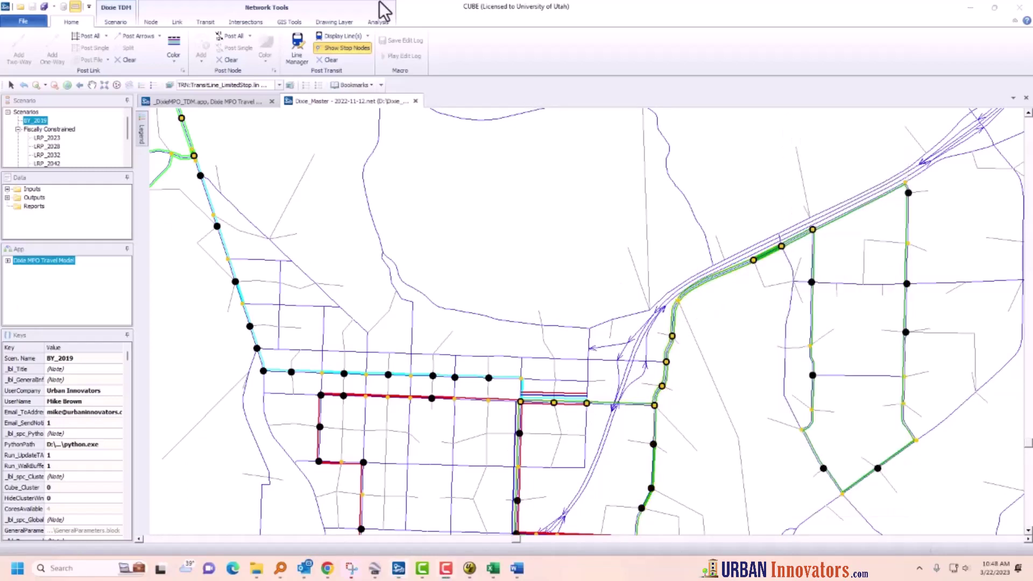
- Clear the posted transit lines from the map and make the highway network Dixie_Master - 2022-11-12.net the active layer
{"action": "left_click", "coordinate": [332, 60]}
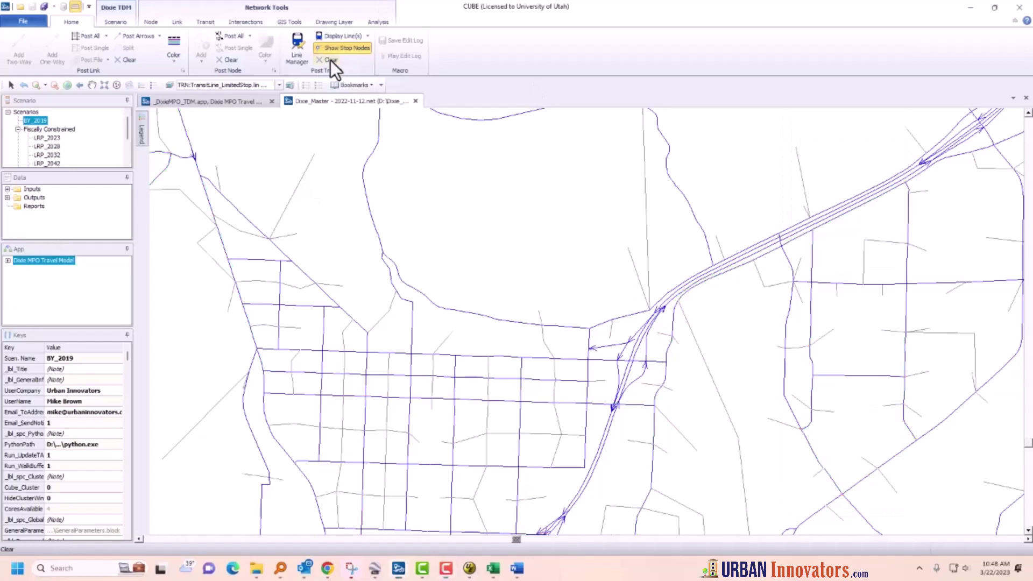
{"action": "scroll", "coordinate": [466, 269], "scroll_direction": "down", "scroll_amount": 2}
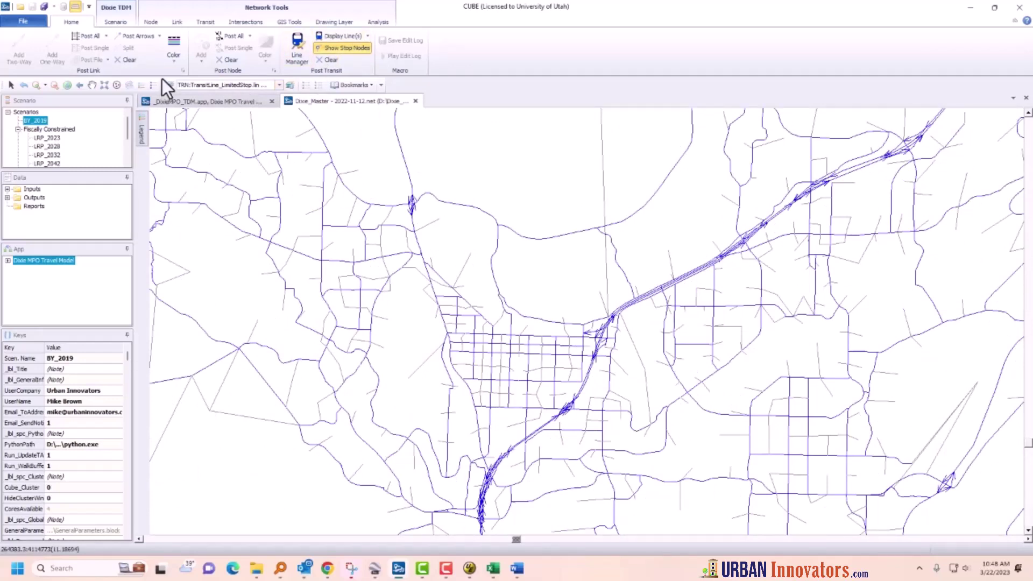
{"action": "left_click", "coordinate": [279, 85]}
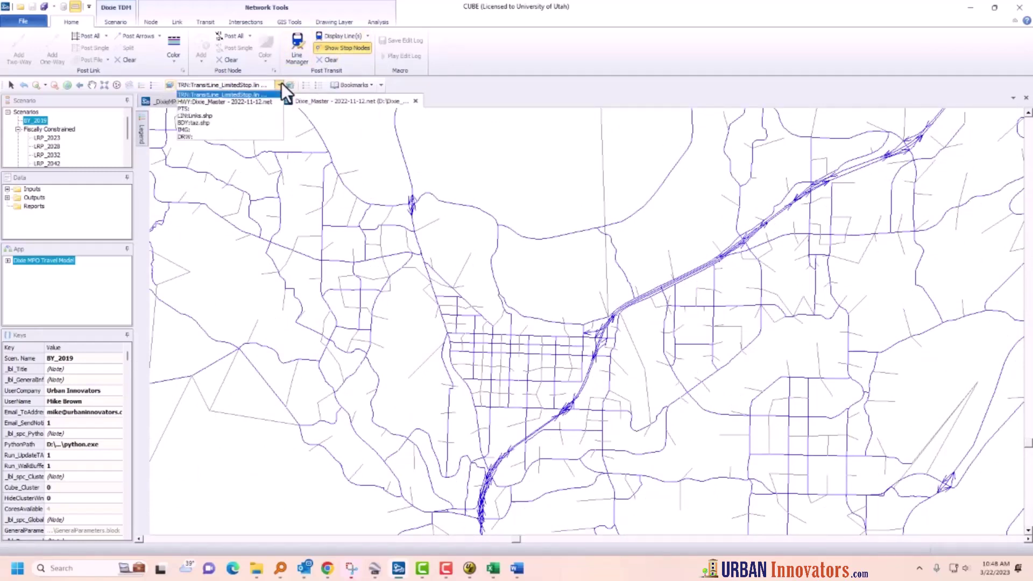
{"action": "left_click", "coordinate": [209, 100]}
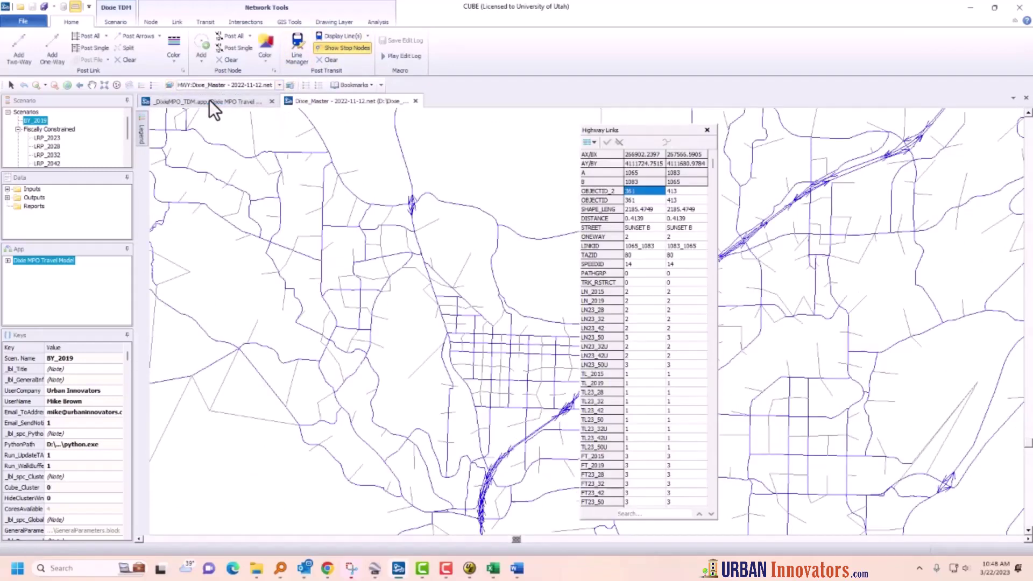